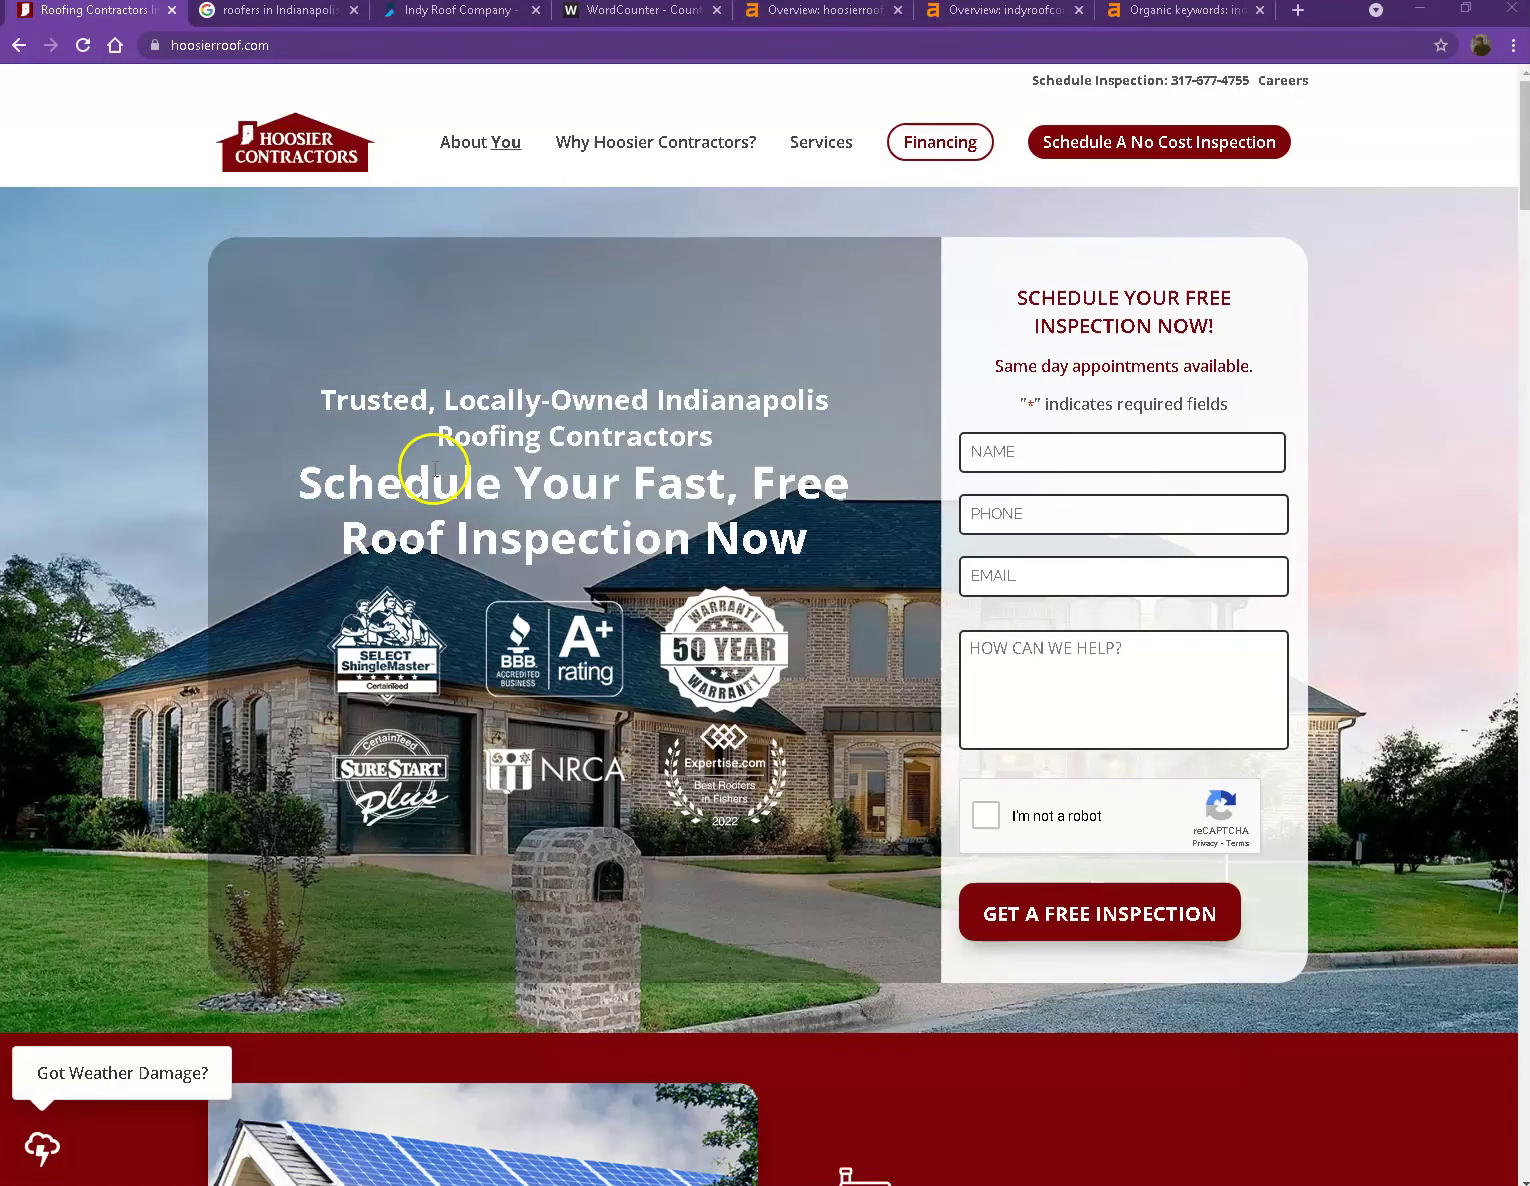
scroll(426, 466, down, 4)
scroll(427, 466, down, 3)
scroll(419, 490, up, 7)
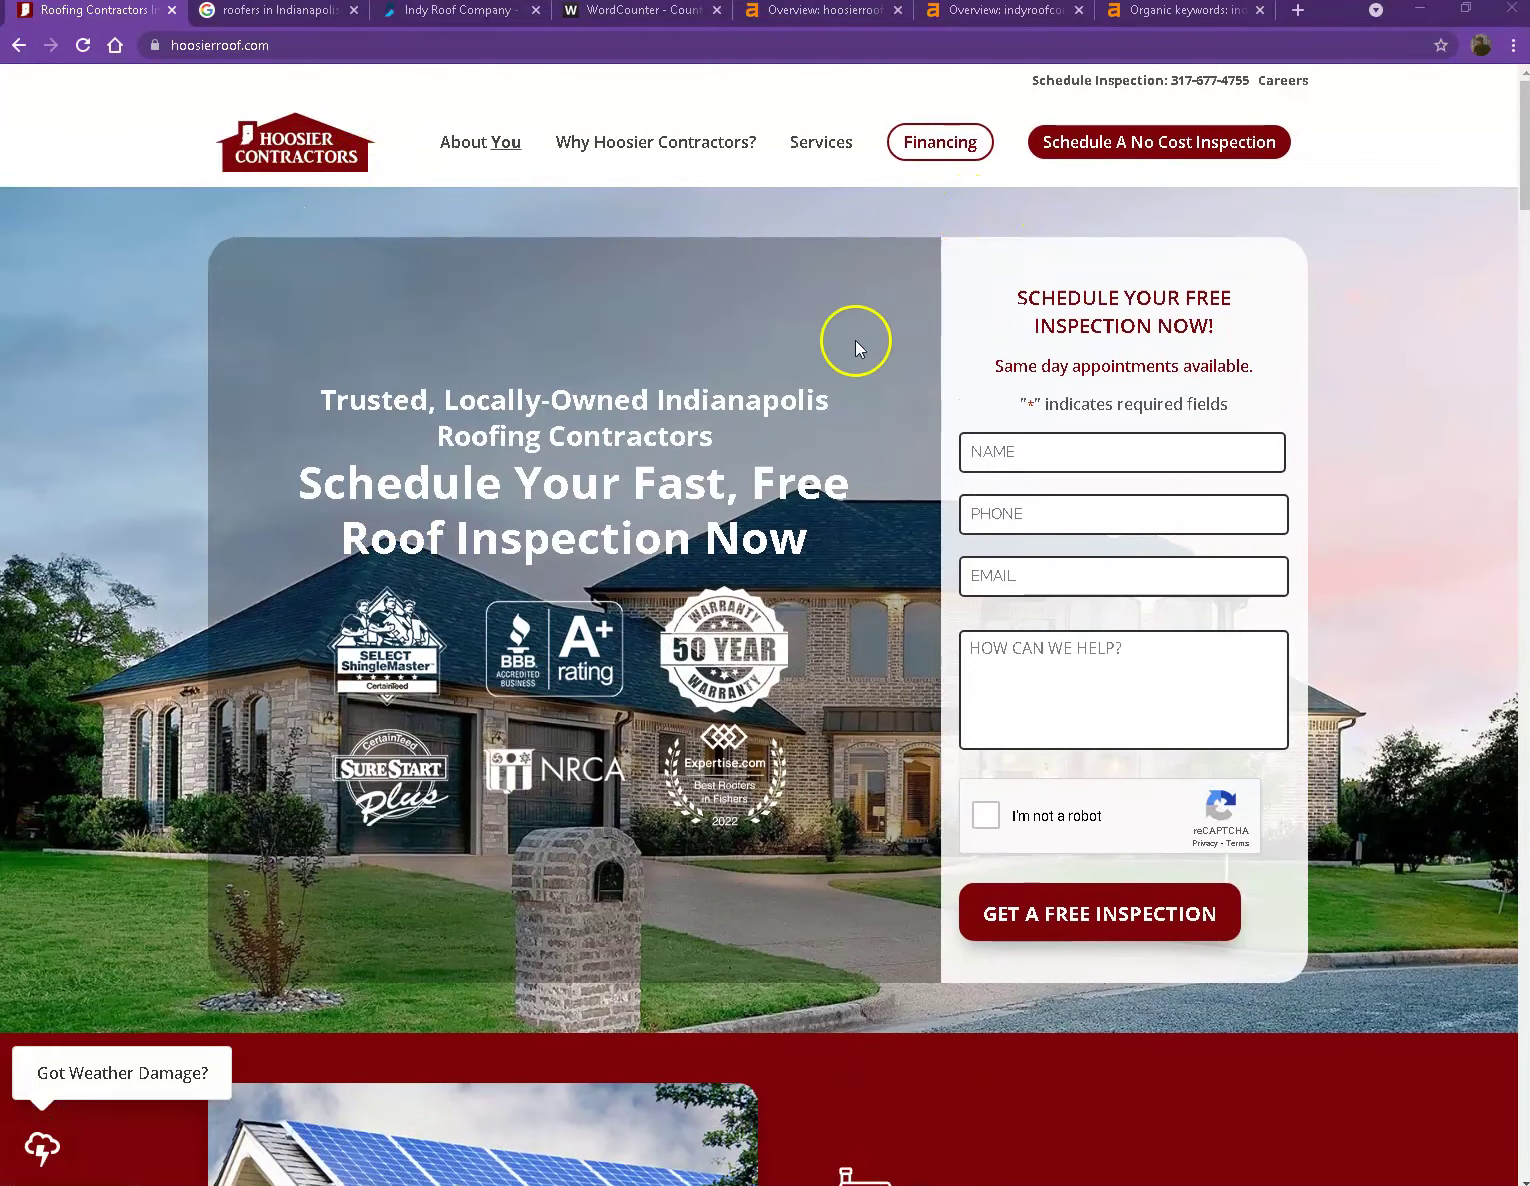
scroll(825, 353, down, 3)
scroll(804, 359, down, 4)
scroll(812, 404, down, 4)
scroll(825, 407, down, 4)
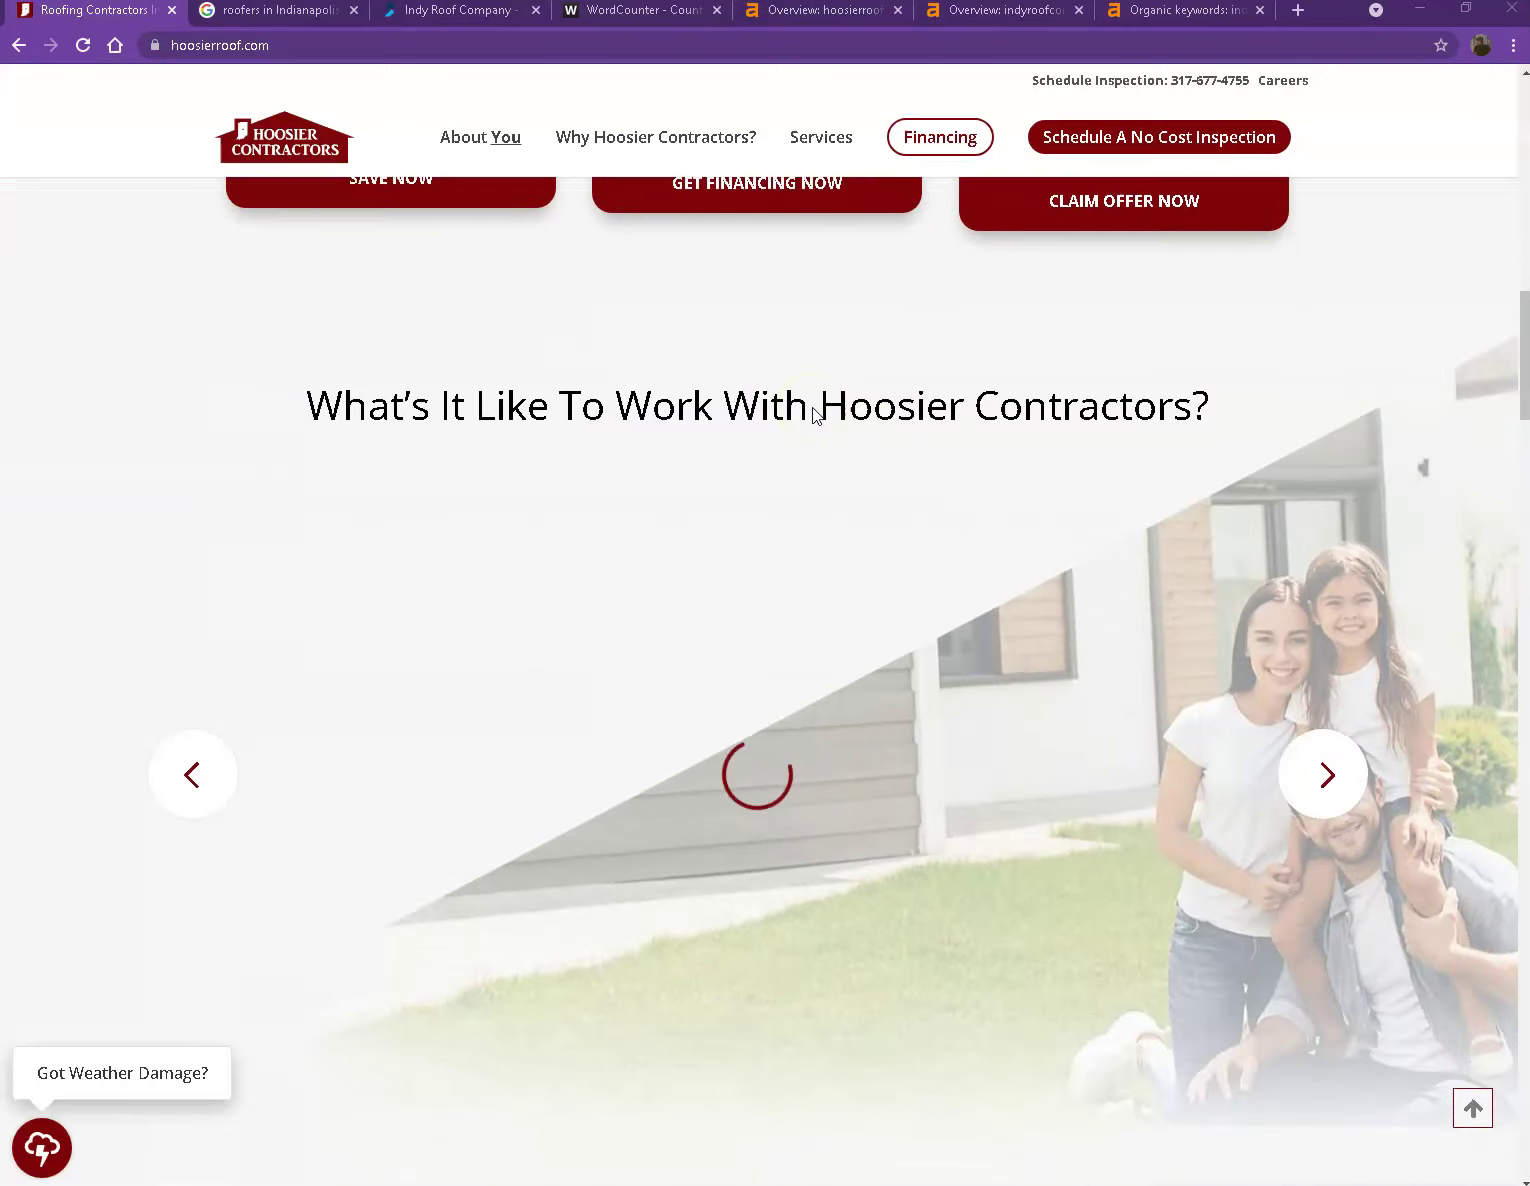
scroll(848, 421, down, 3)
scroll(861, 417, down, 1)
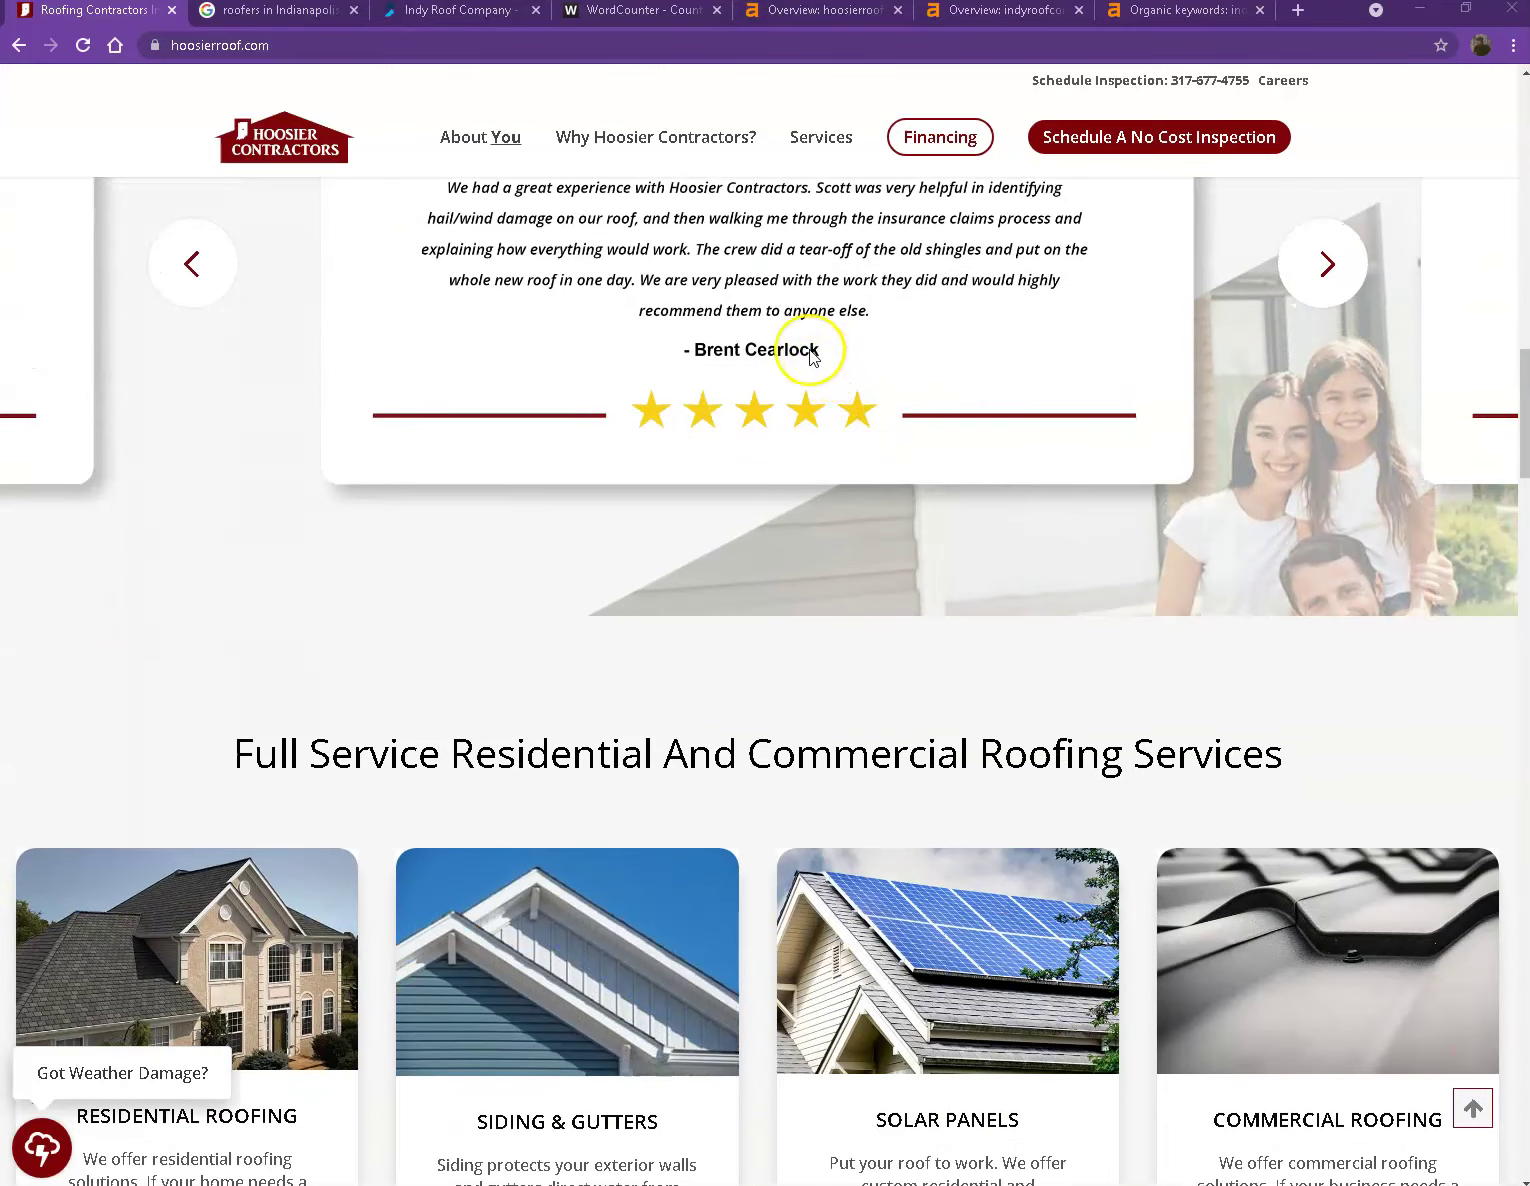
scroll(717, 364, down, 4)
scroll(718, 369, down, 4)
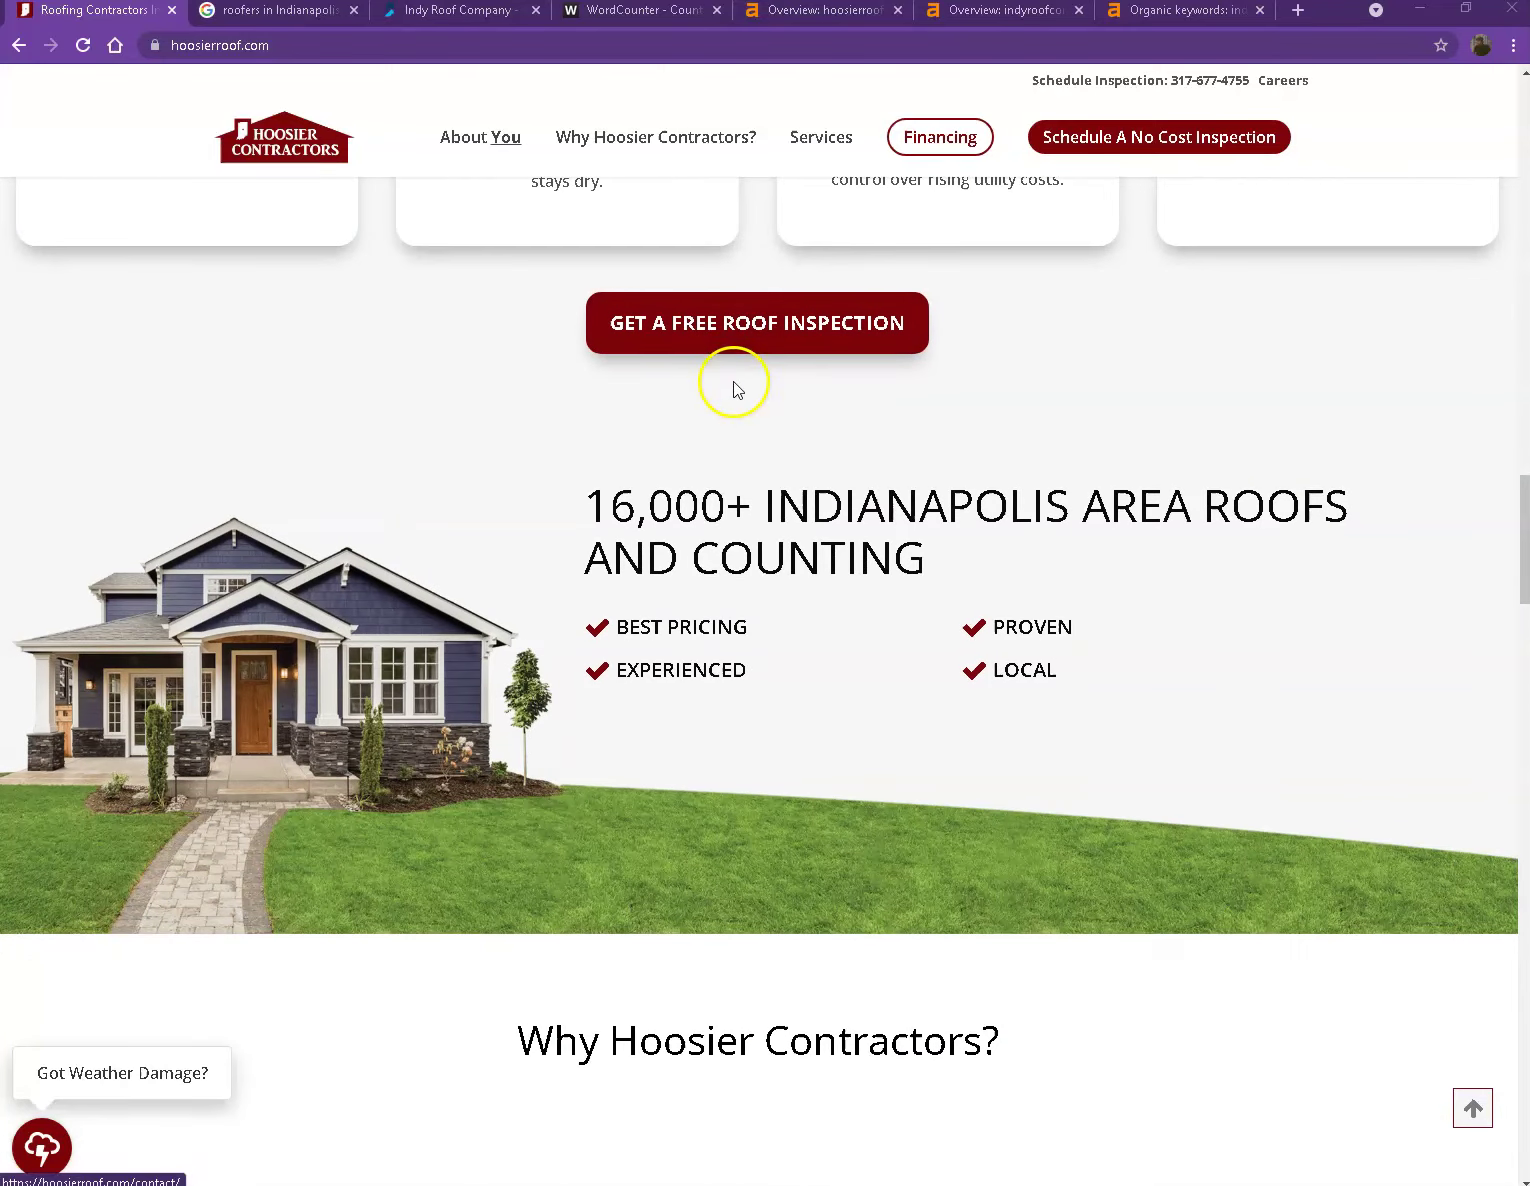
scroll(775, 520, down, 1)
scroll(774, 522, down, 4)
scroll(775, 522, down, 4)
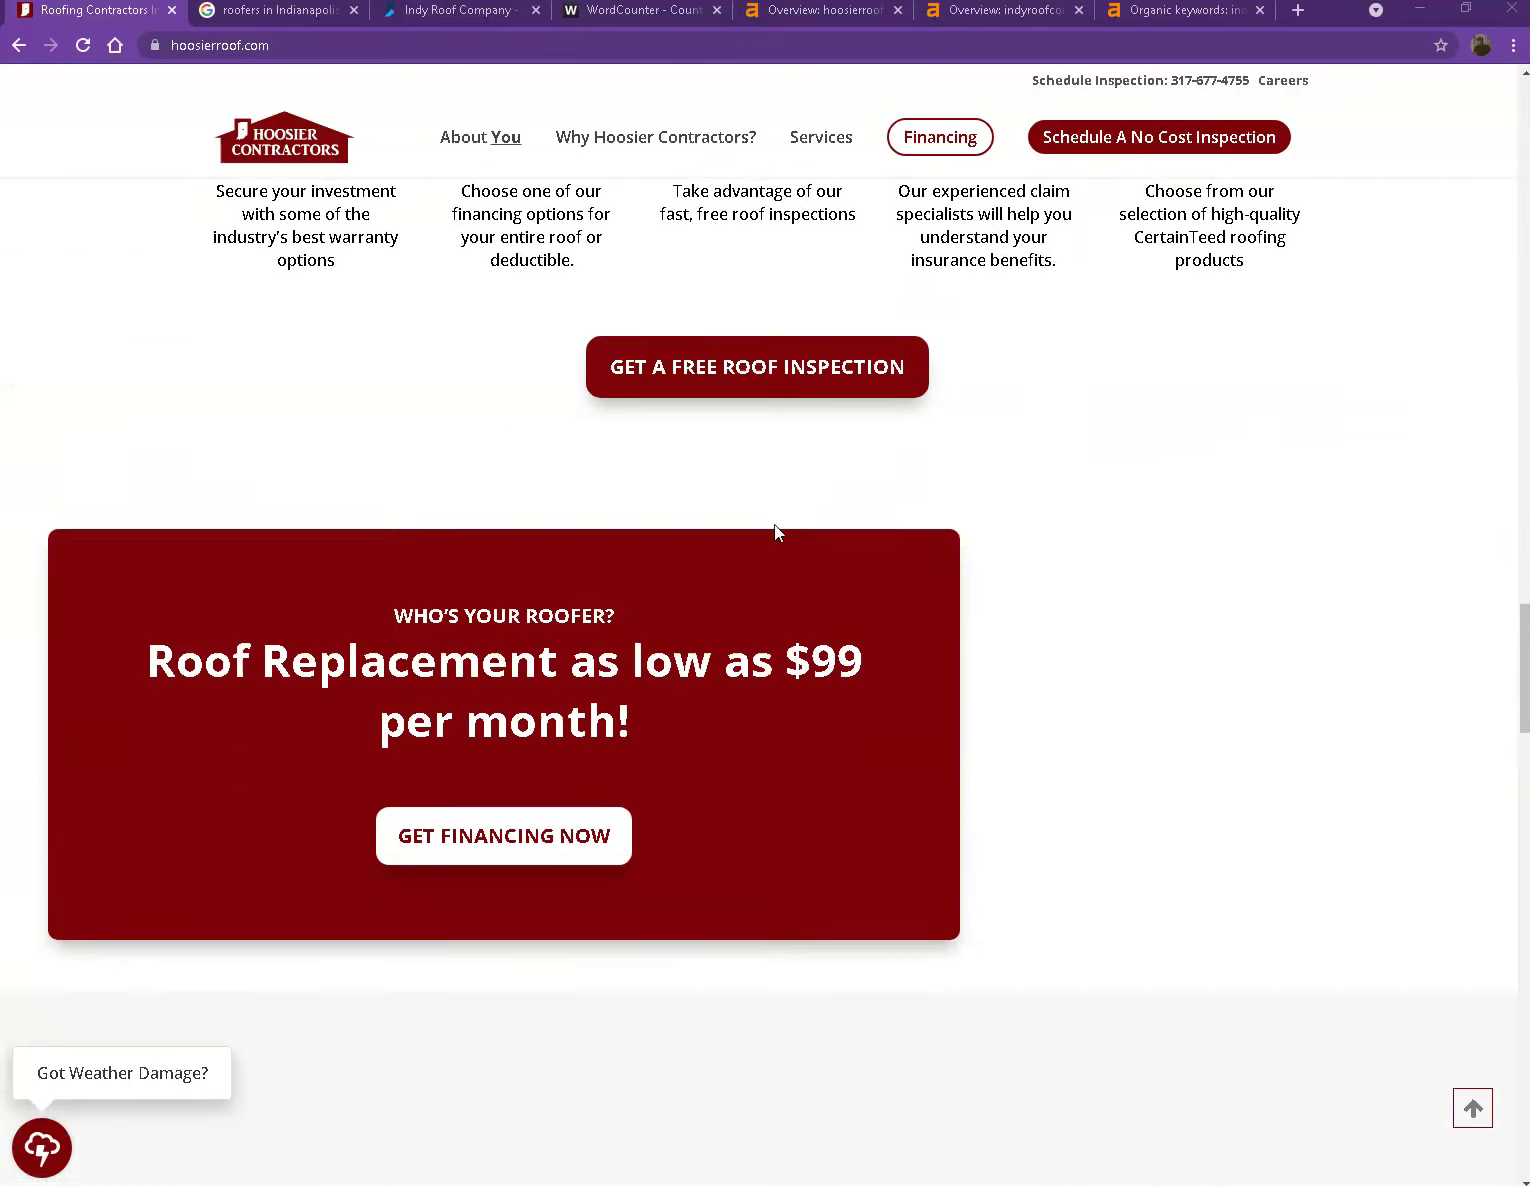
scroll(778, 516, down, 4)
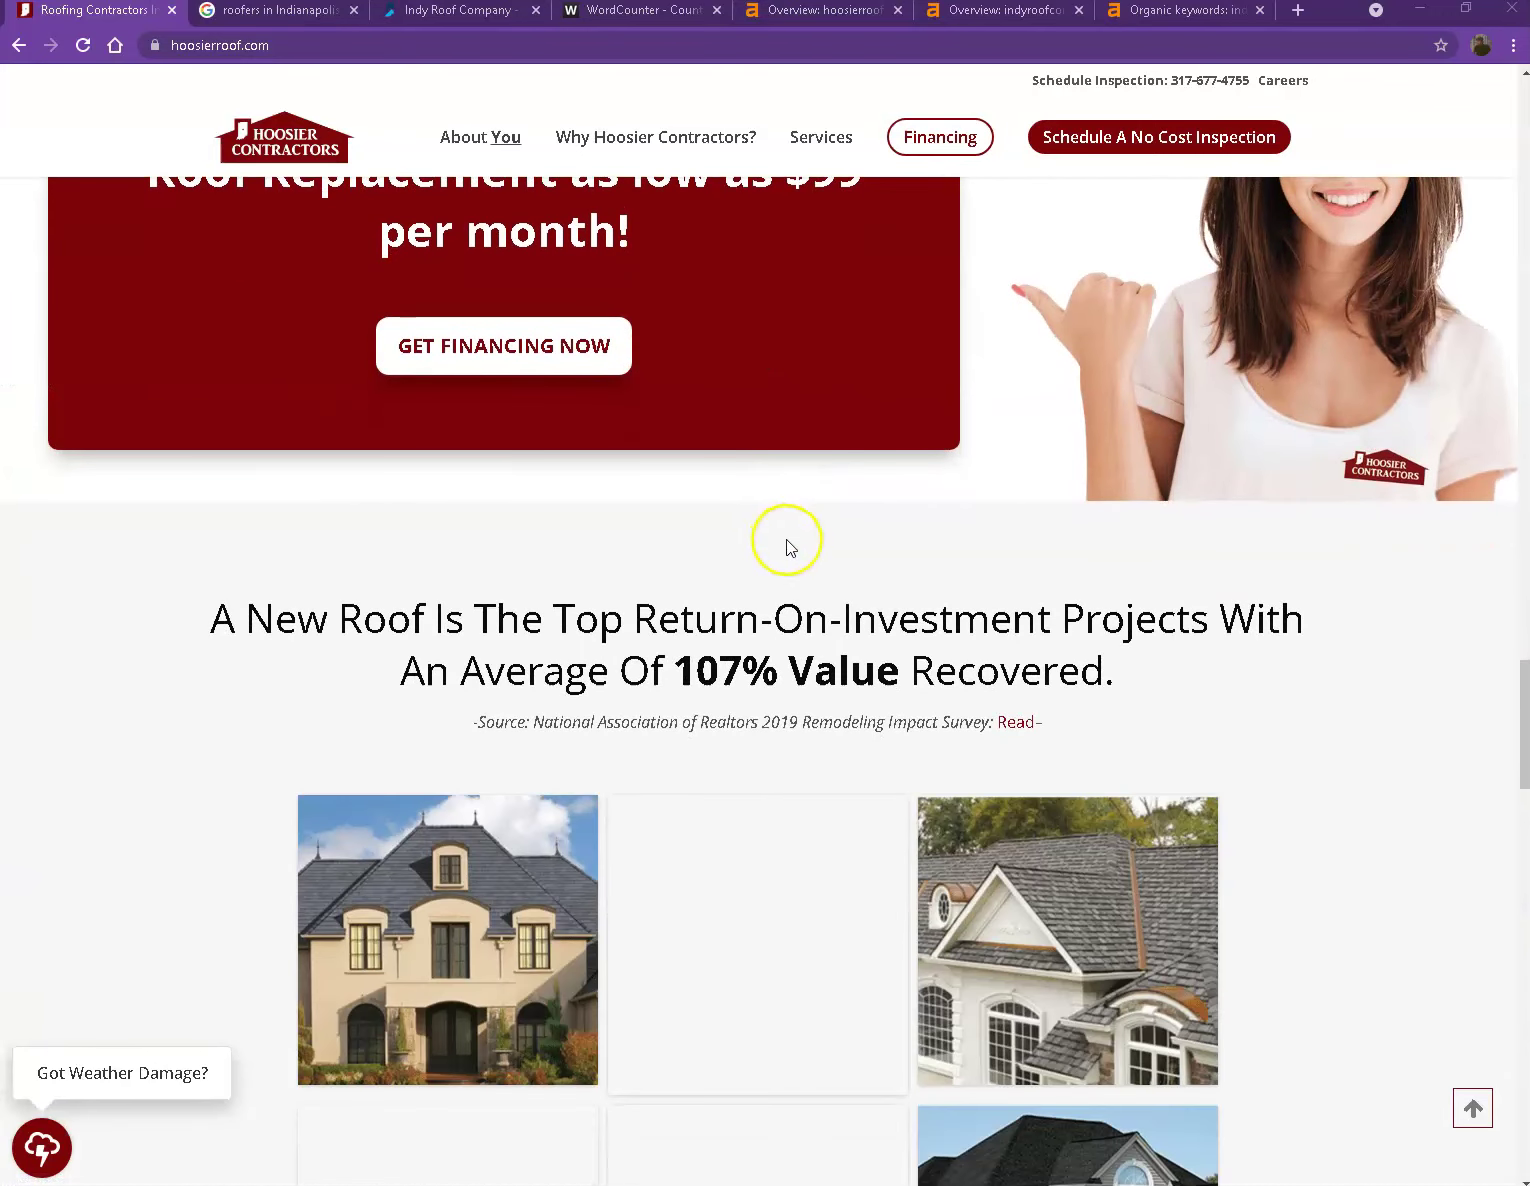
scroll(787, 547, up, 5)
scroll(777, 542, up, 6)
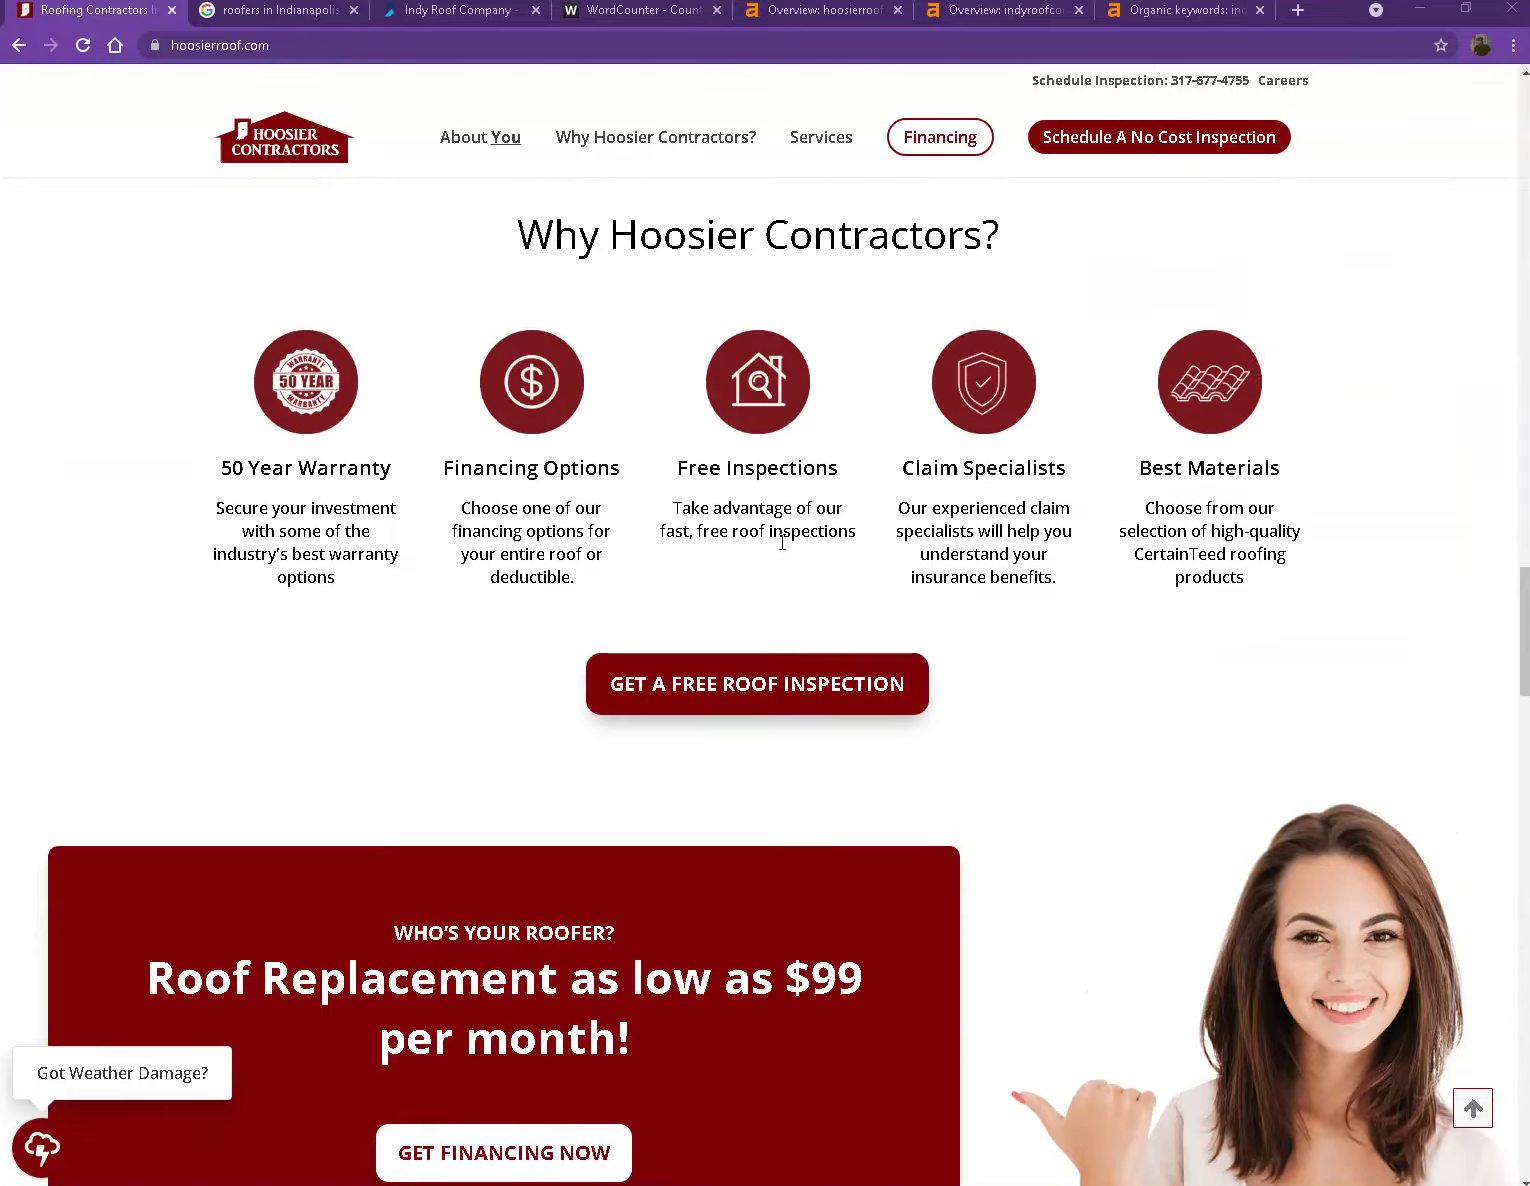
scroll(766, 537, up, 4)
scroll(728, 536, up, 4)
scroll(724, 519, up, 4)
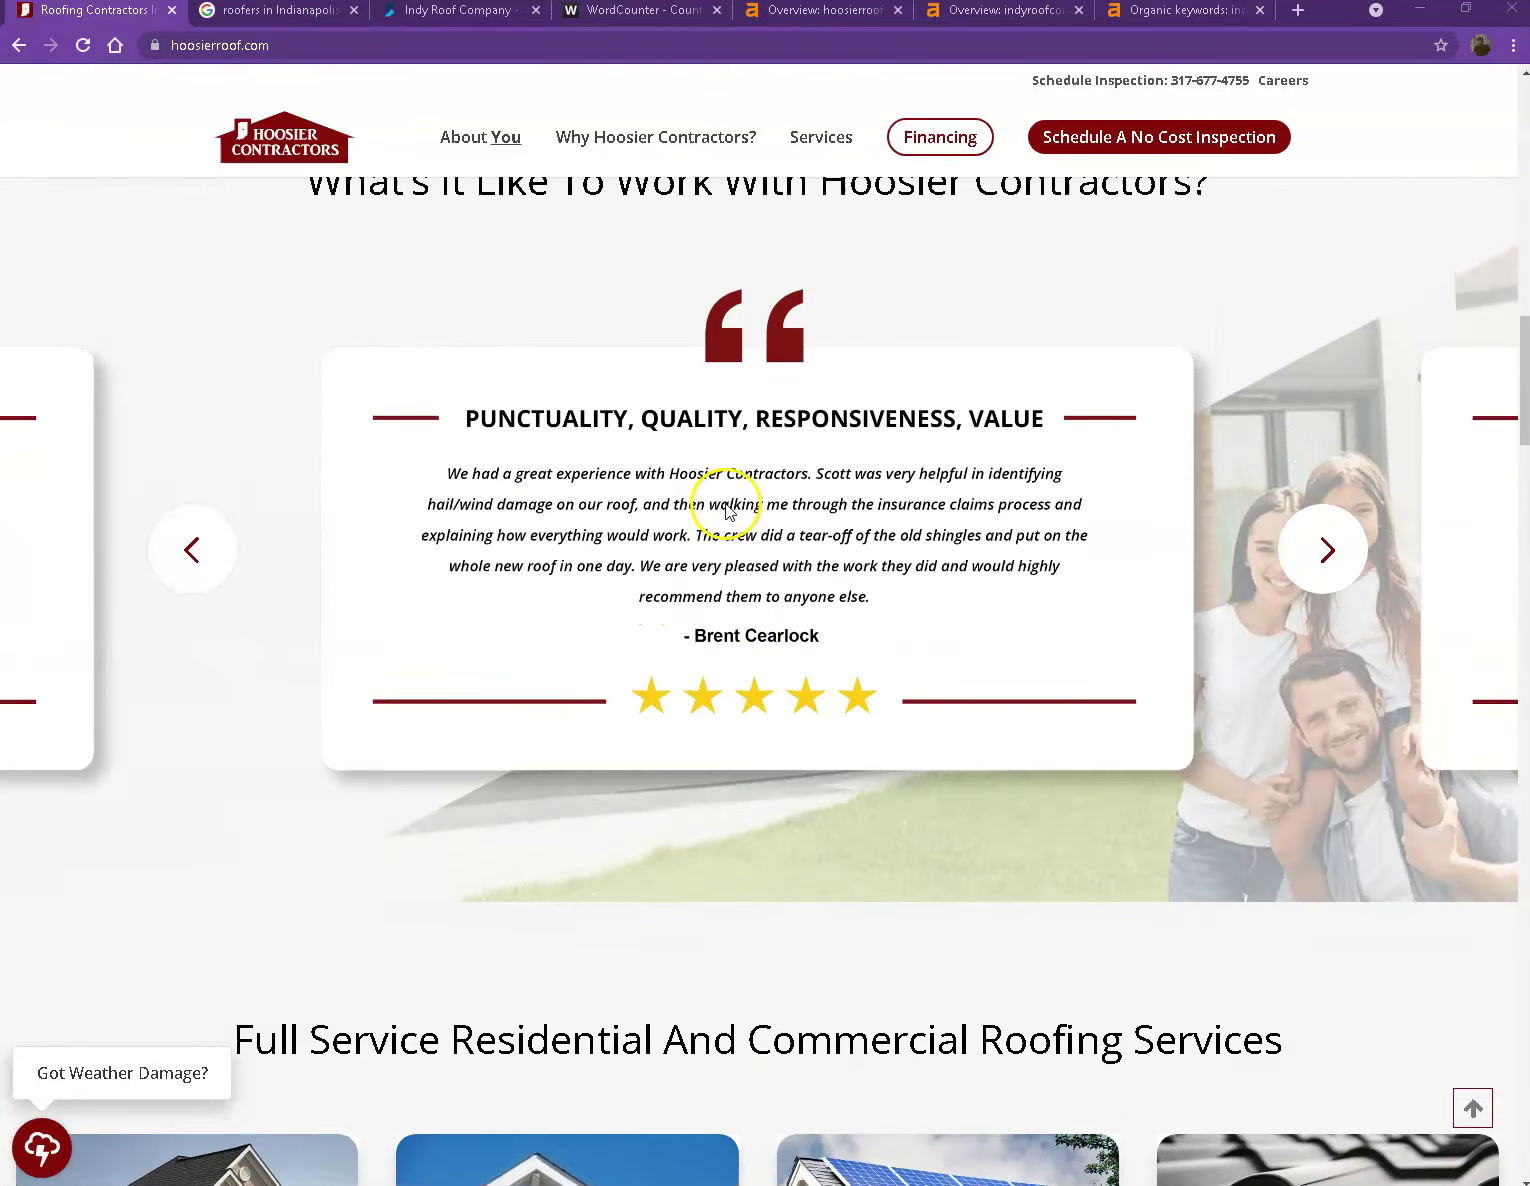
scroll(725, 506, up, 1)
scroll(717, 508, up, 3)
scroll(670, 478, up, 1)
scroll(627, 466, up, 5)
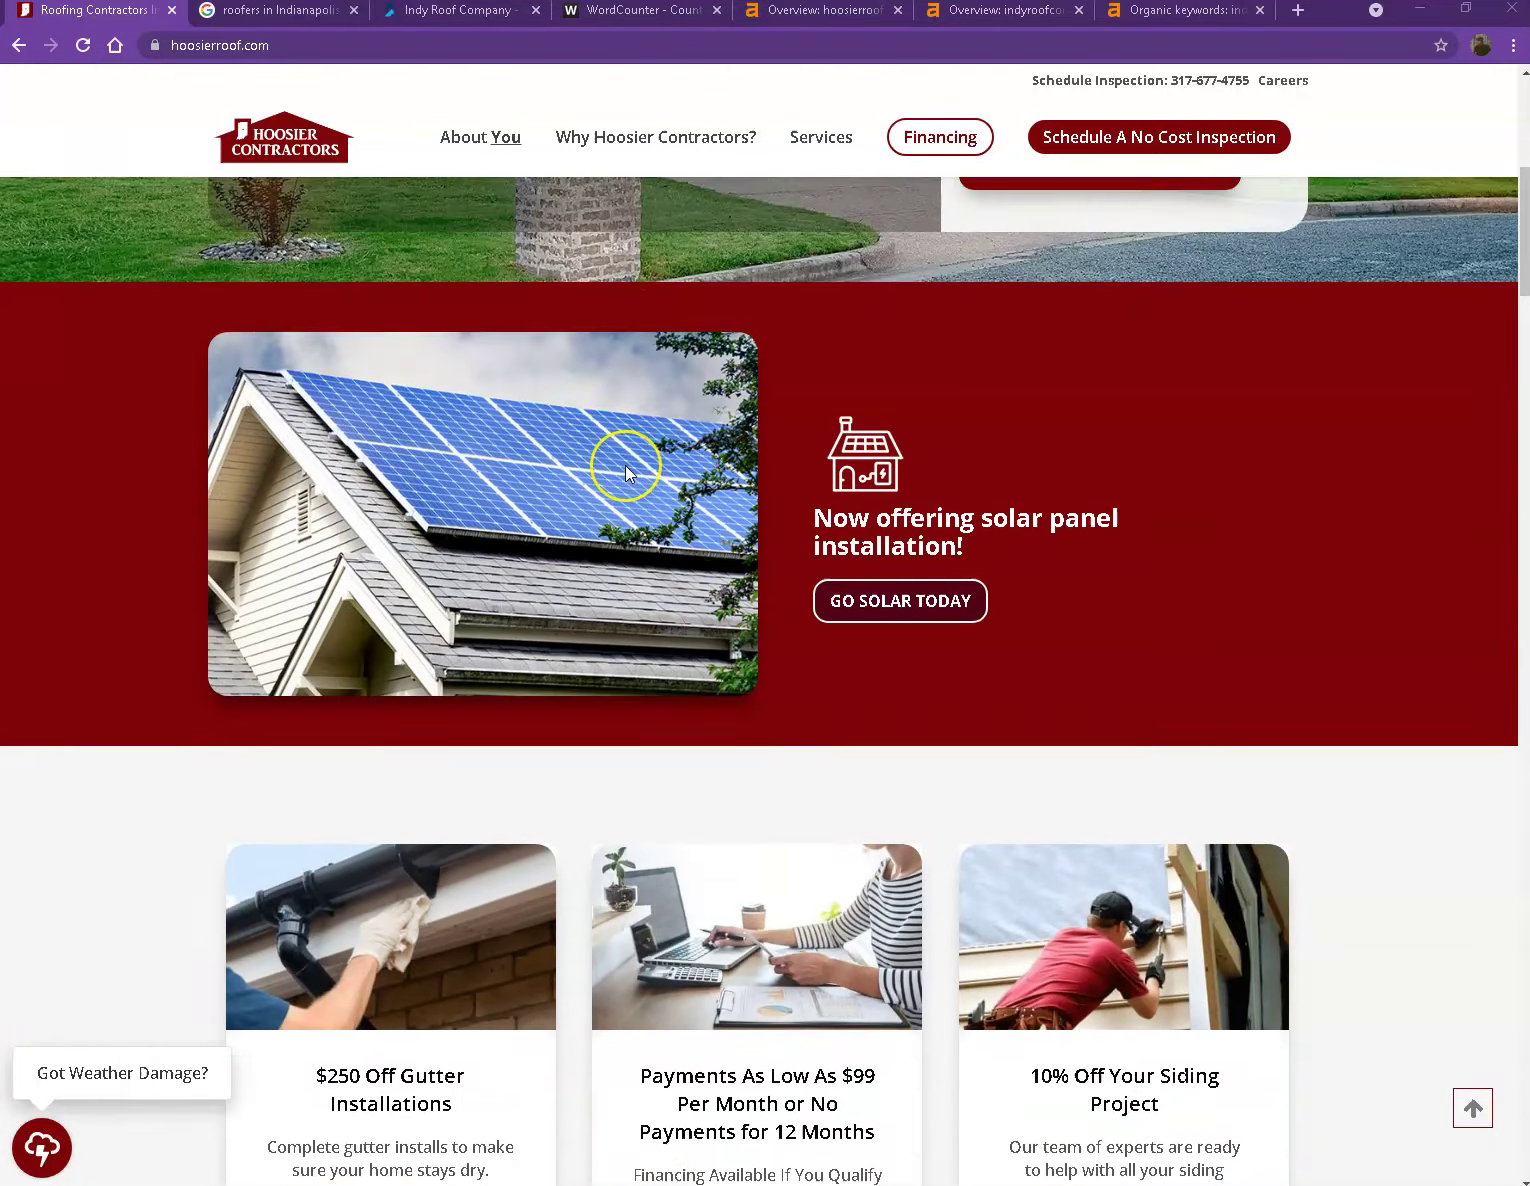
scroll(625, 468, up, 1)
scroll(625, 465, up, 2)
scroll(626, 465, up, 3)
scroll(718, 514, down, 4)
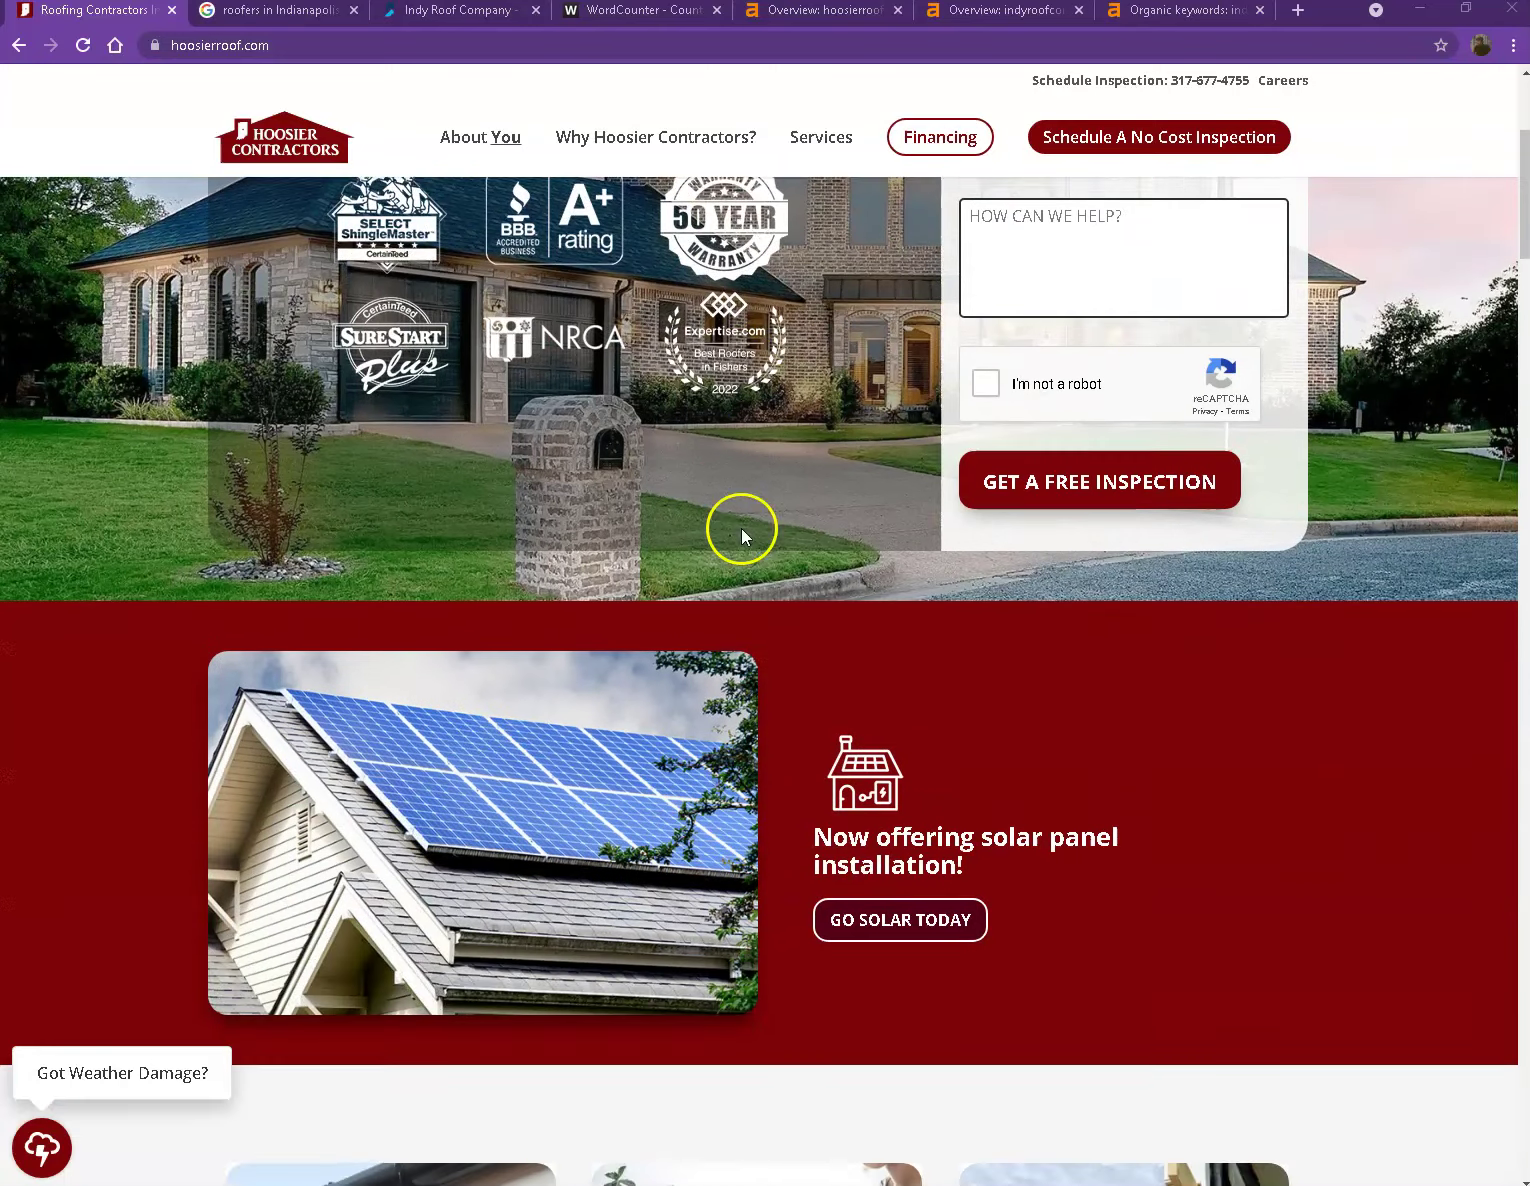
scroll(767, 528, down, 2)
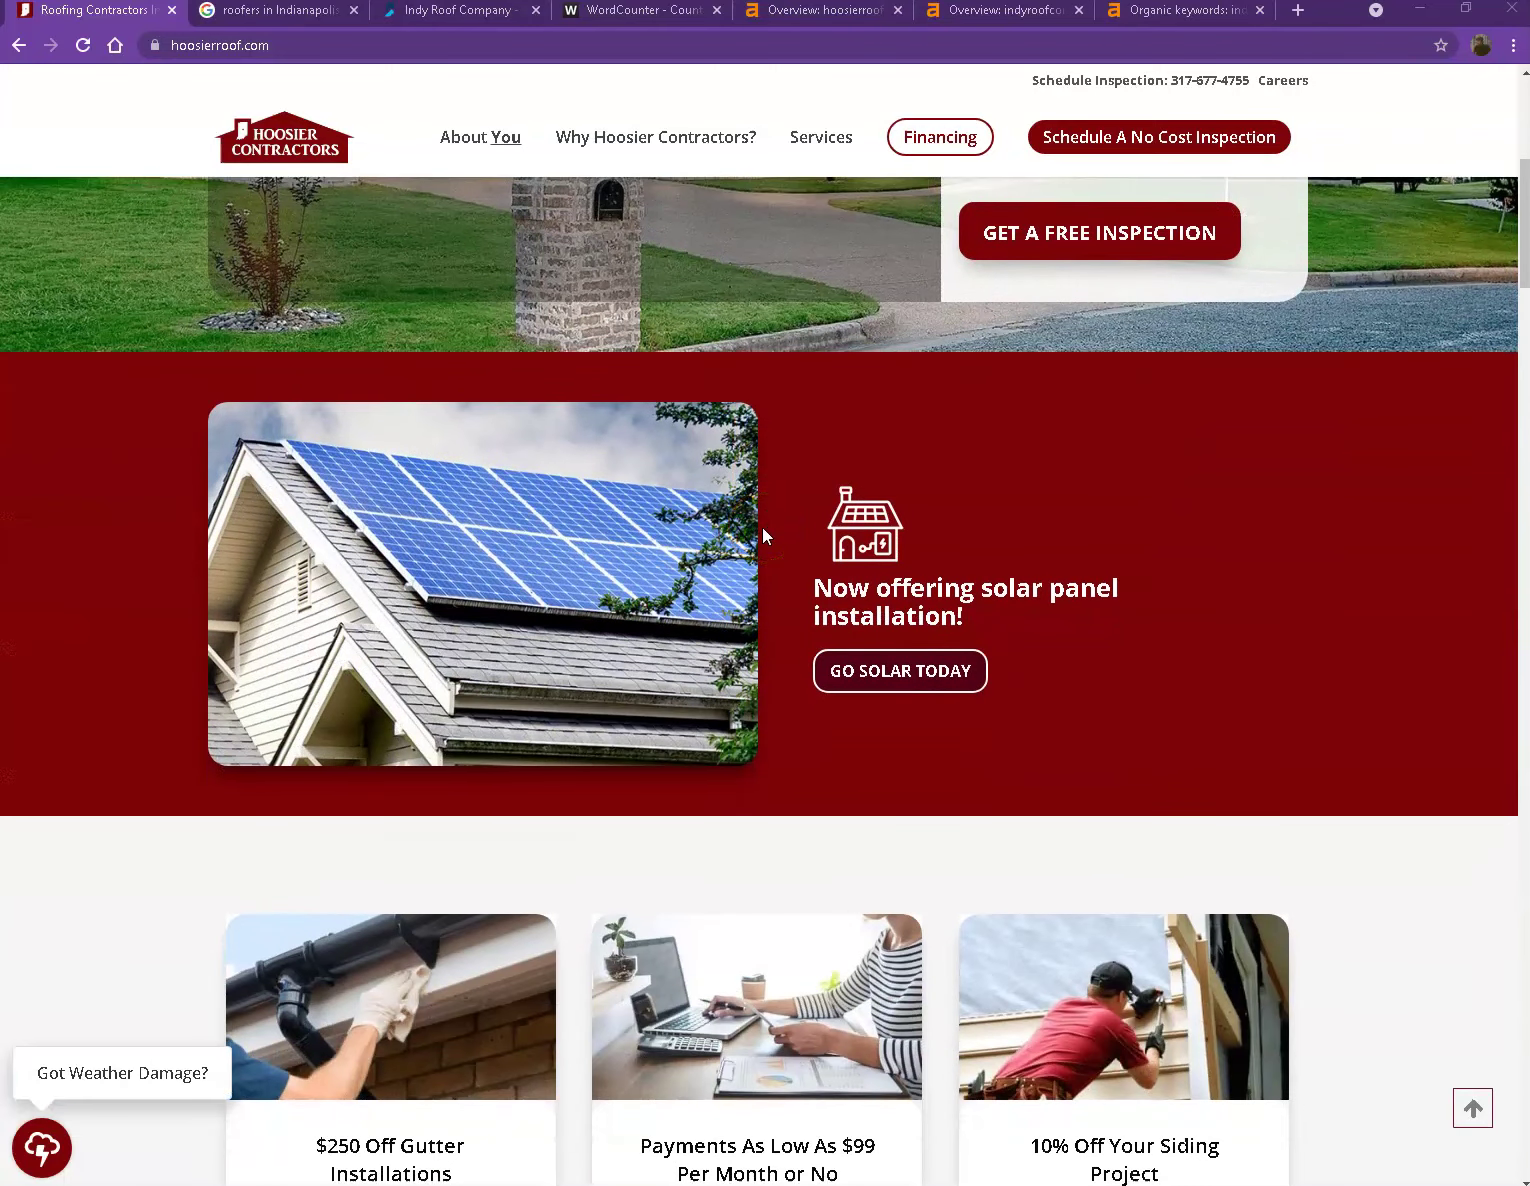
- Mark all of the Hoosier Contractors homepage content, including the solar panel offer, with Ctrl+A
right_click(761, 527)
click(830, 428)
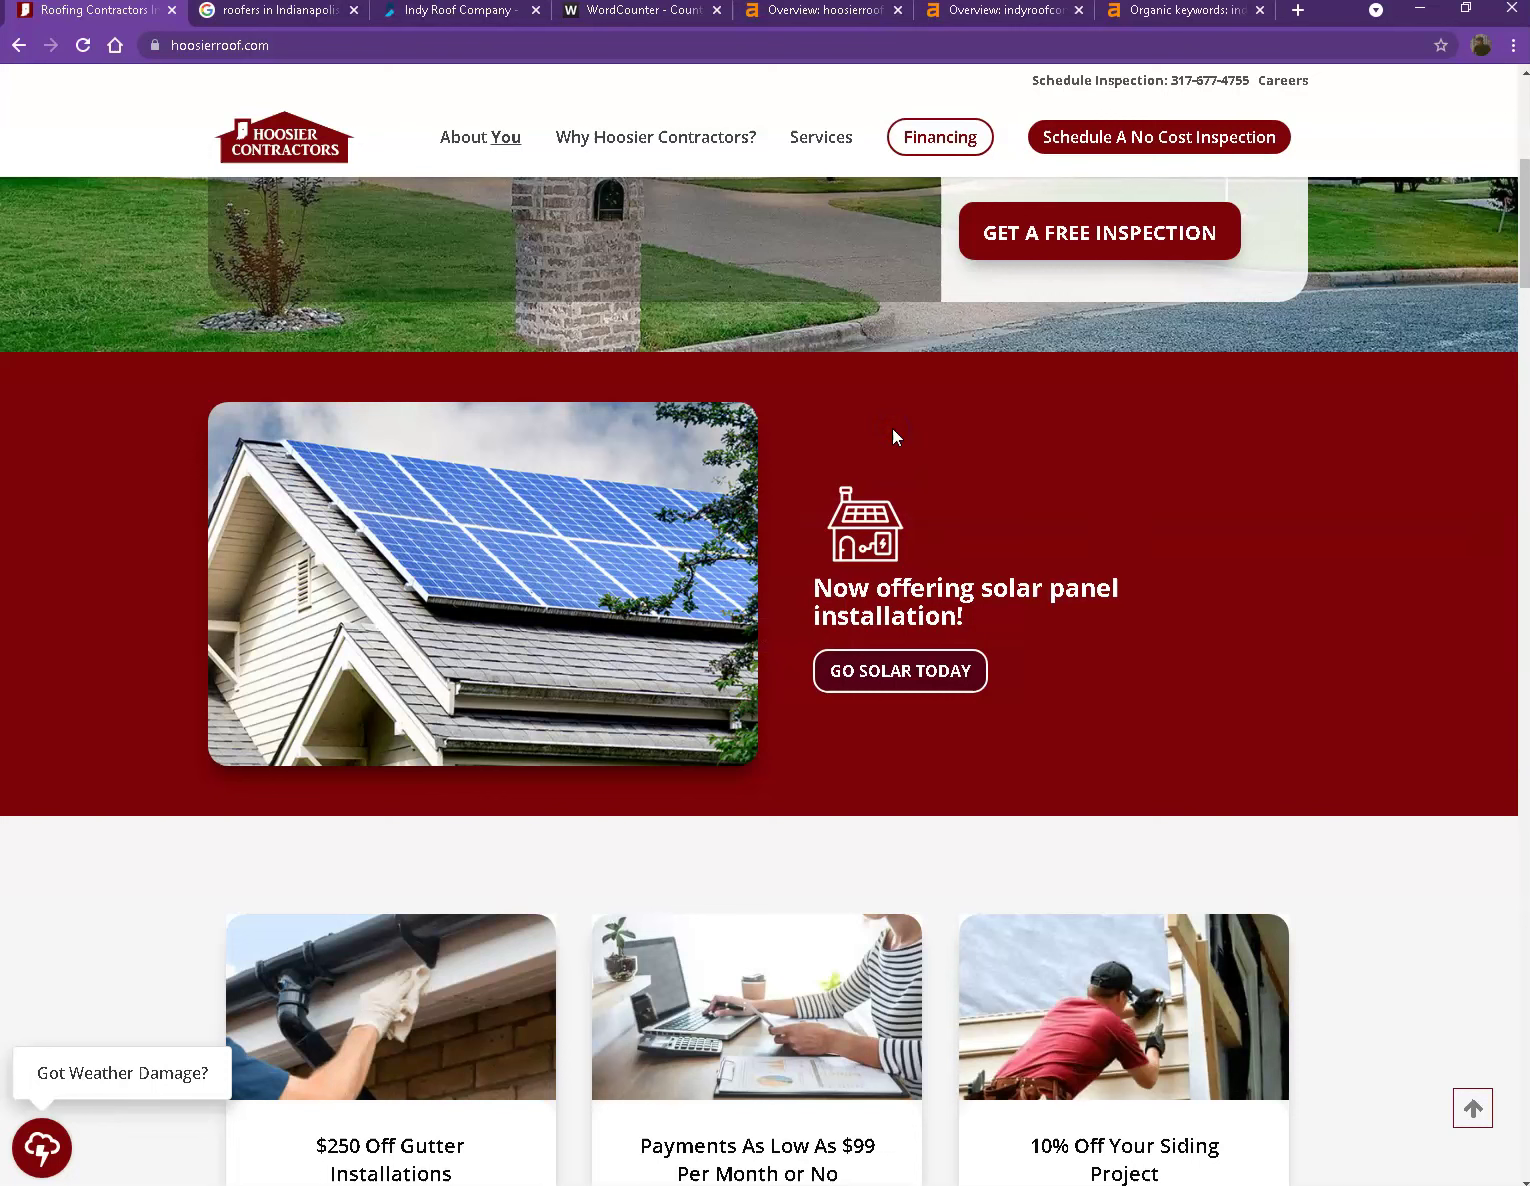
click(530, 449)
key(ctrl+a)
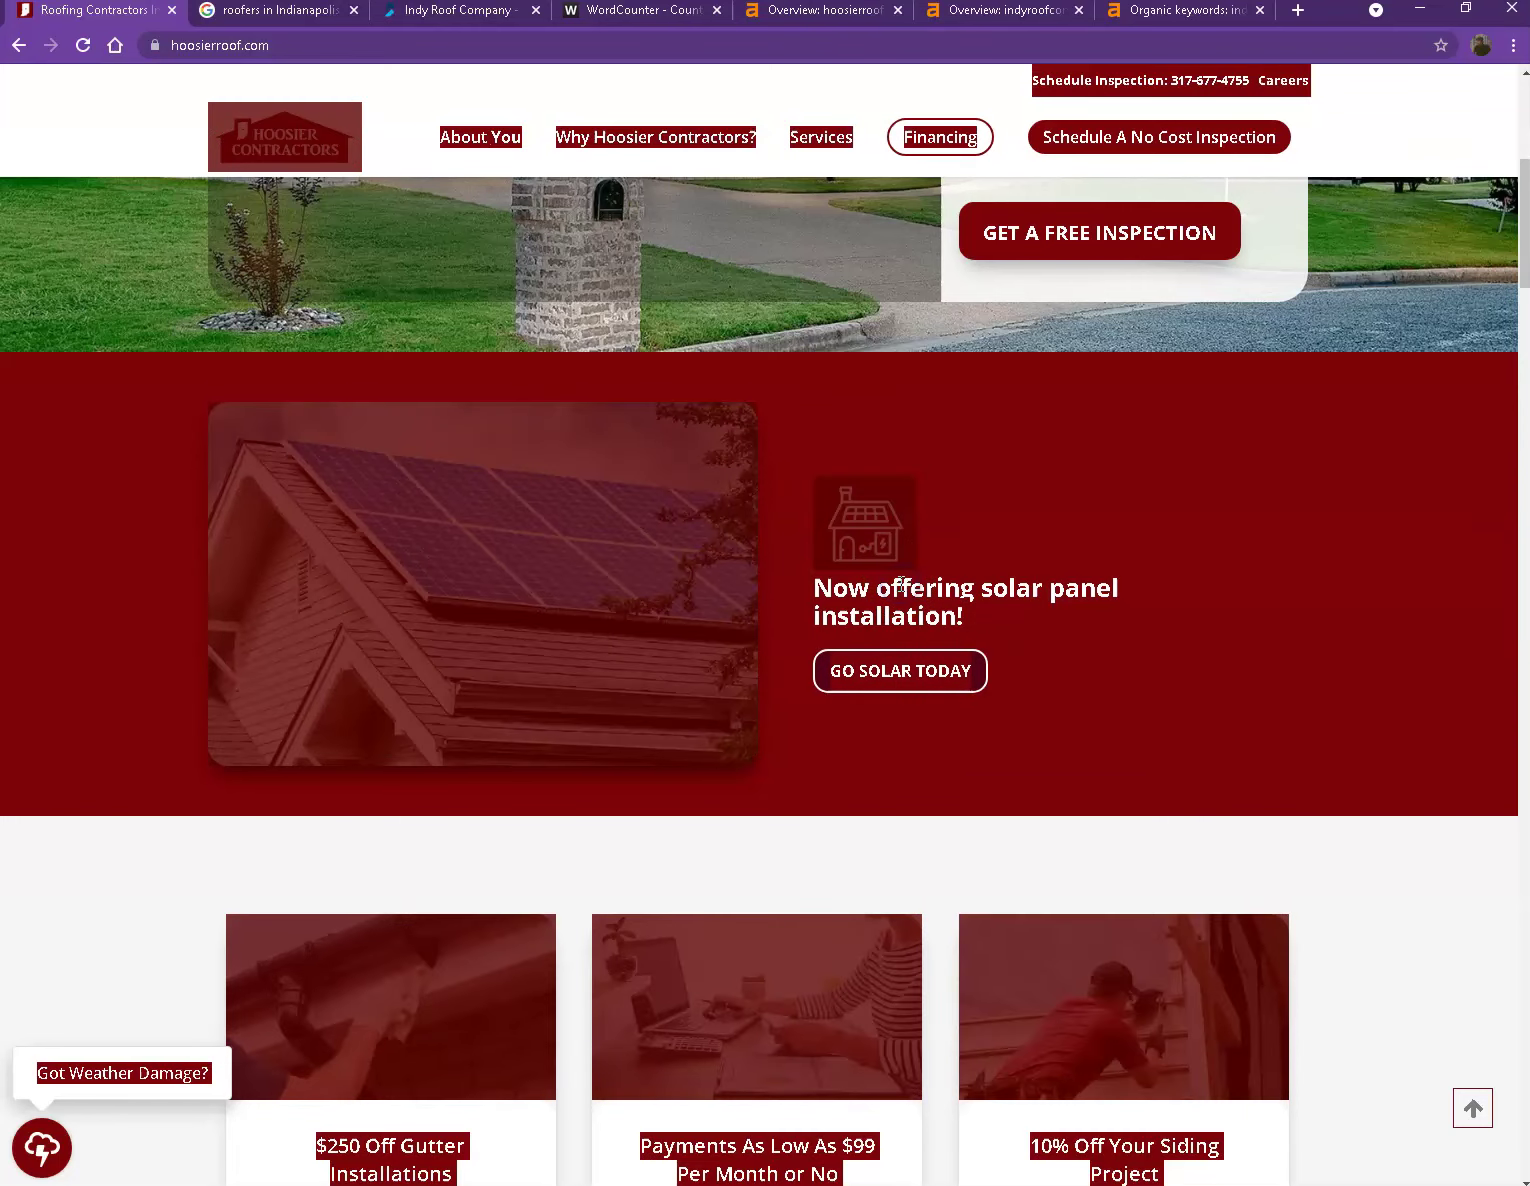
- Paste the Hoosier Contractors homepage text over WordCounter's existing text, giving 547 words and 3,583 characters
click(659, 15)
click(558, 344)
key(ctrl+a)
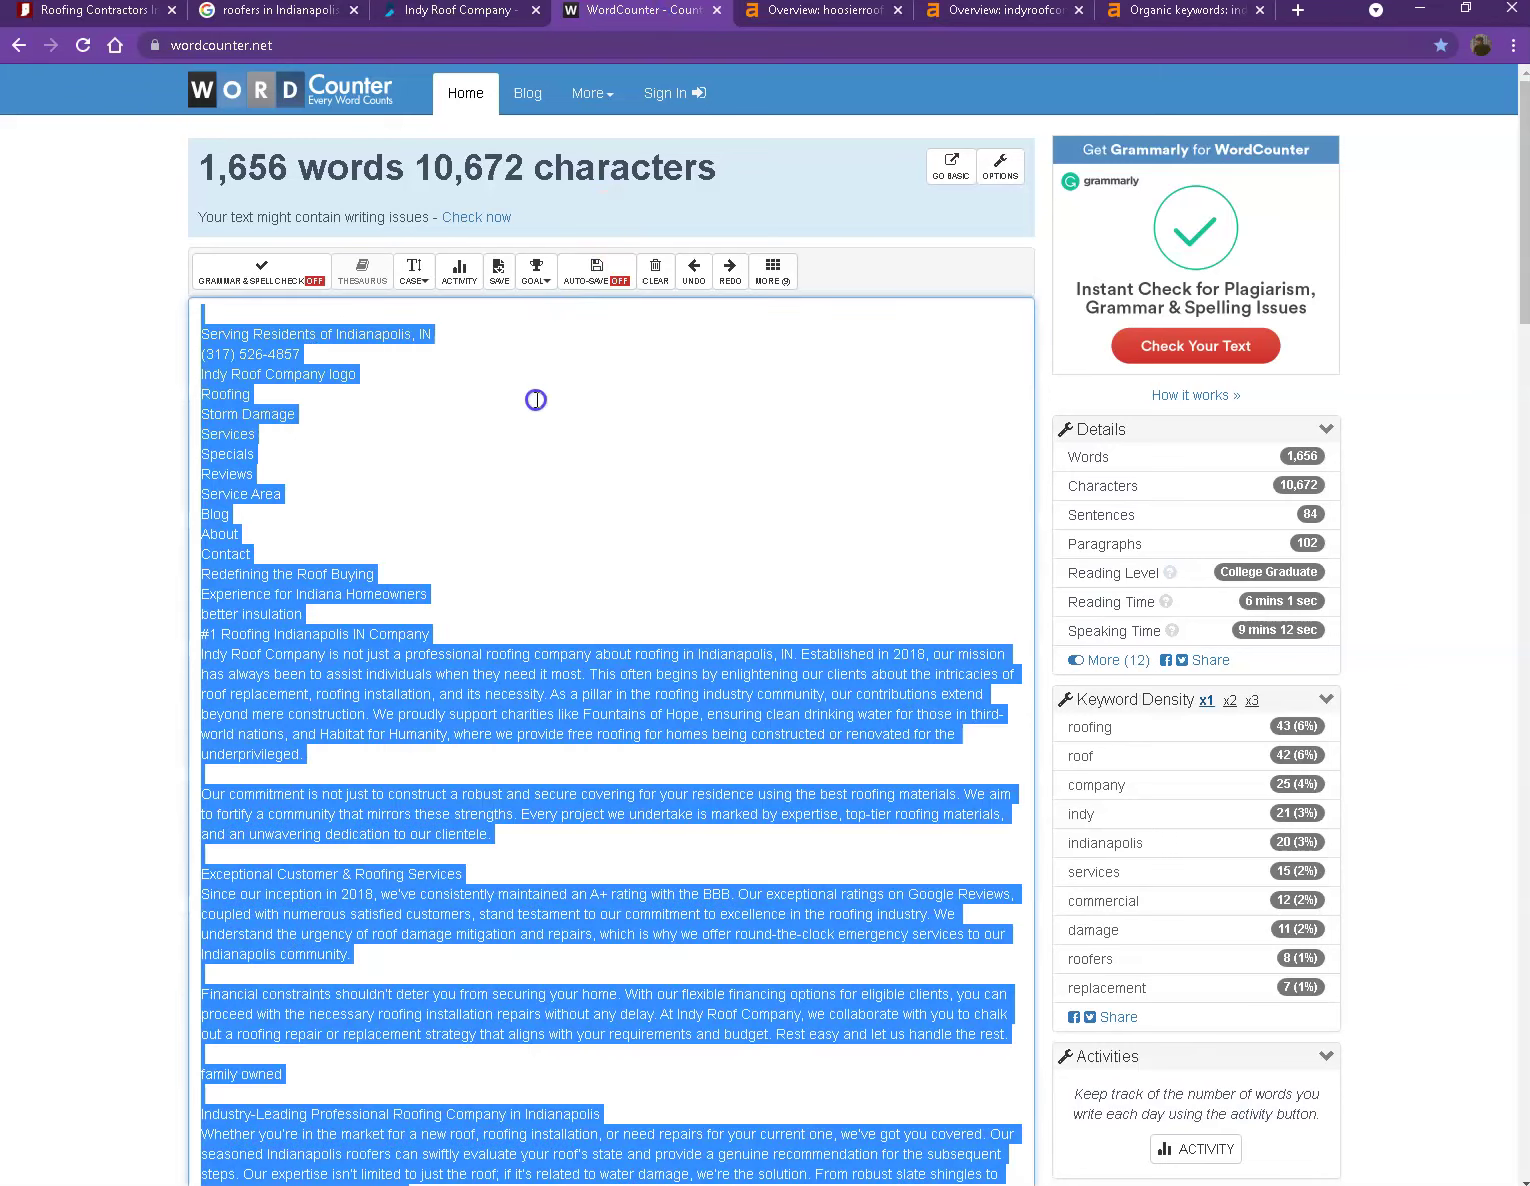
key(ctrl+v)
scroll(546, 450, up, 5)
scroll(575, 527, up, 5)
scroll(575, 527, up, 5)
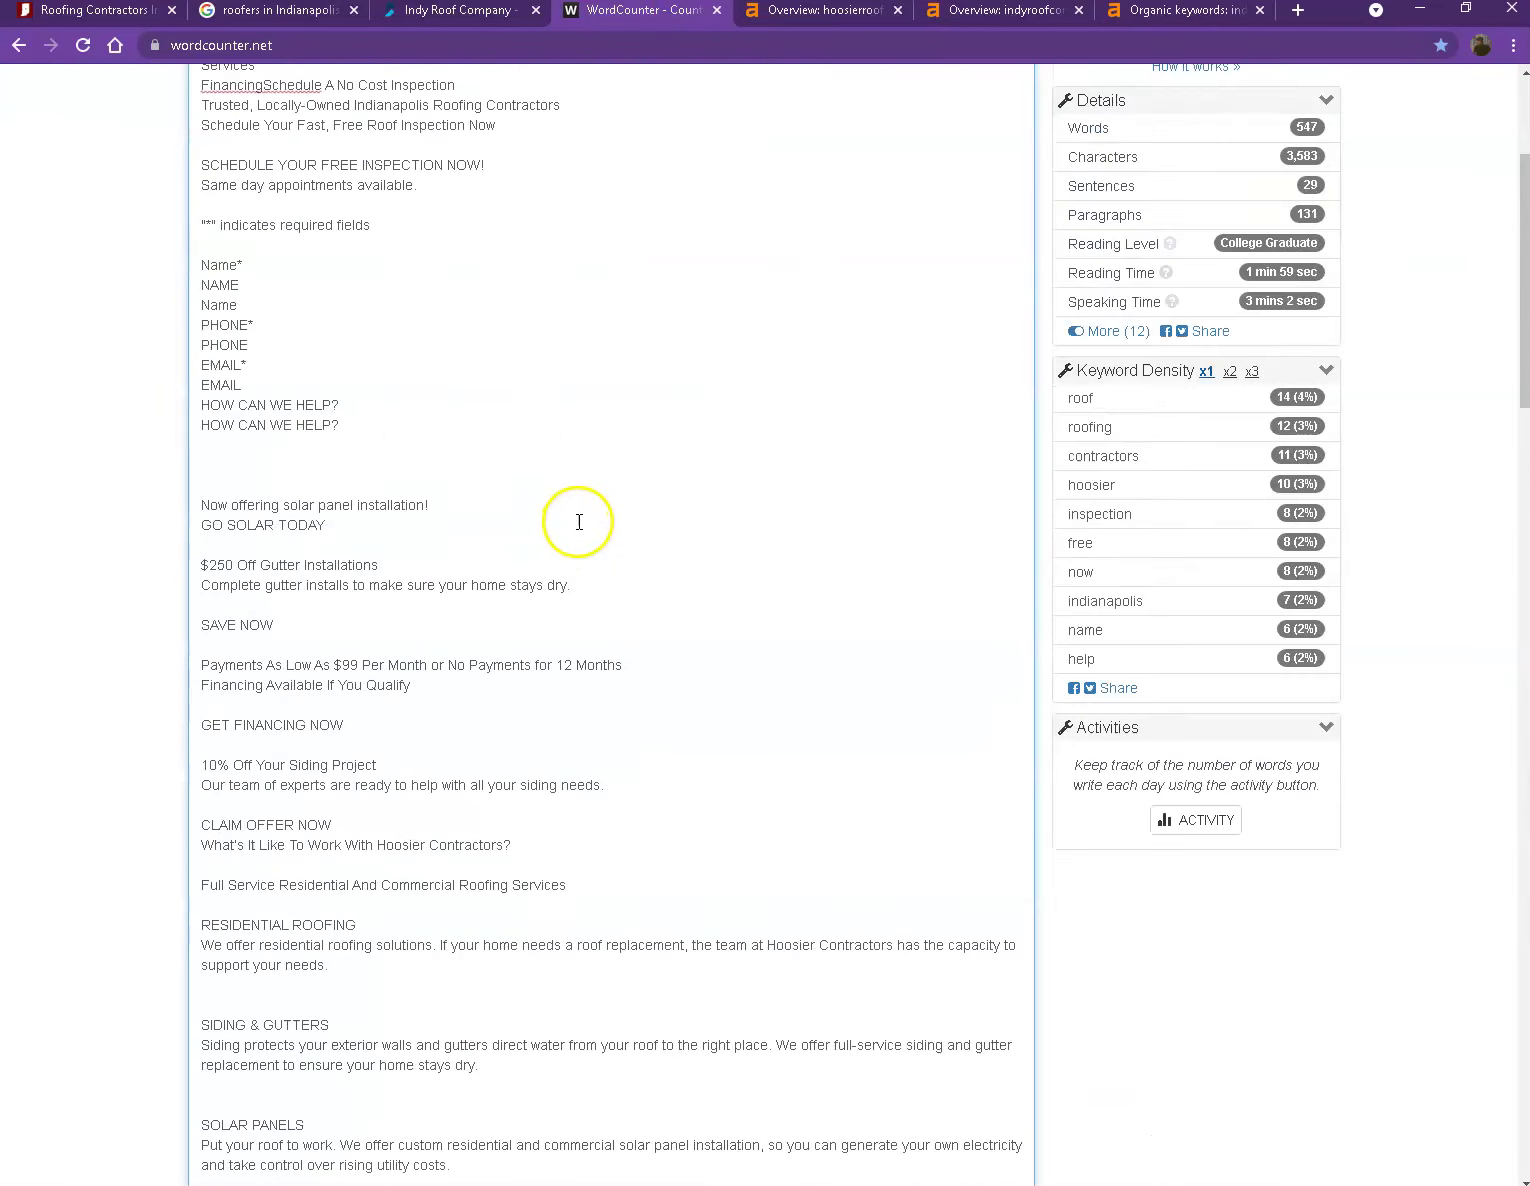
scroll(575, 527, up, 5)
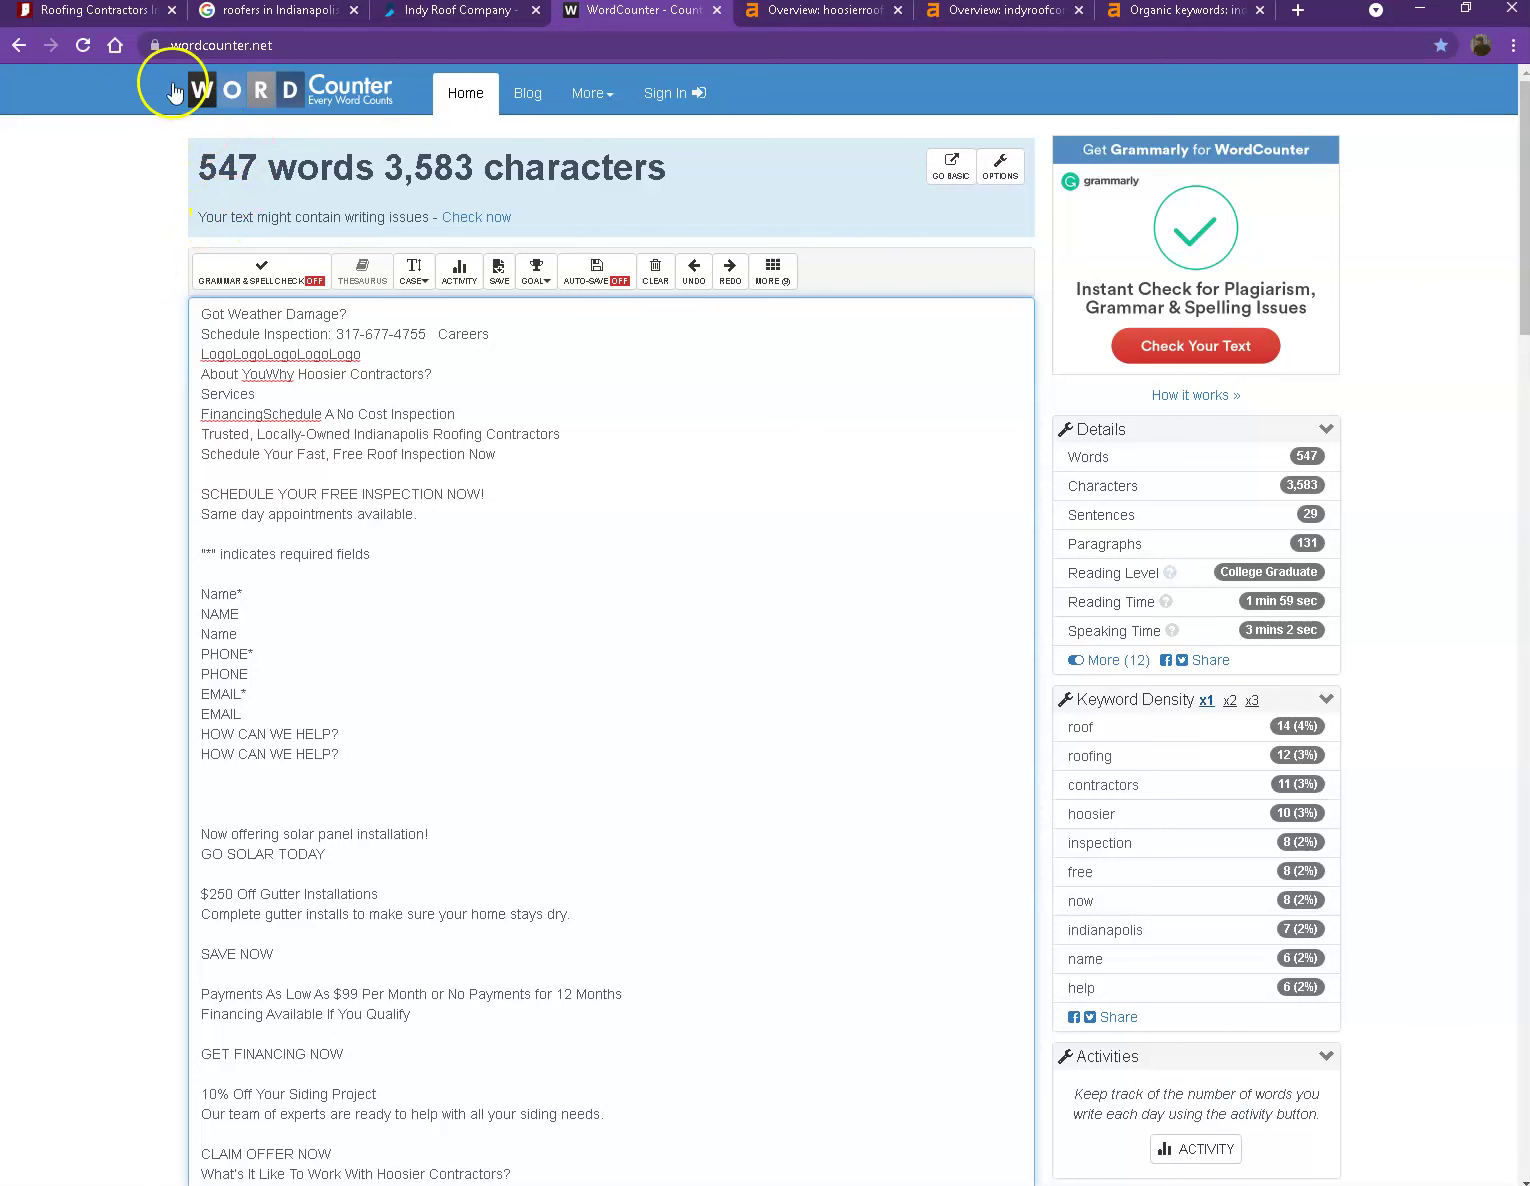
- Return to the hoosierroof.com 'Roofing Contractors' tab showing the solar panel offer
click(115, 12)
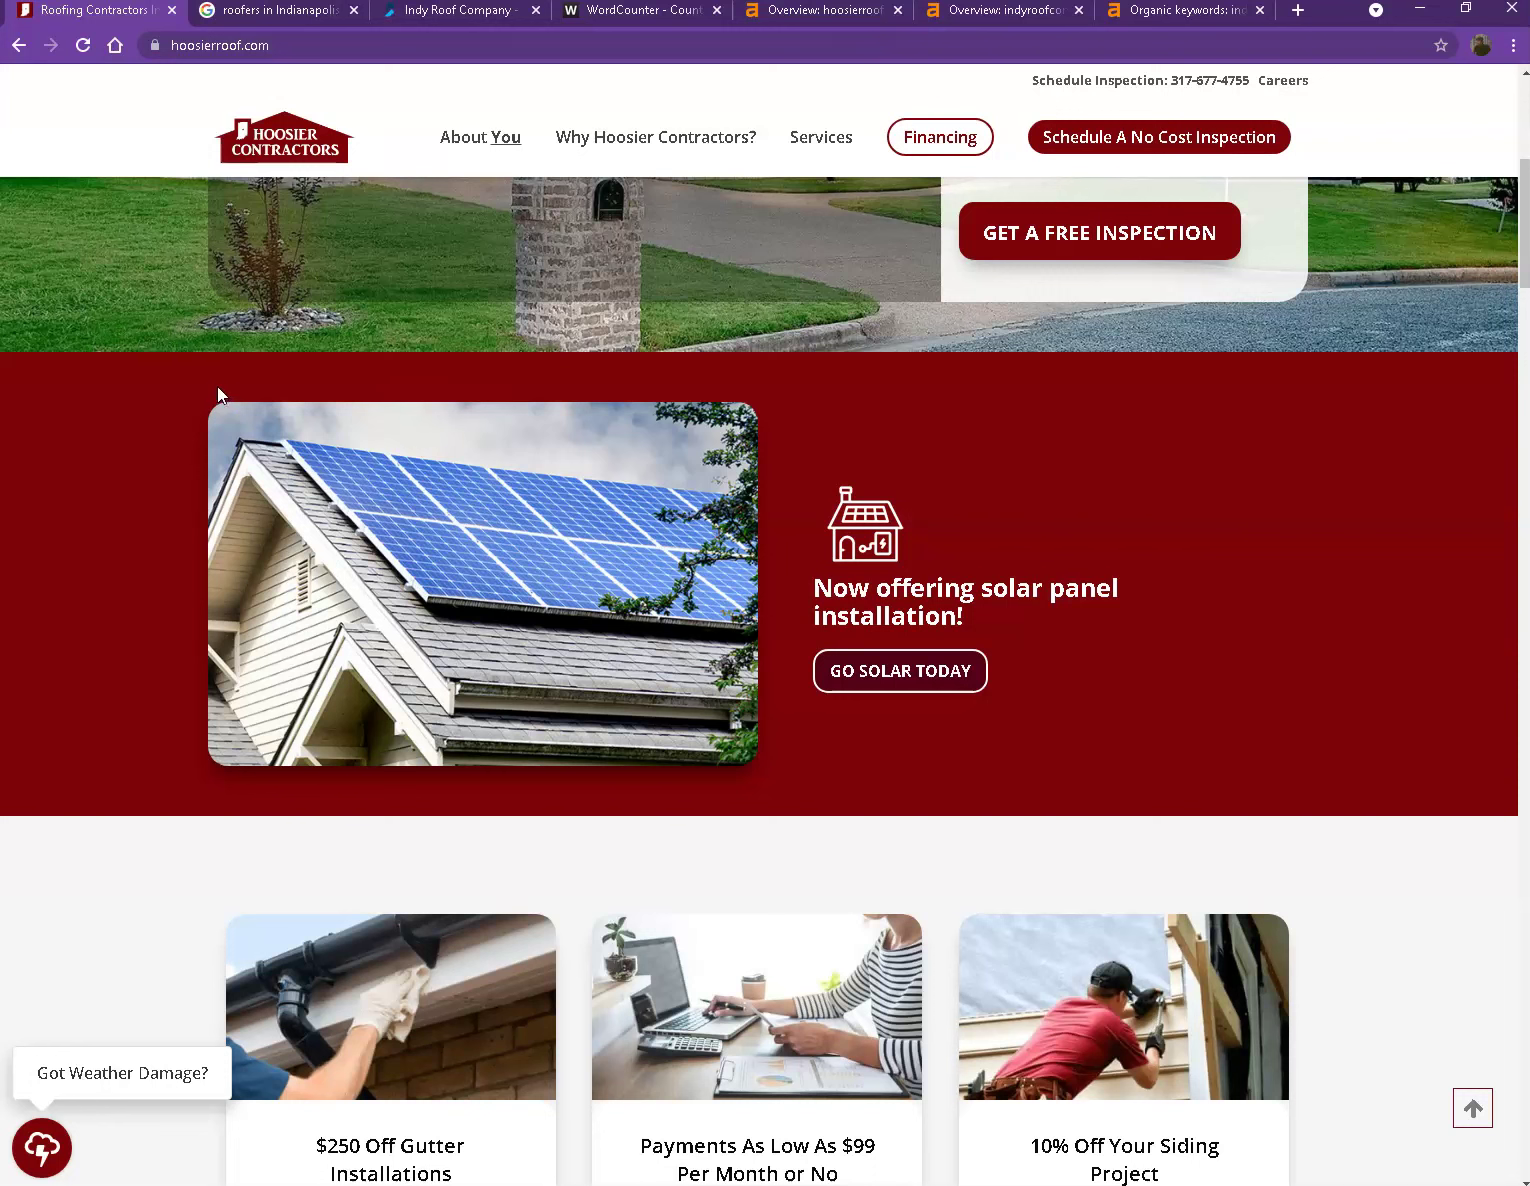
- Show the Google results for 'roofers in Indianapolis, IN' with local businesses and map
click(272, 14)
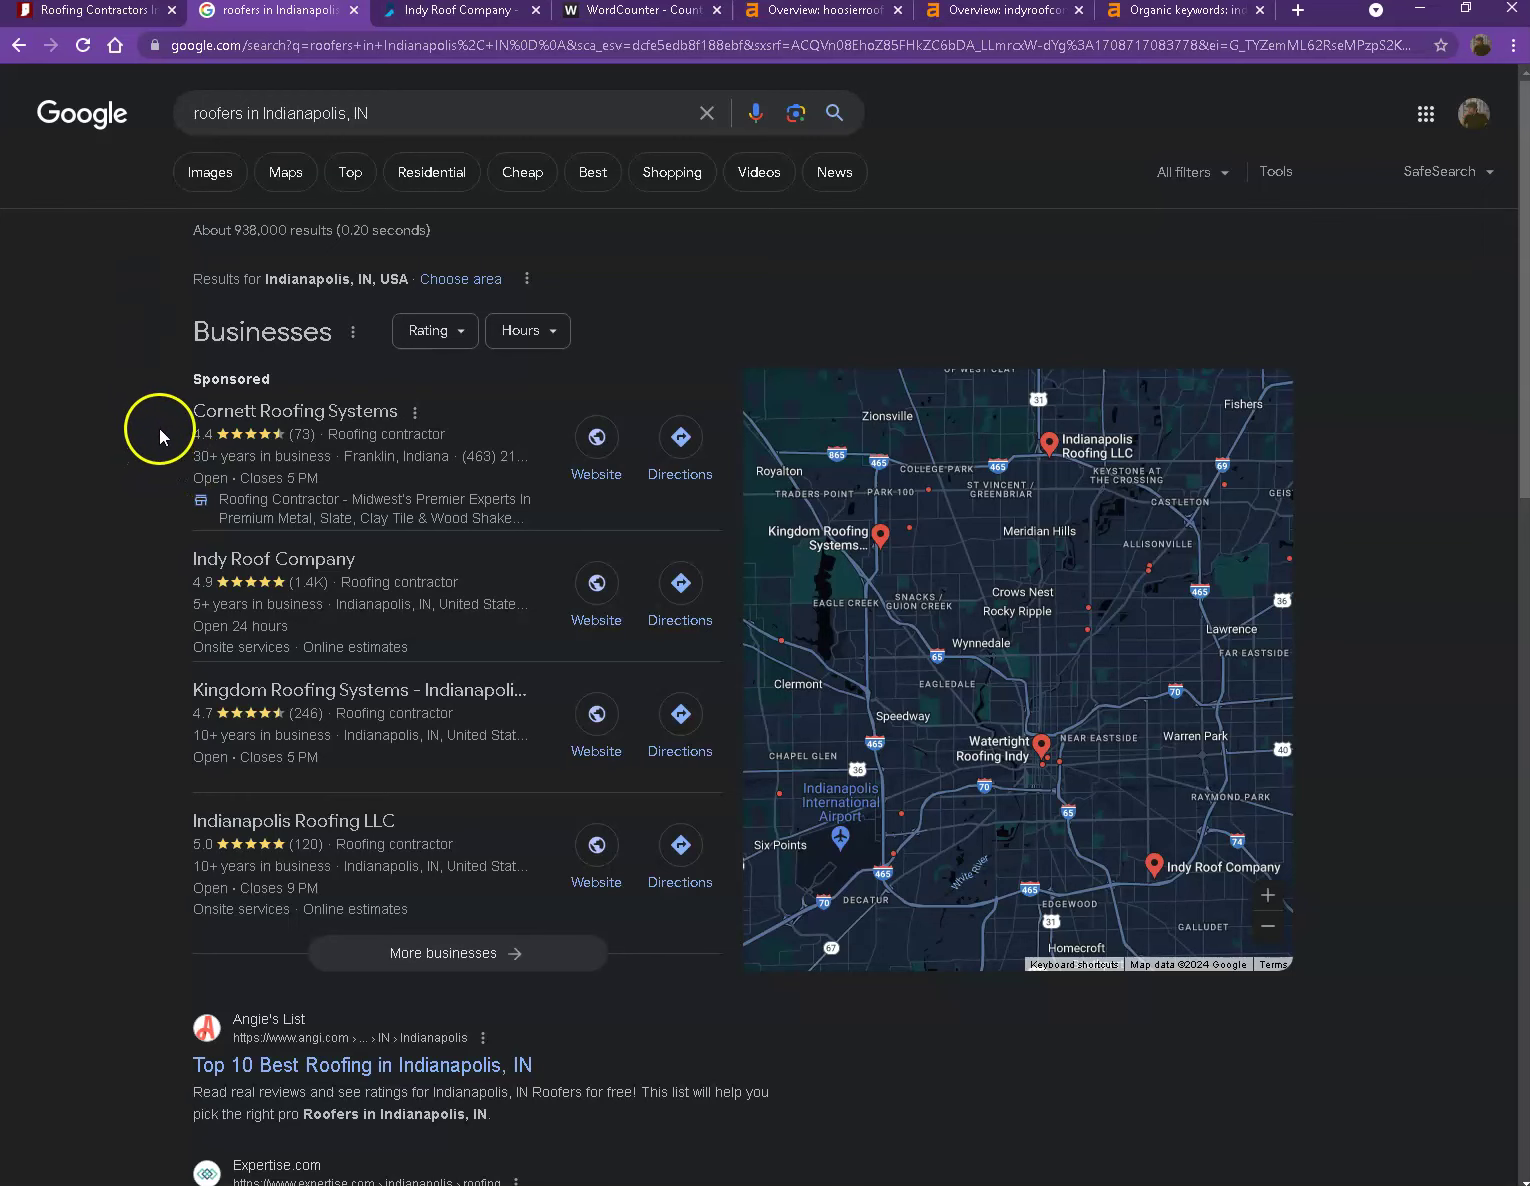
scroll(157, 431, down, 5)
scroll(157, 440, down, 2)
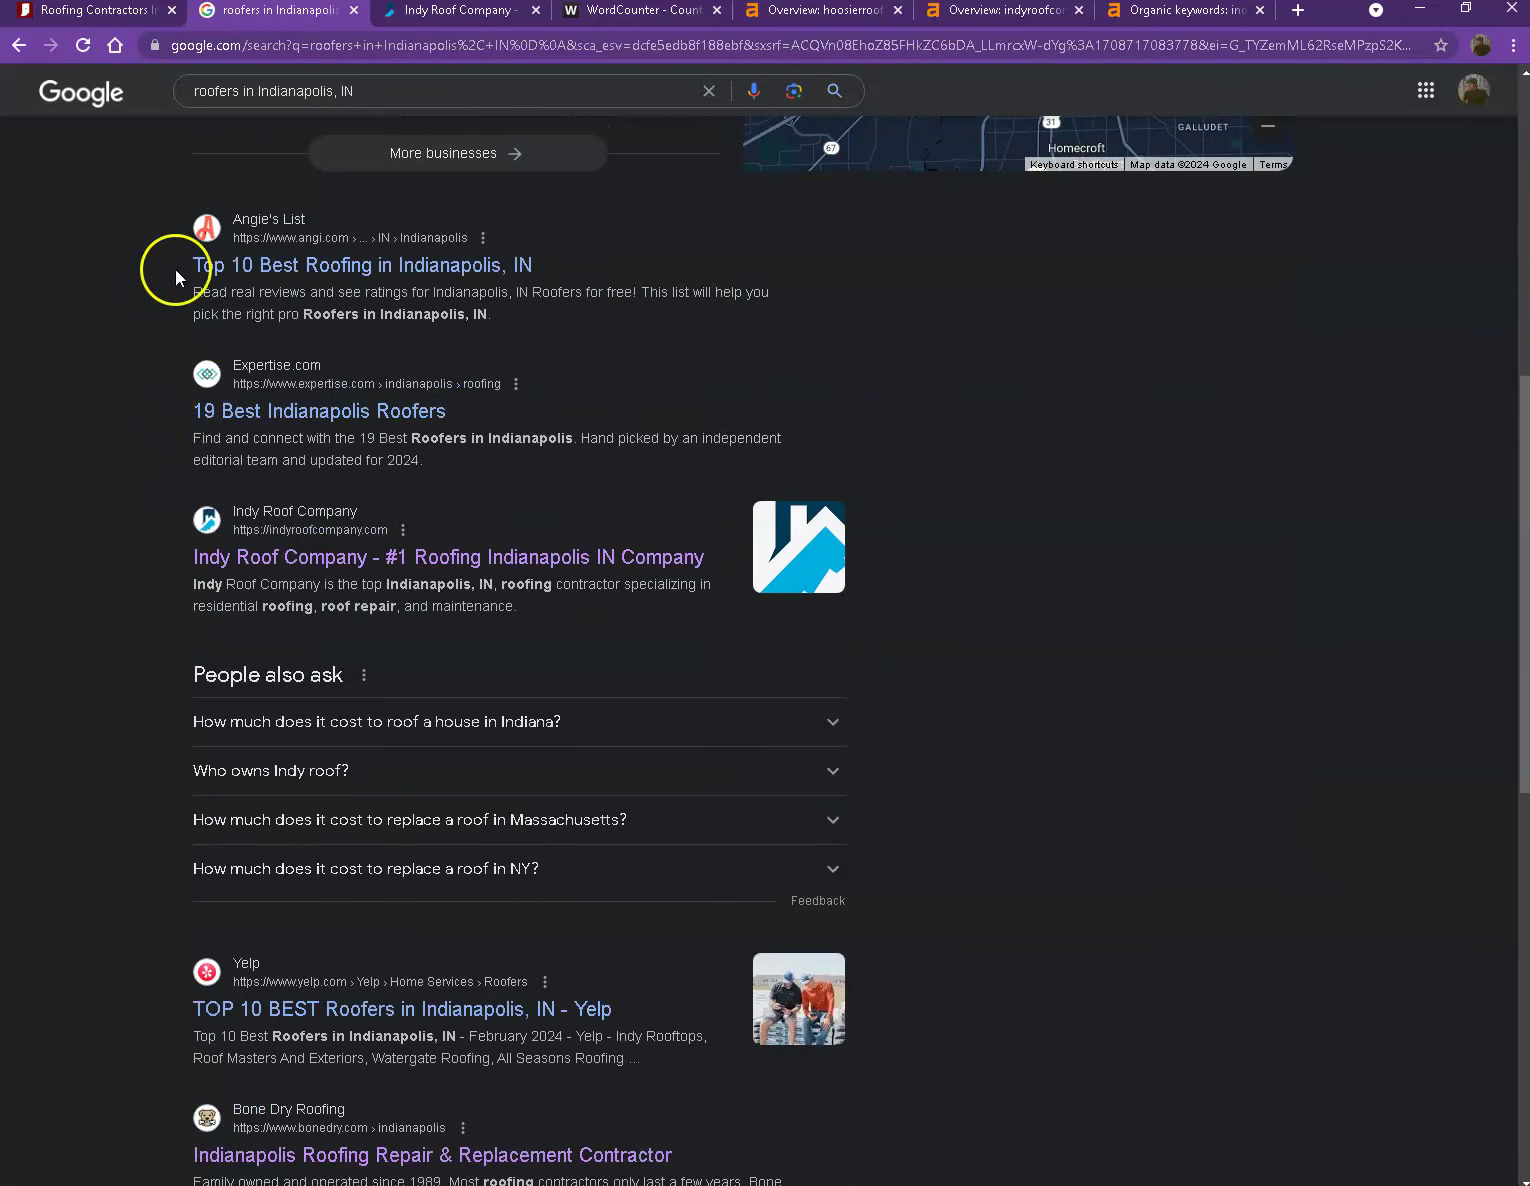
scroll(89, 496, down, 3)
scroll(110, 505, down, 3)
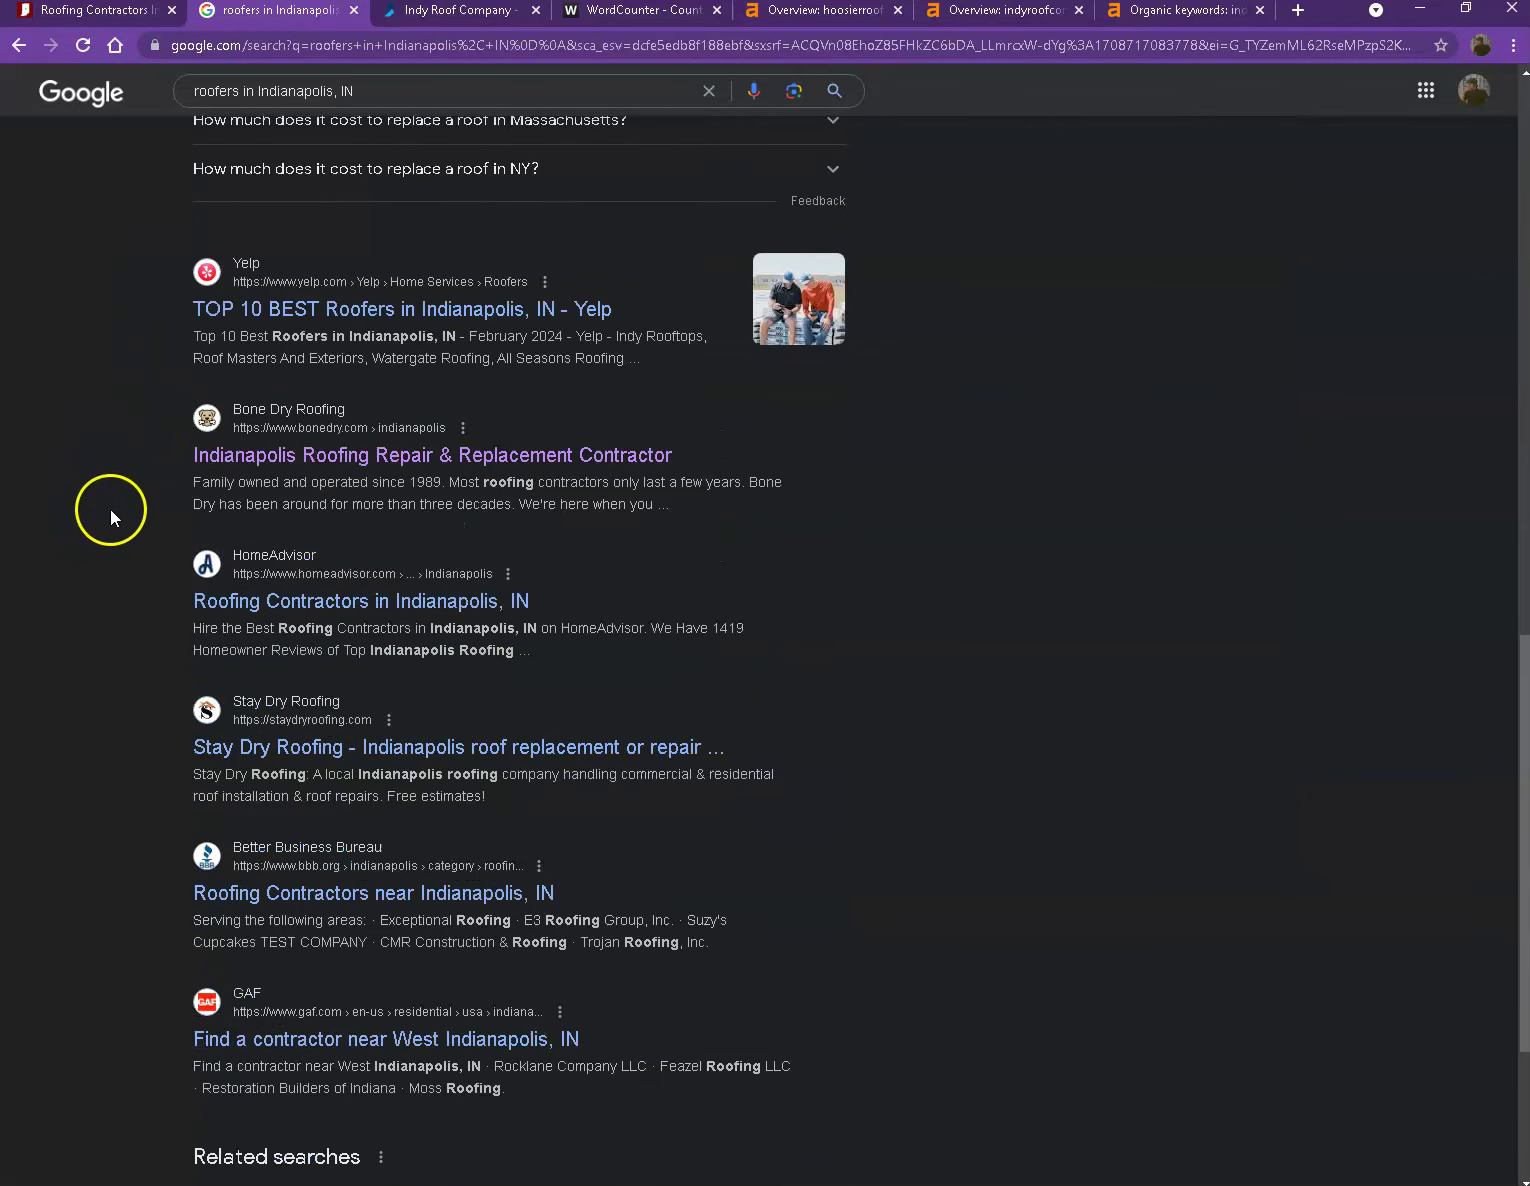
scroll(110, 508, down, 1)
scroll(137, 517, down, 3)
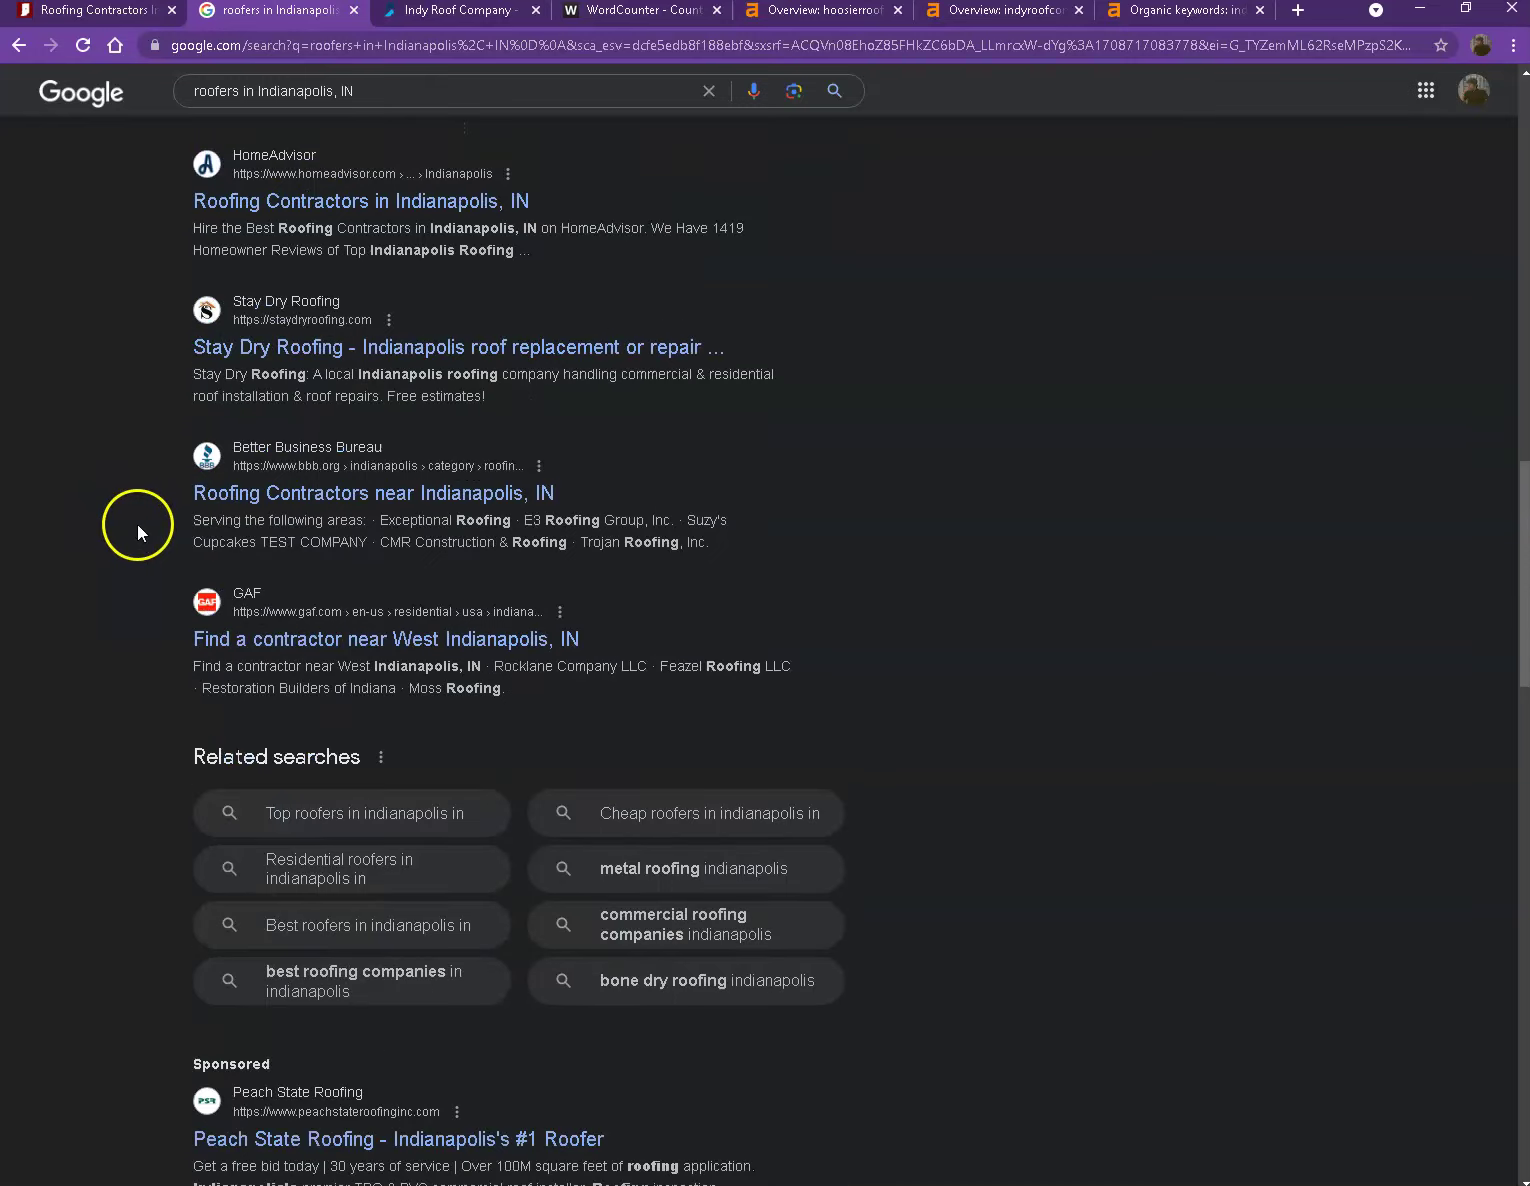
scroll(139, 522, down, 1)
scroll(140, 521, down, 2)
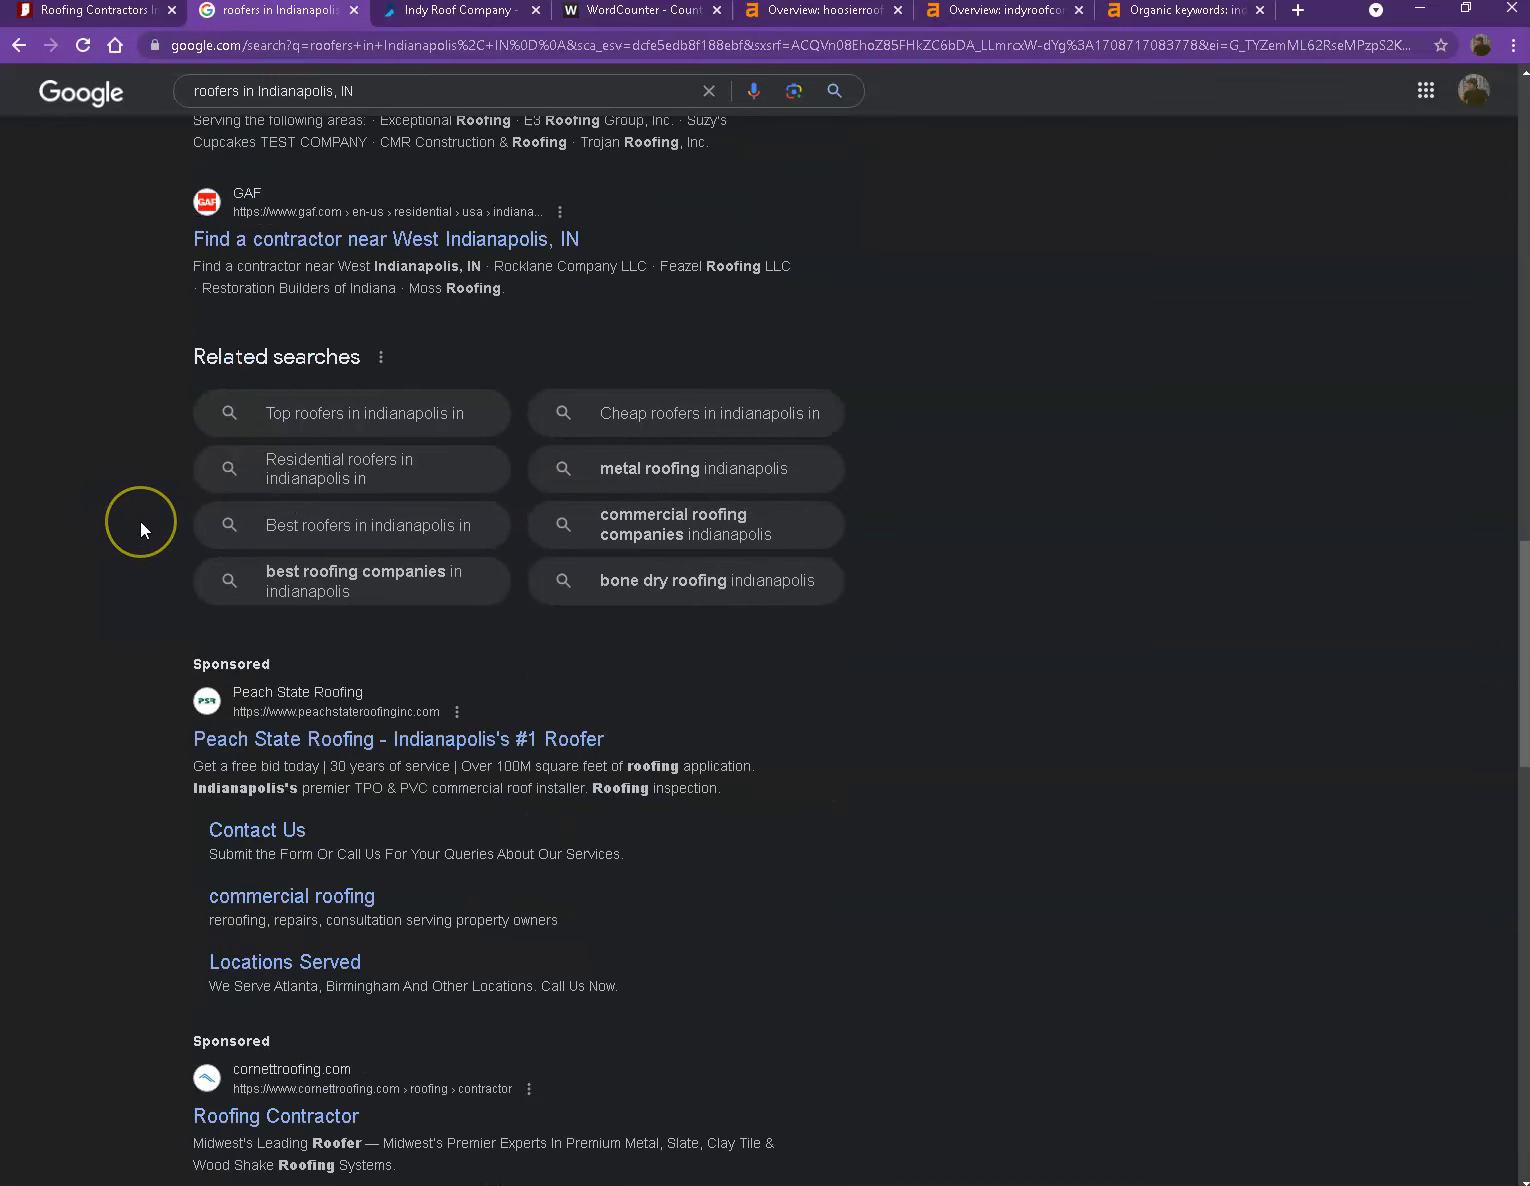
scroll(144, 511, down, 2)
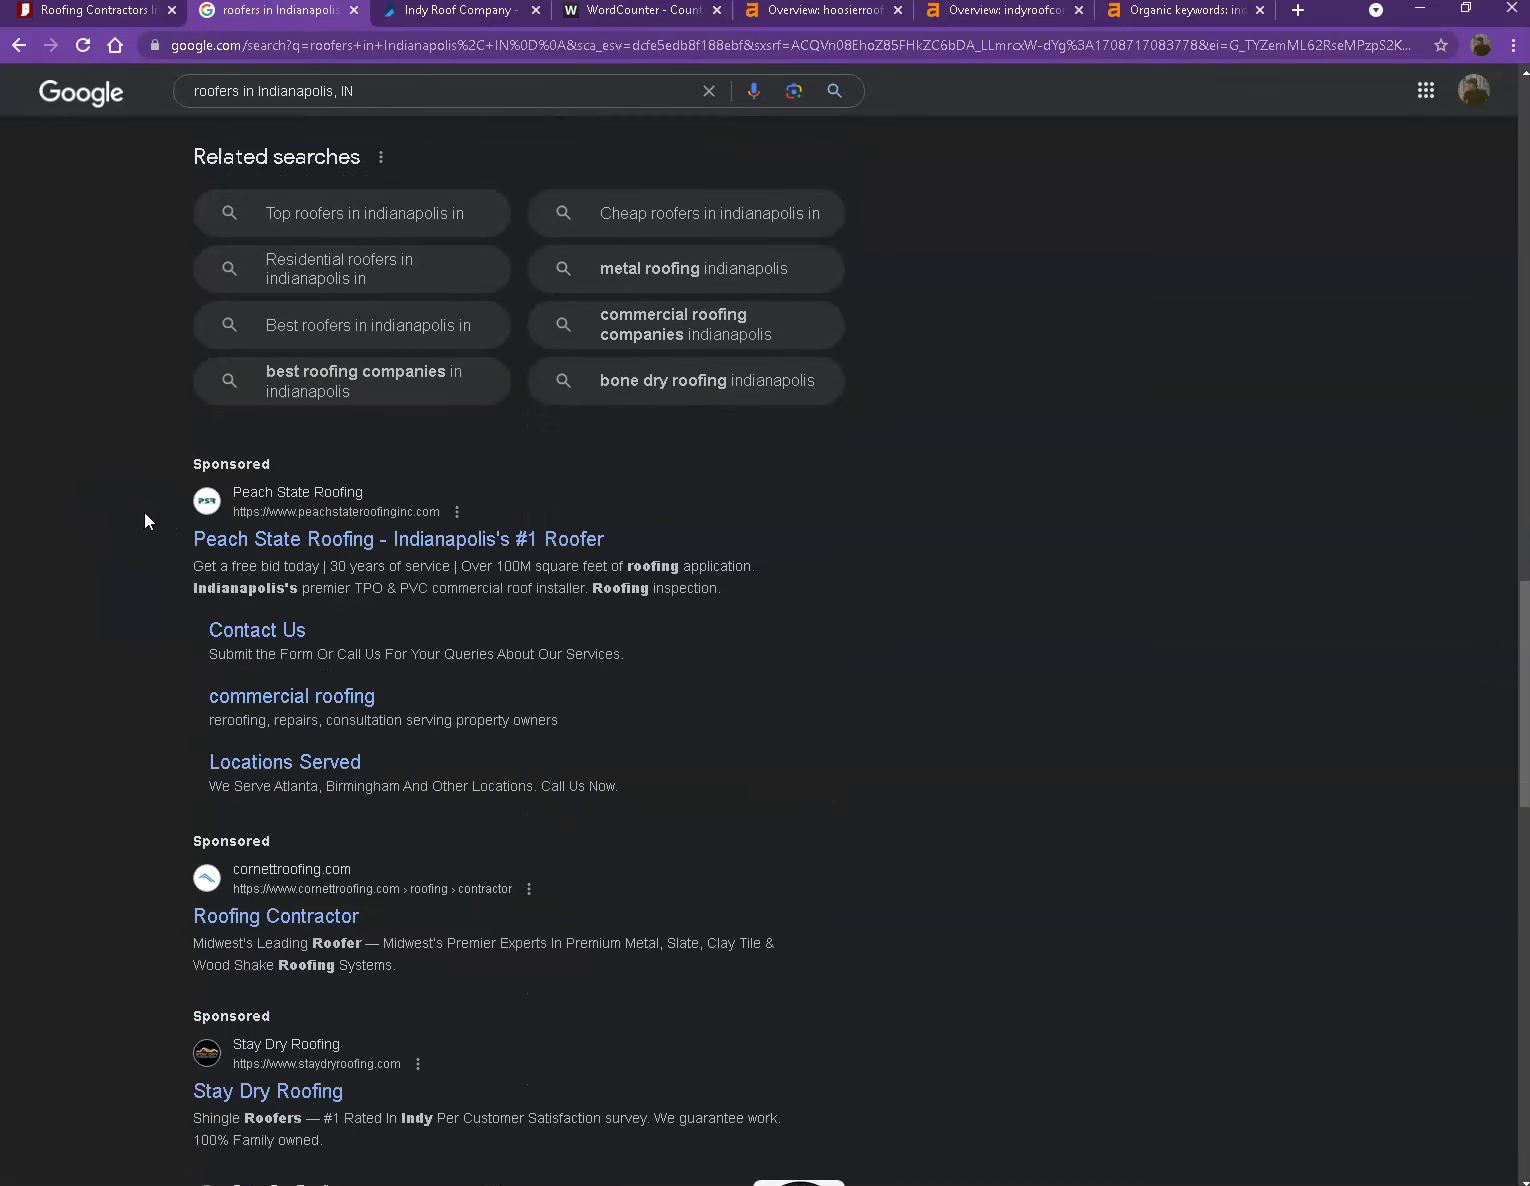
scroll(155, 512, up, 1)
click(163, 511)
scroll(163, 512, up, 4)
scroll(163, 512, up, 3)
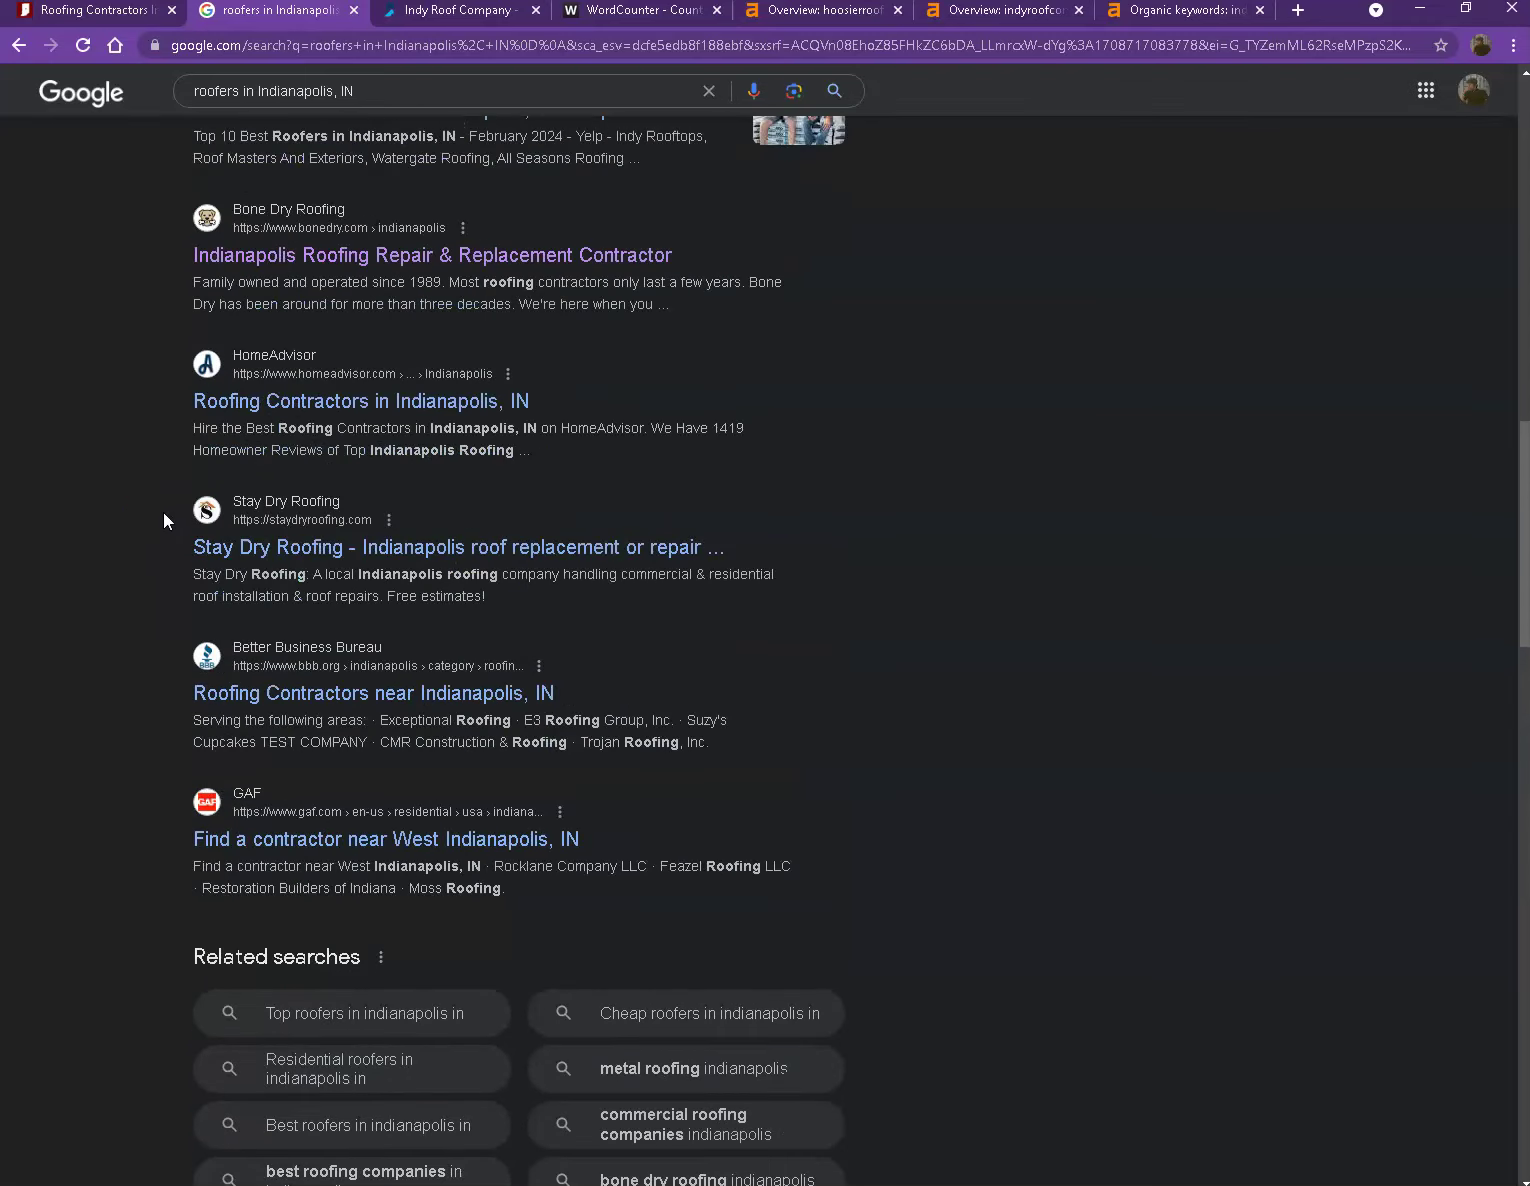
scroll(162, 512, up, 4)
scroll(186, 509, up, 2)
scroll(246, 506, up, 2)
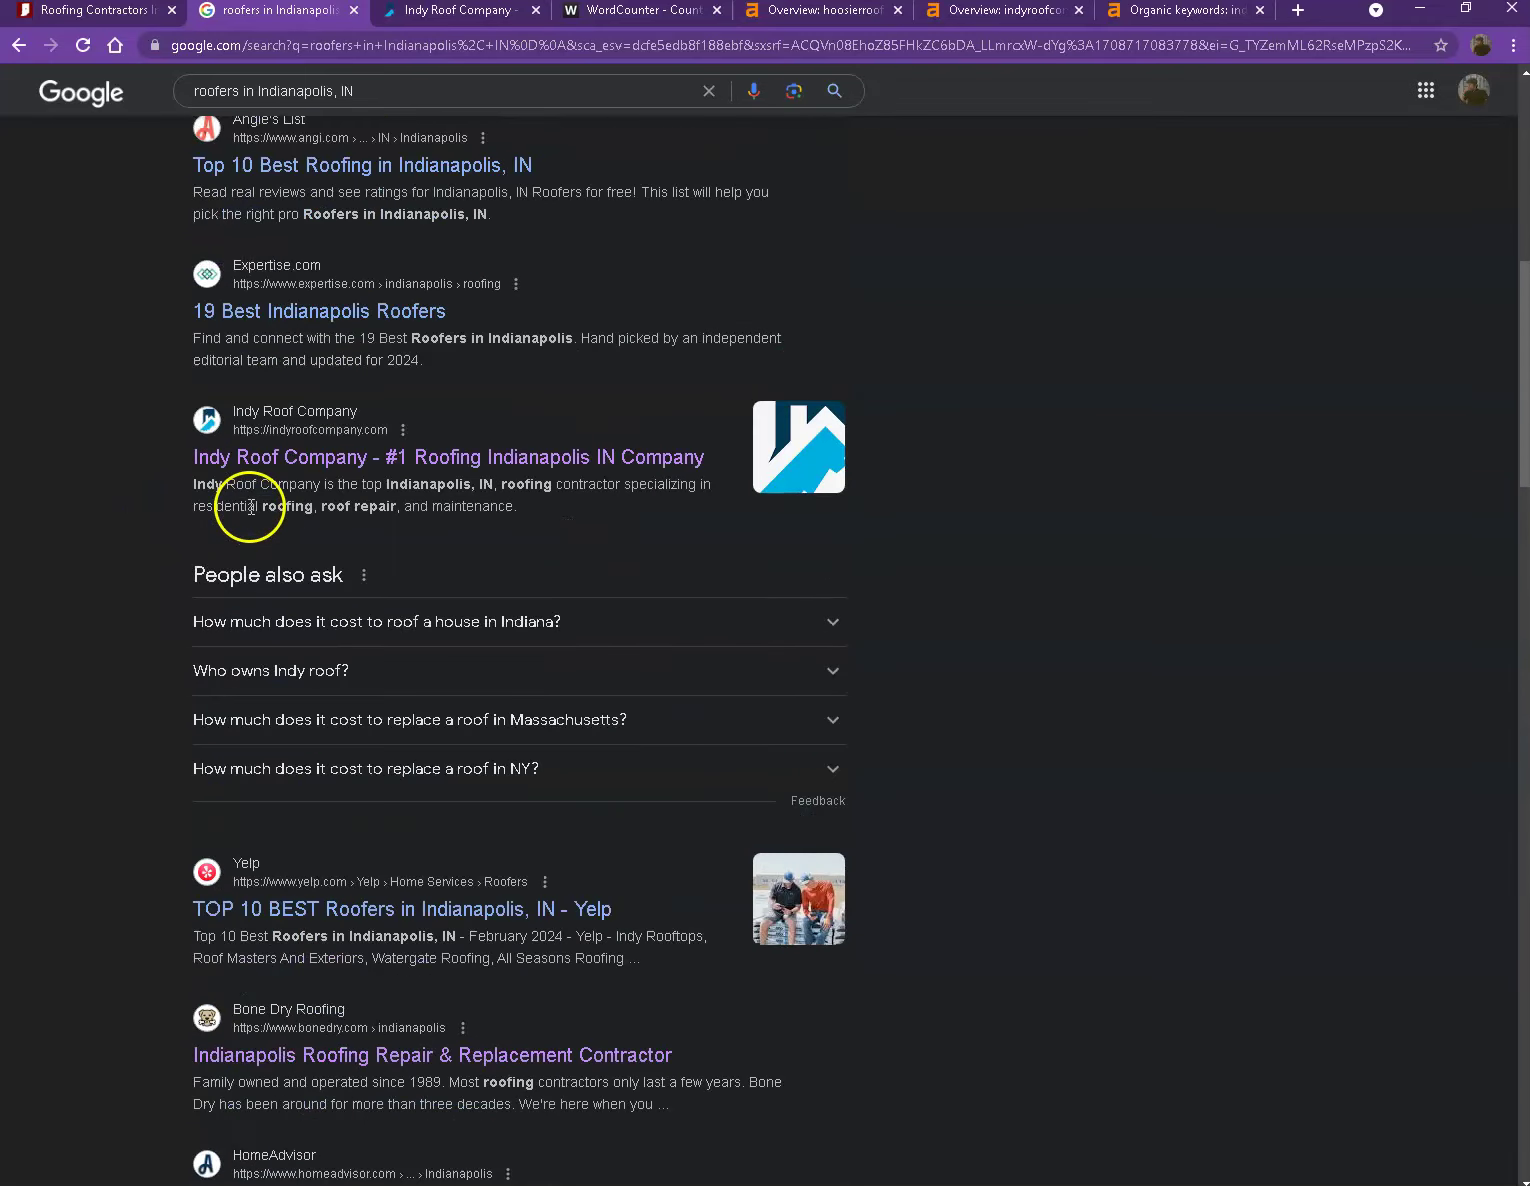
scroll(247, 513, up, 1)
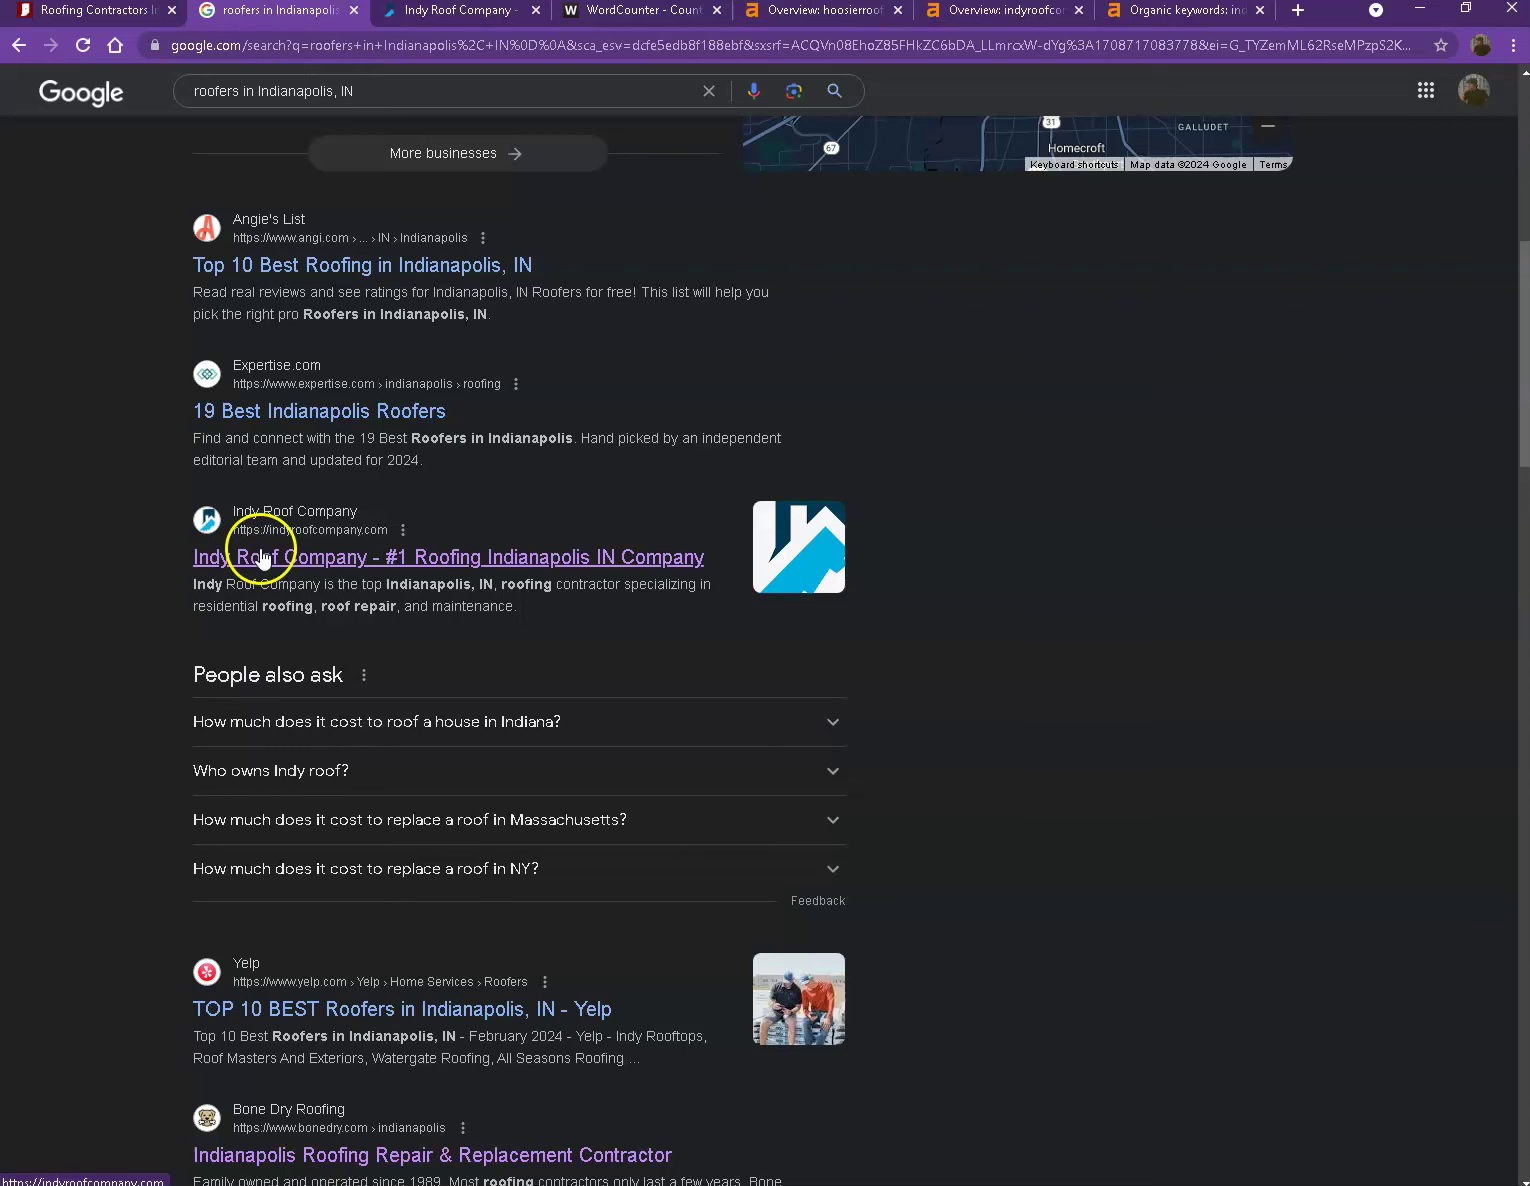
- Bring up the Indy Roof Company homepage to review its hero and intro text
click(449, 14)
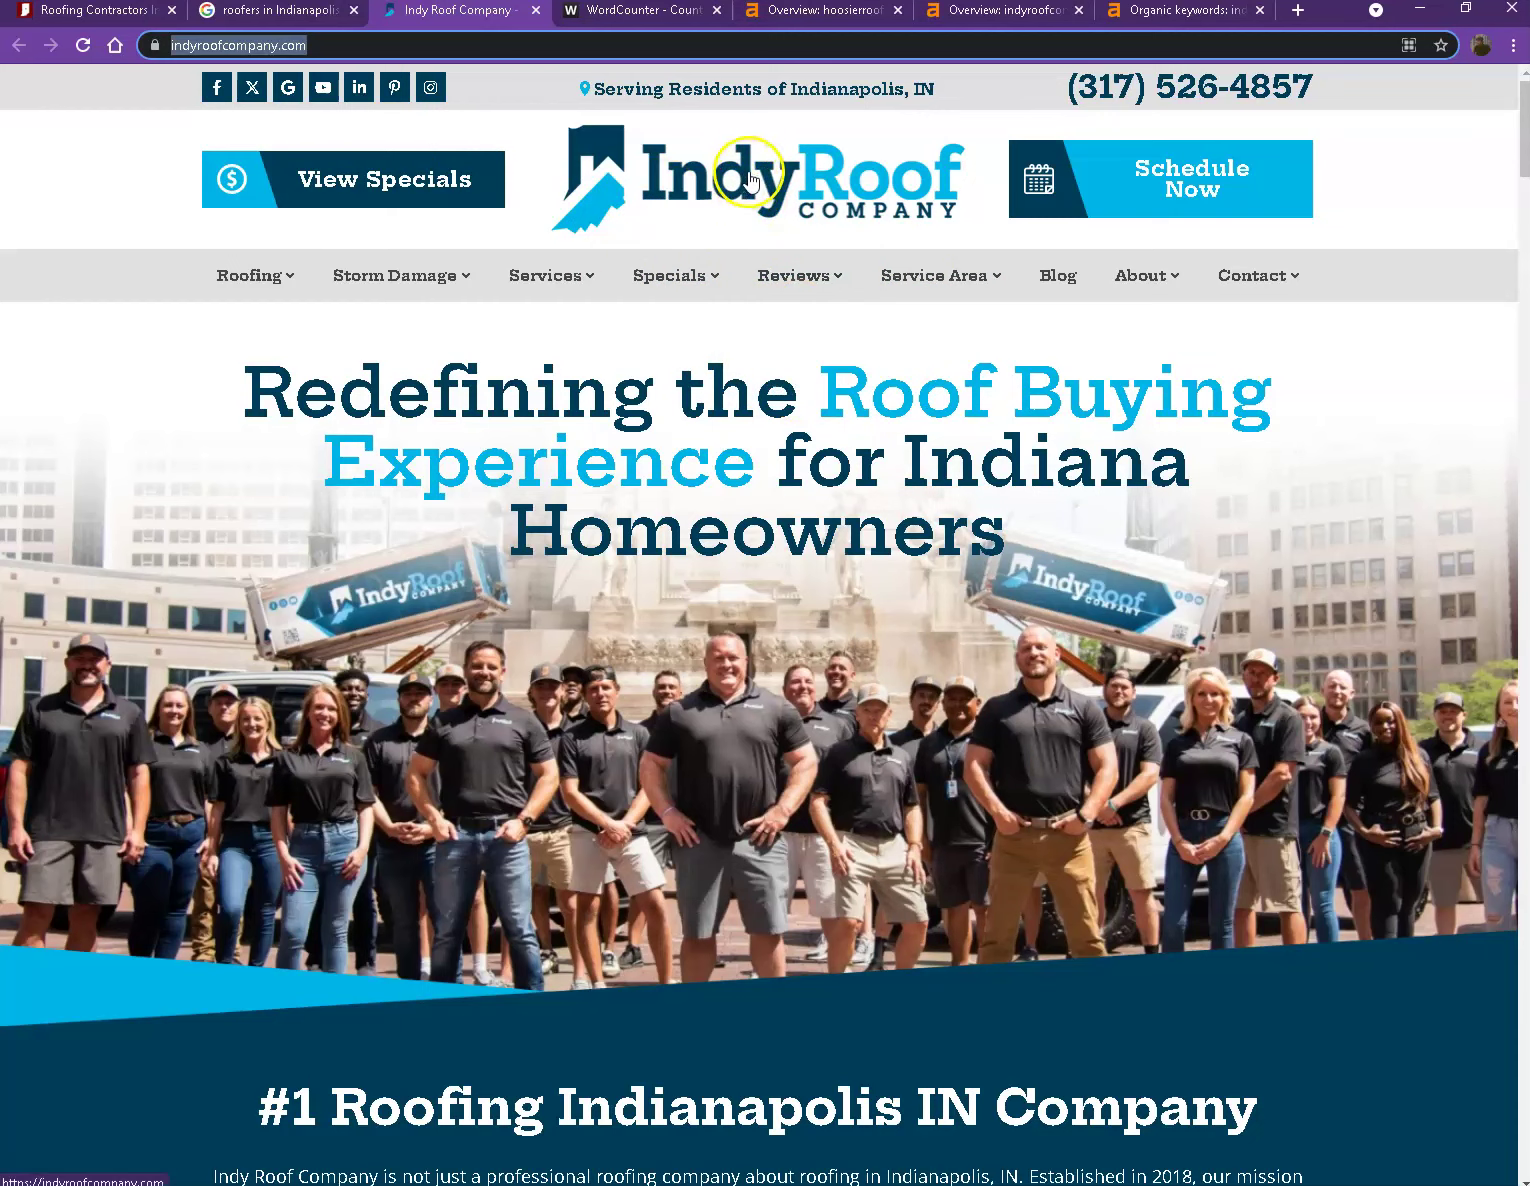
scroll(1244, 418, down, 3)
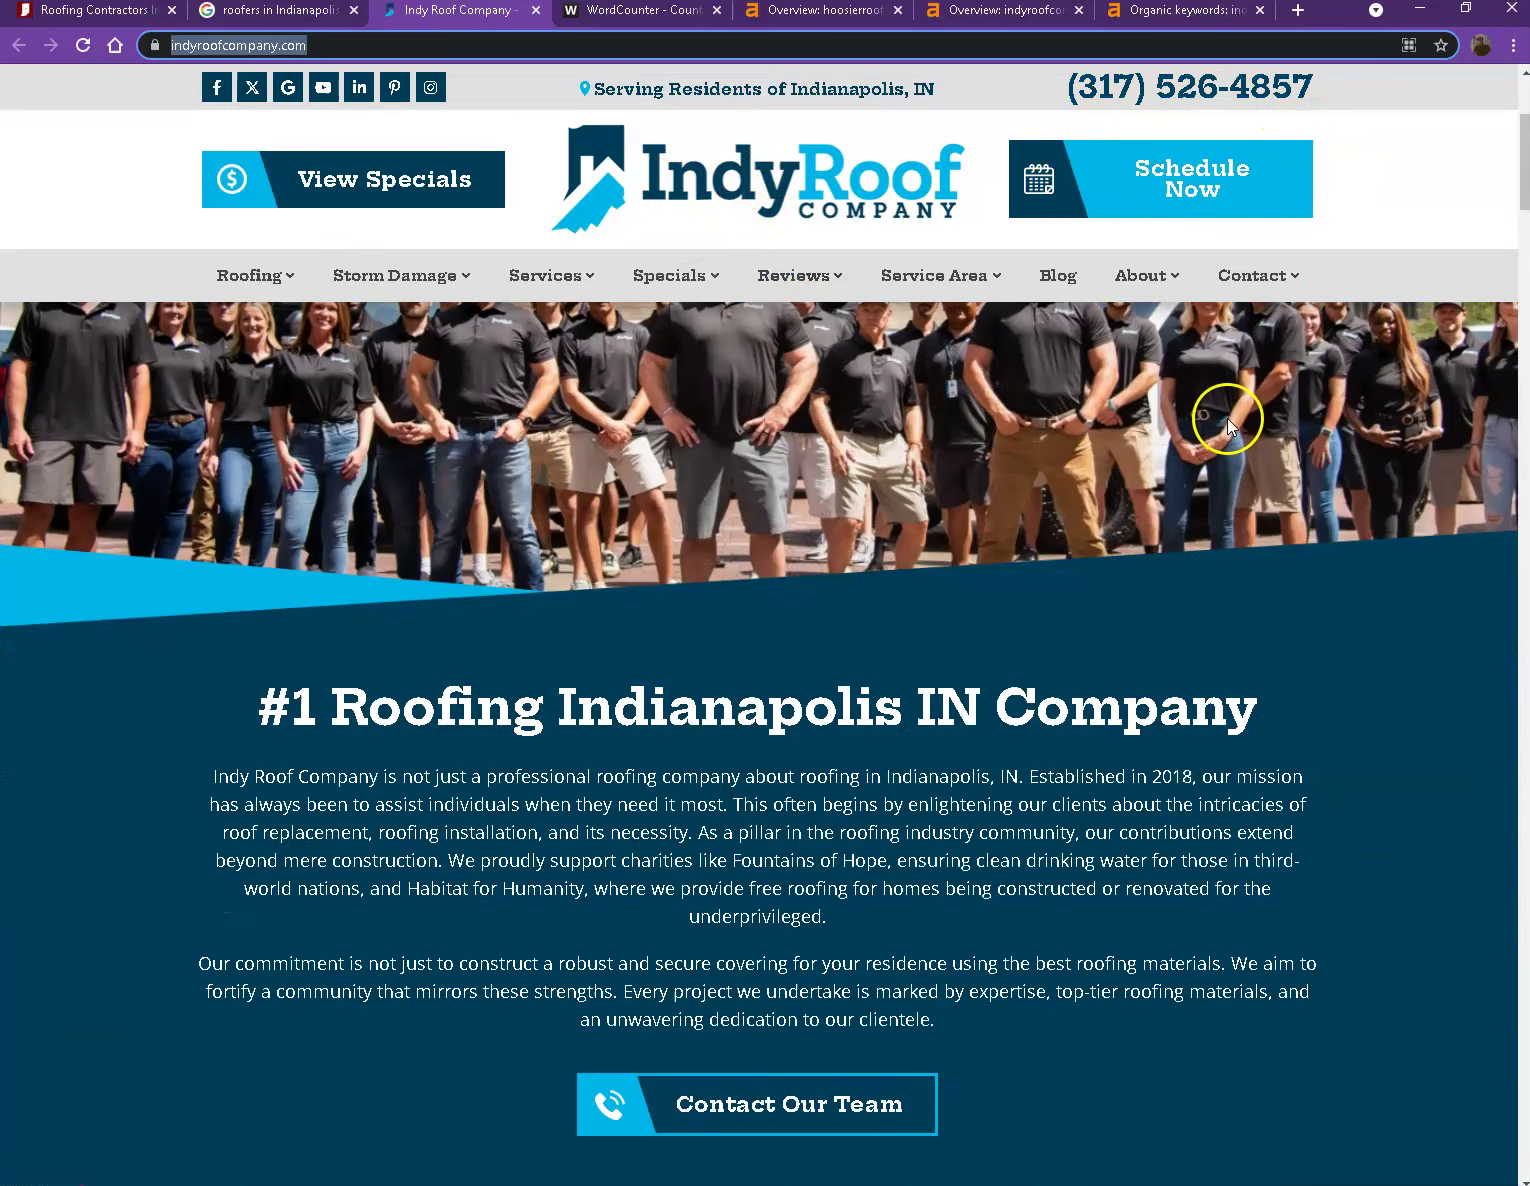
scroll(1227, 421, down, 3)
scroll(1227, 421, down, 4)
scroll(1228, 421, down, 5)
scroll(1228, 421, down, 2)
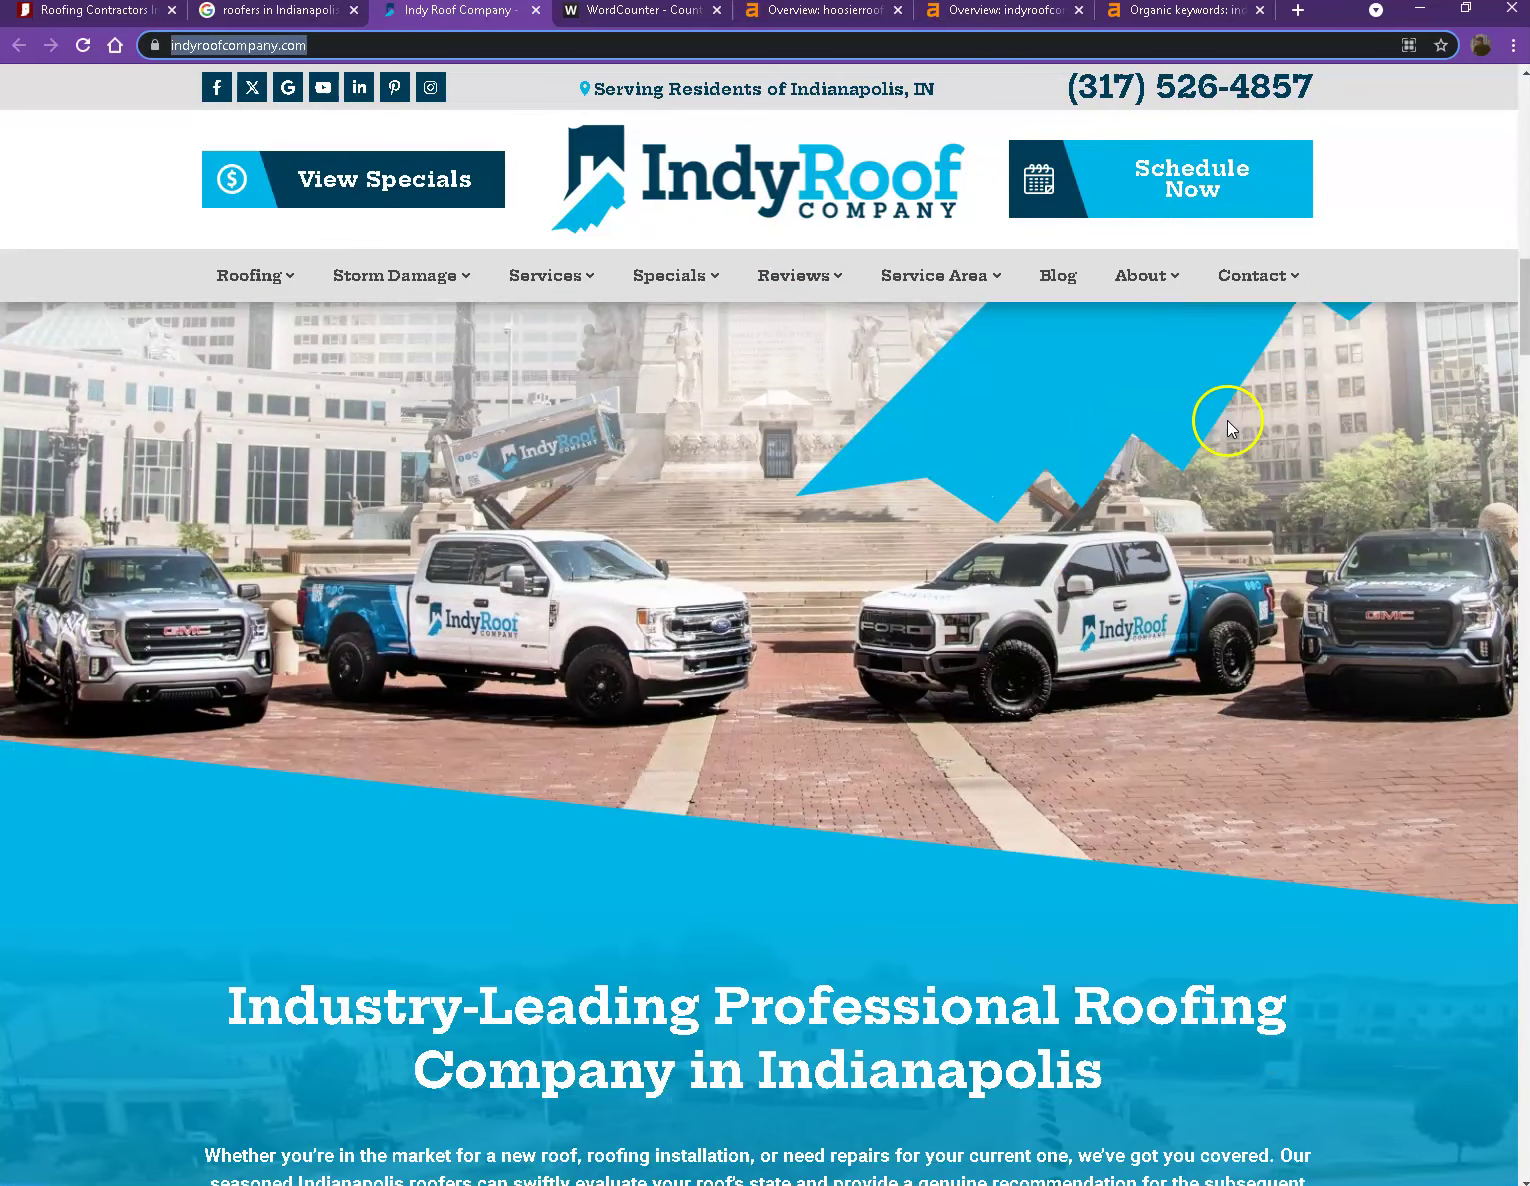
scroll(1228, 420, down, 2)
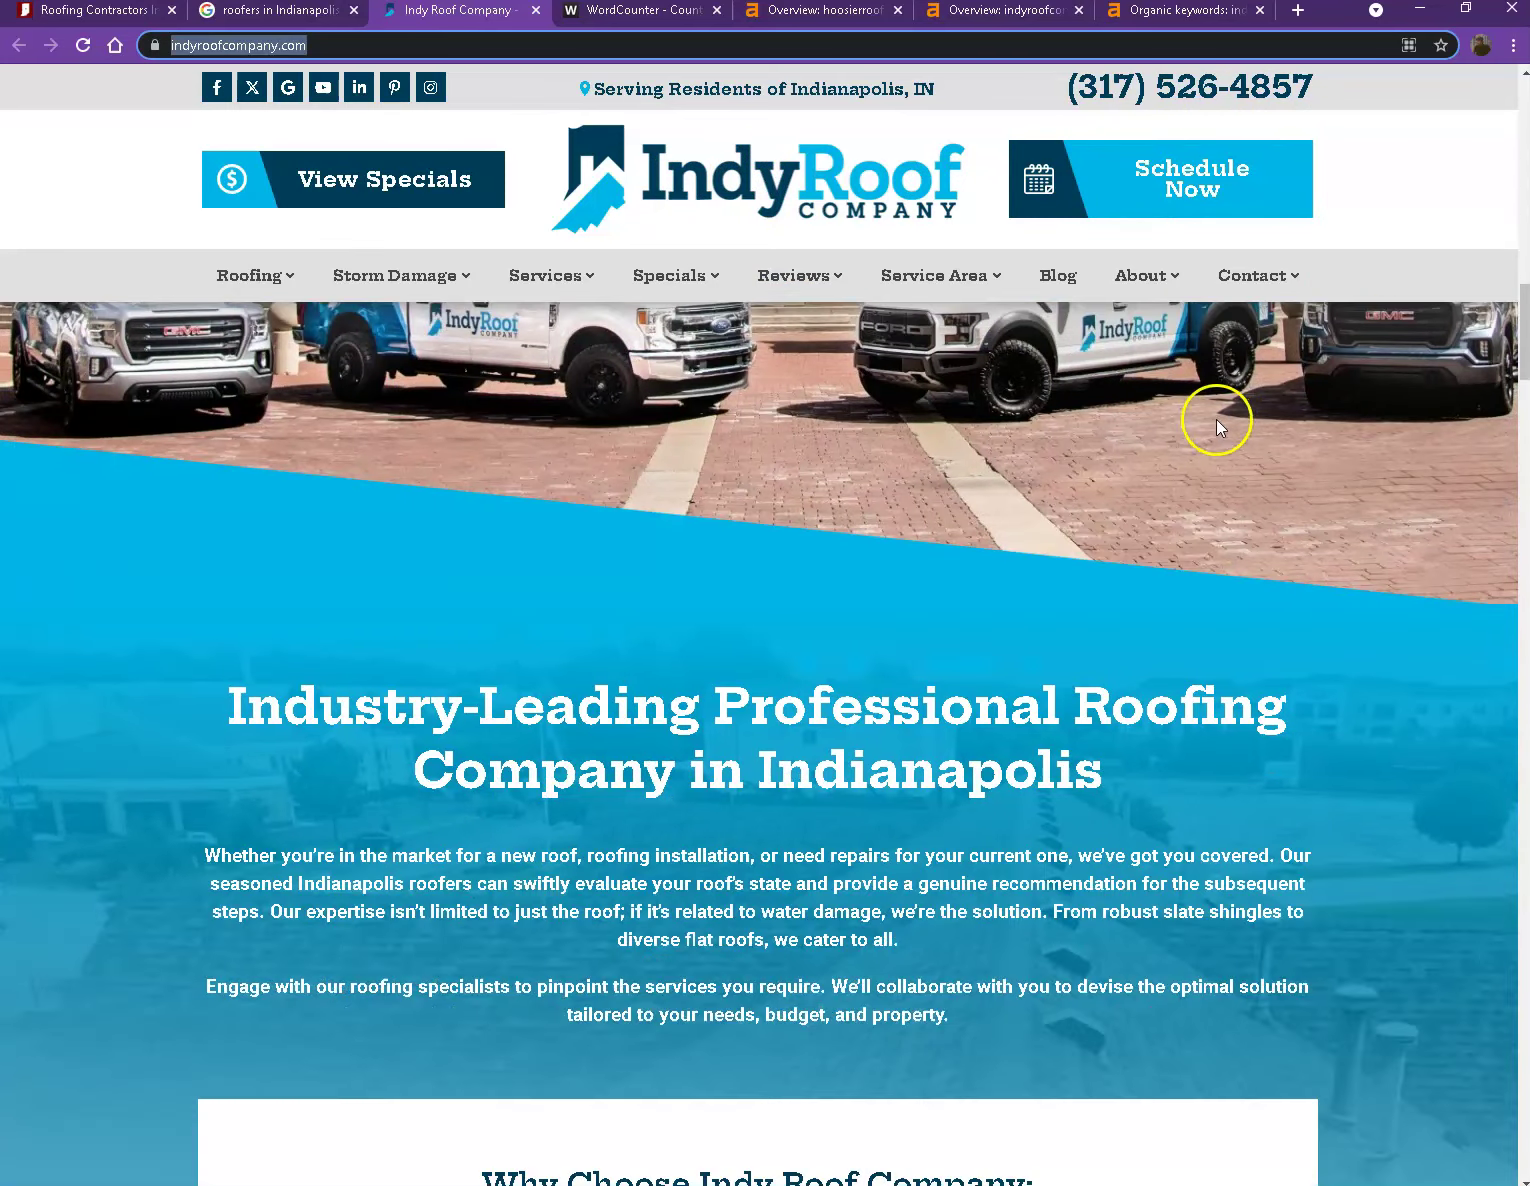
- Review hoosierroof.com's Ahrefs overview: DR 9, 912 backlinks, 96 referring domains, 600 keywords
click(829, 17)
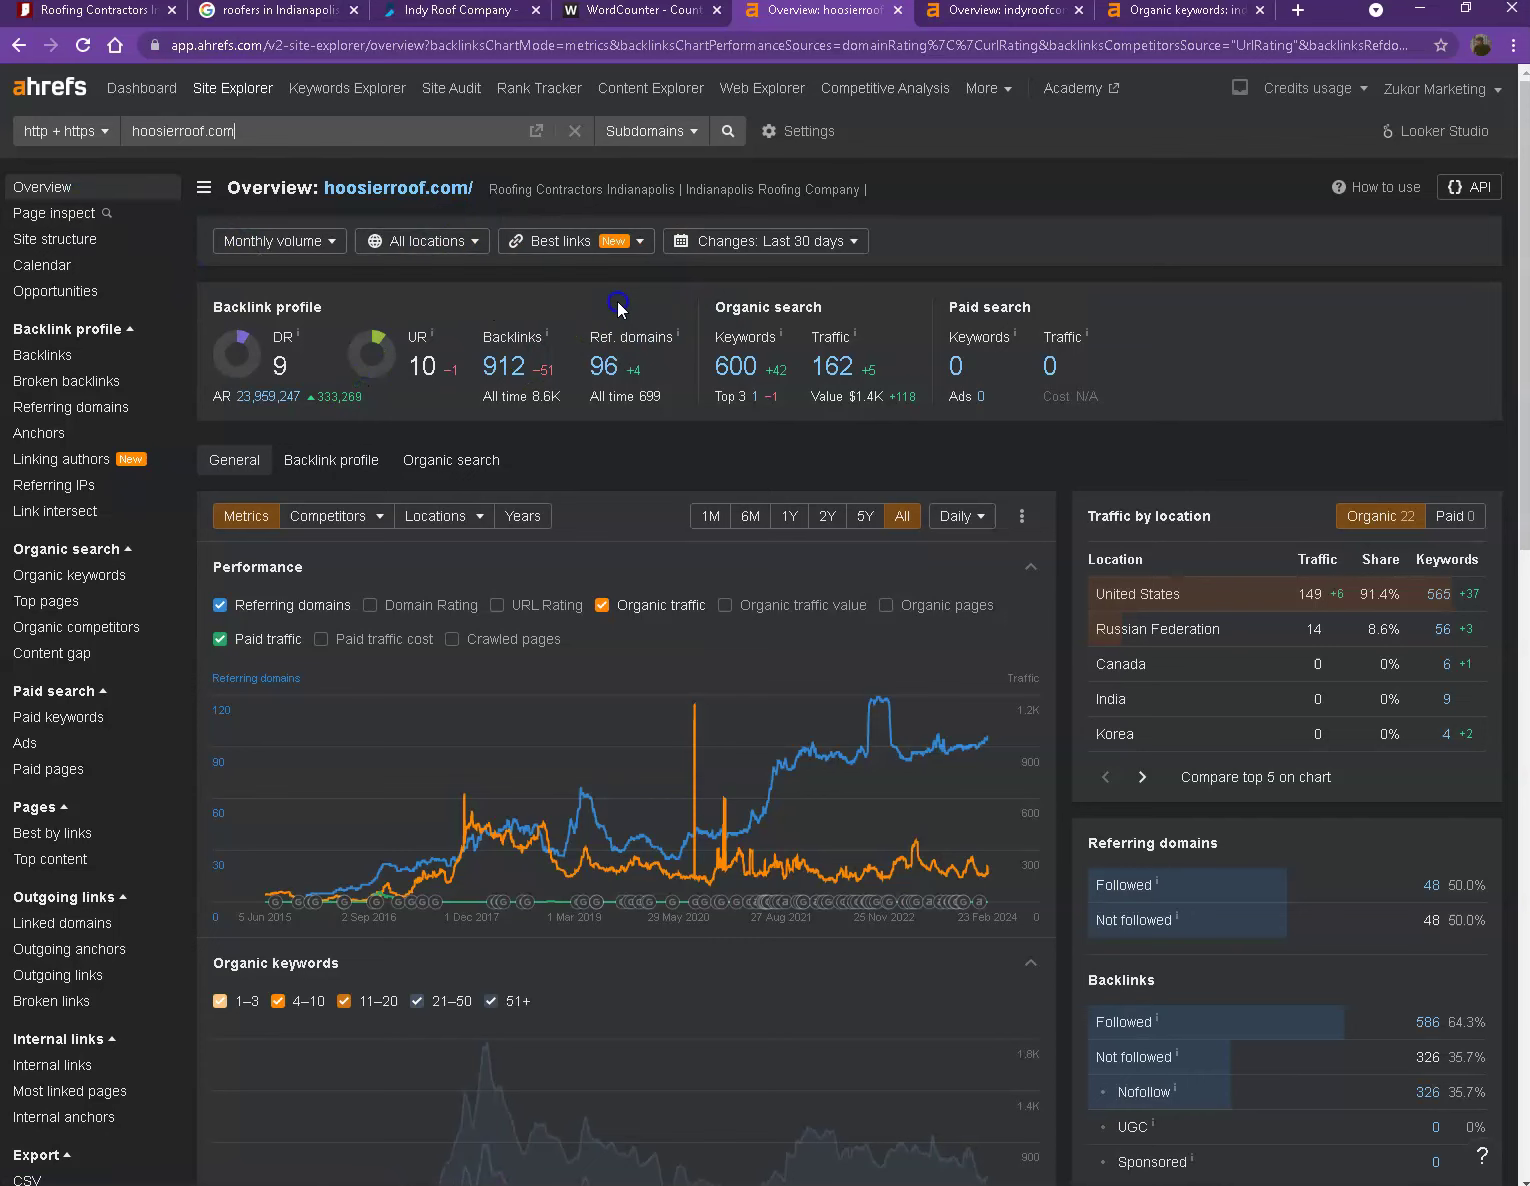
click(411, 319)
click(216, 410)
click(330, 378)
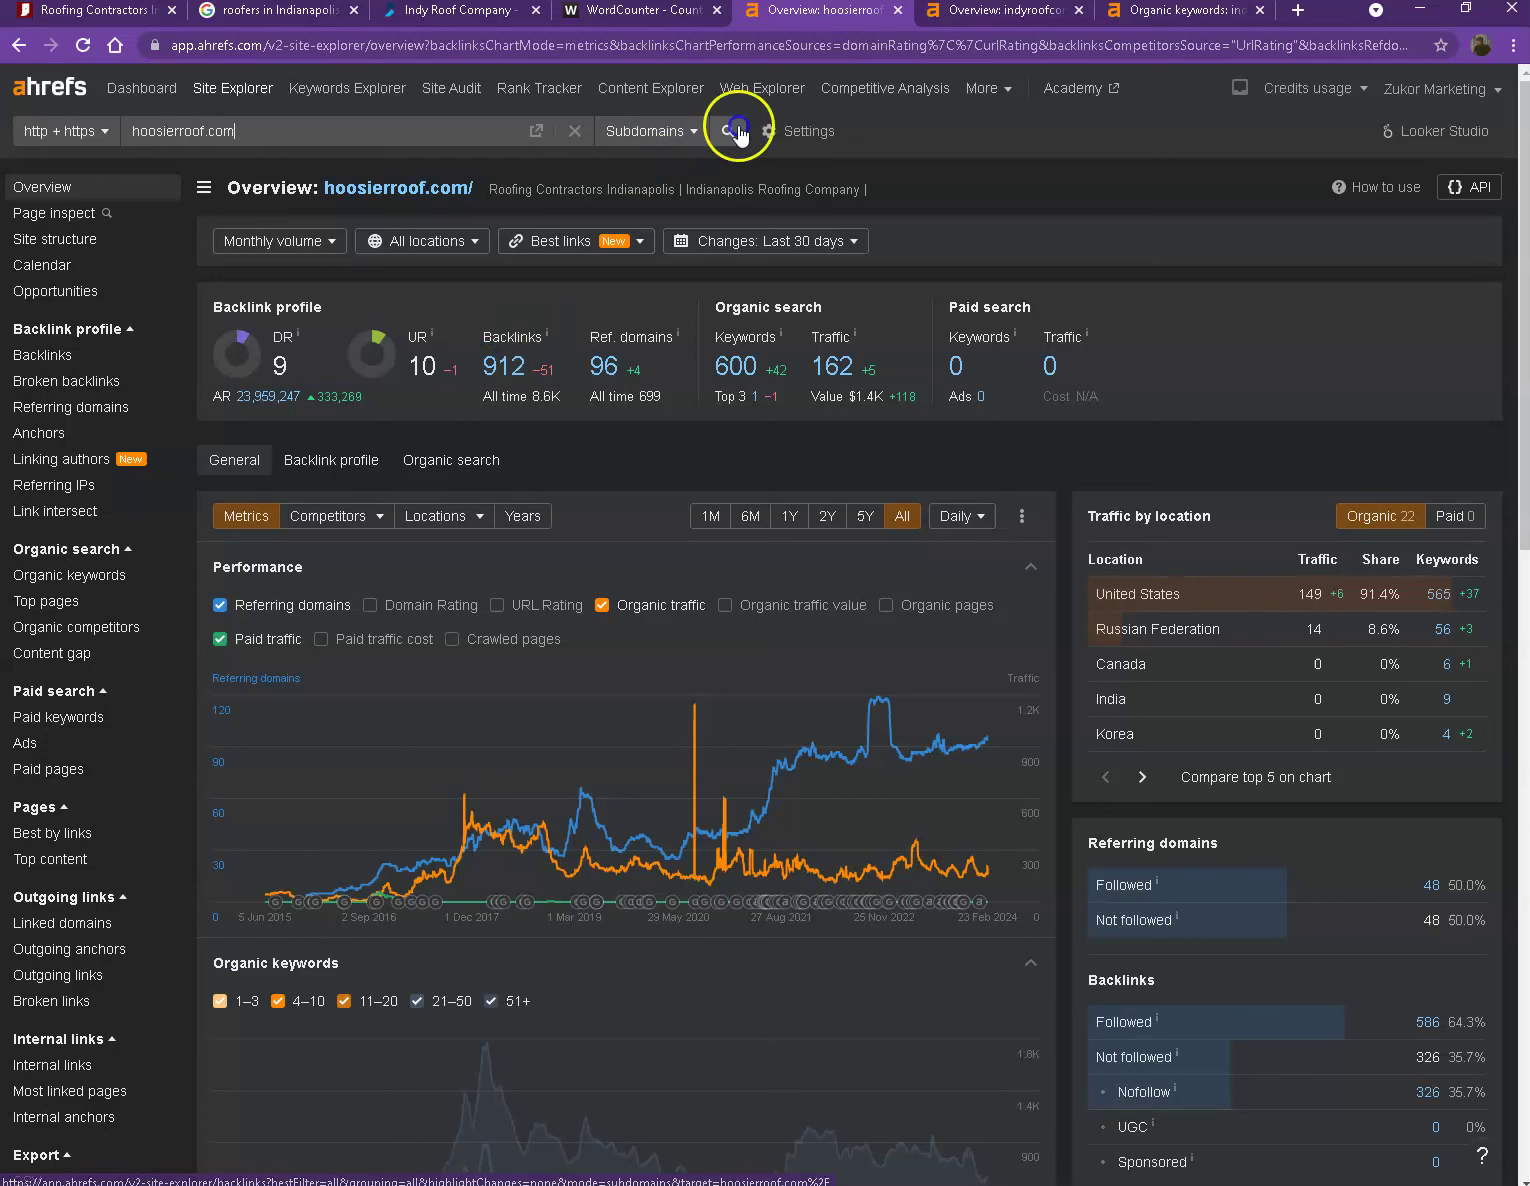
- Compare the hoosierroof.com and indyroofcompany.com Ahrefs overviews, ending on indyroofcompany.com's DR 28
click(953, 24)
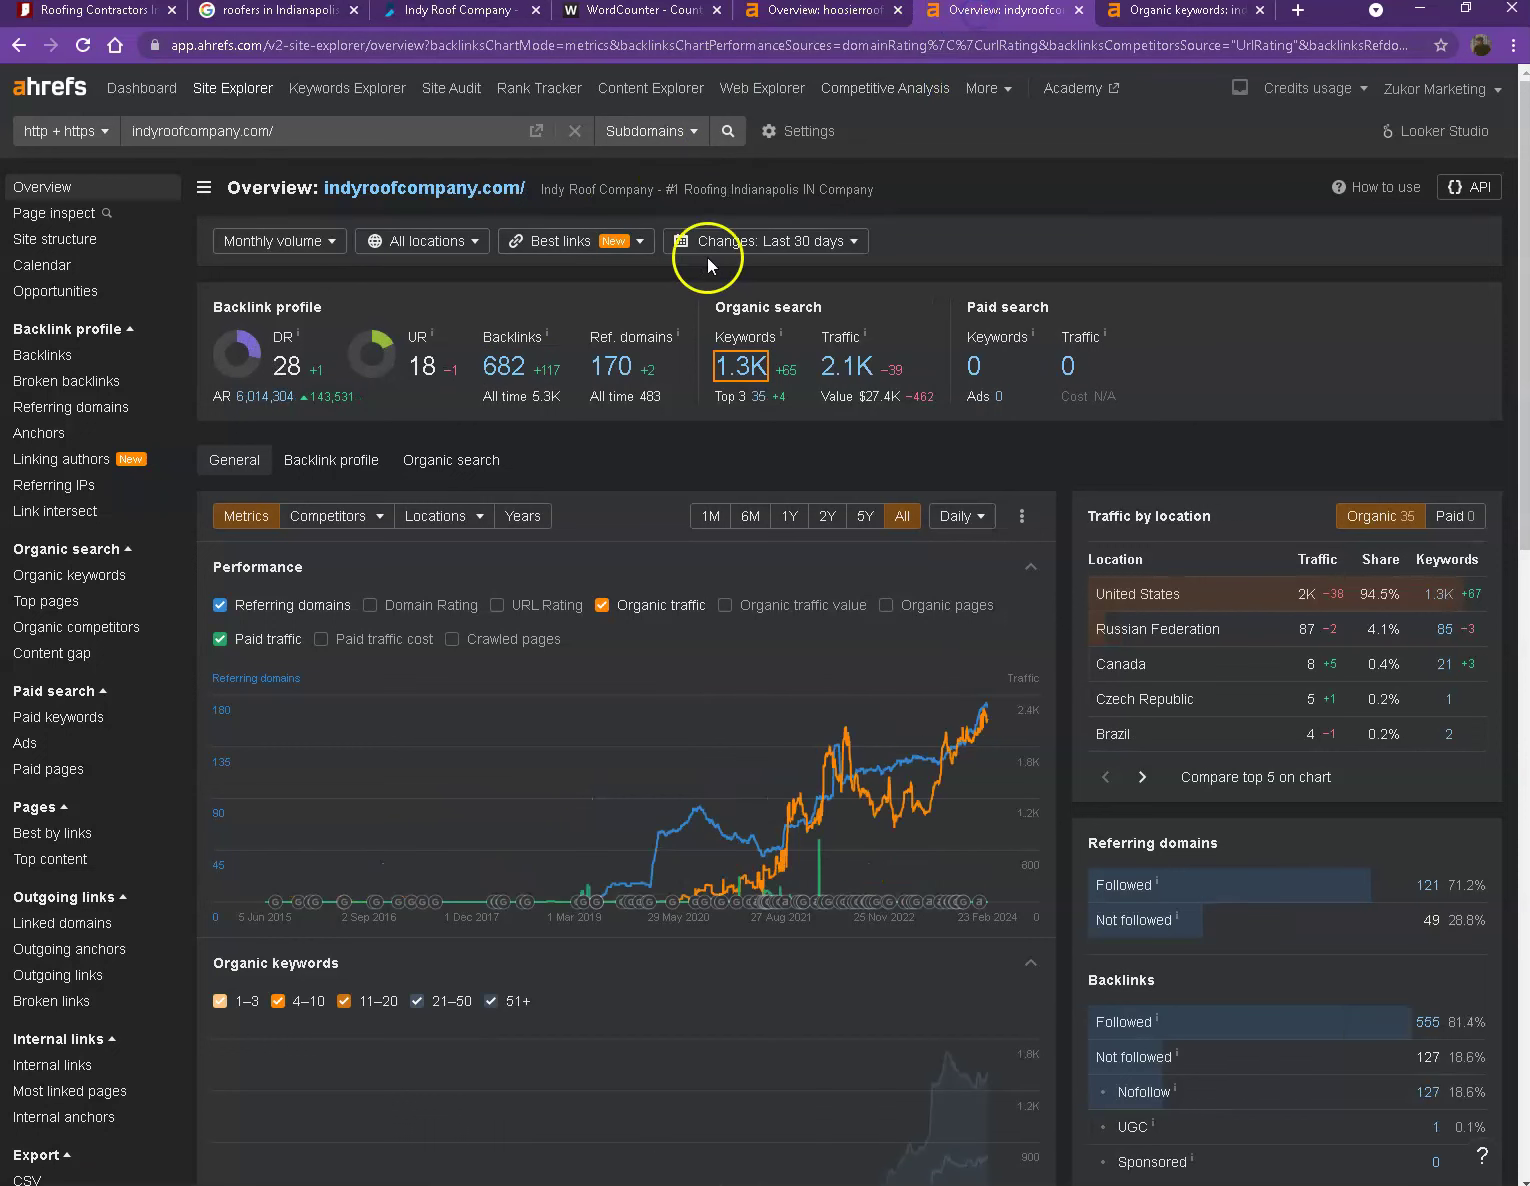
click(843, 17)
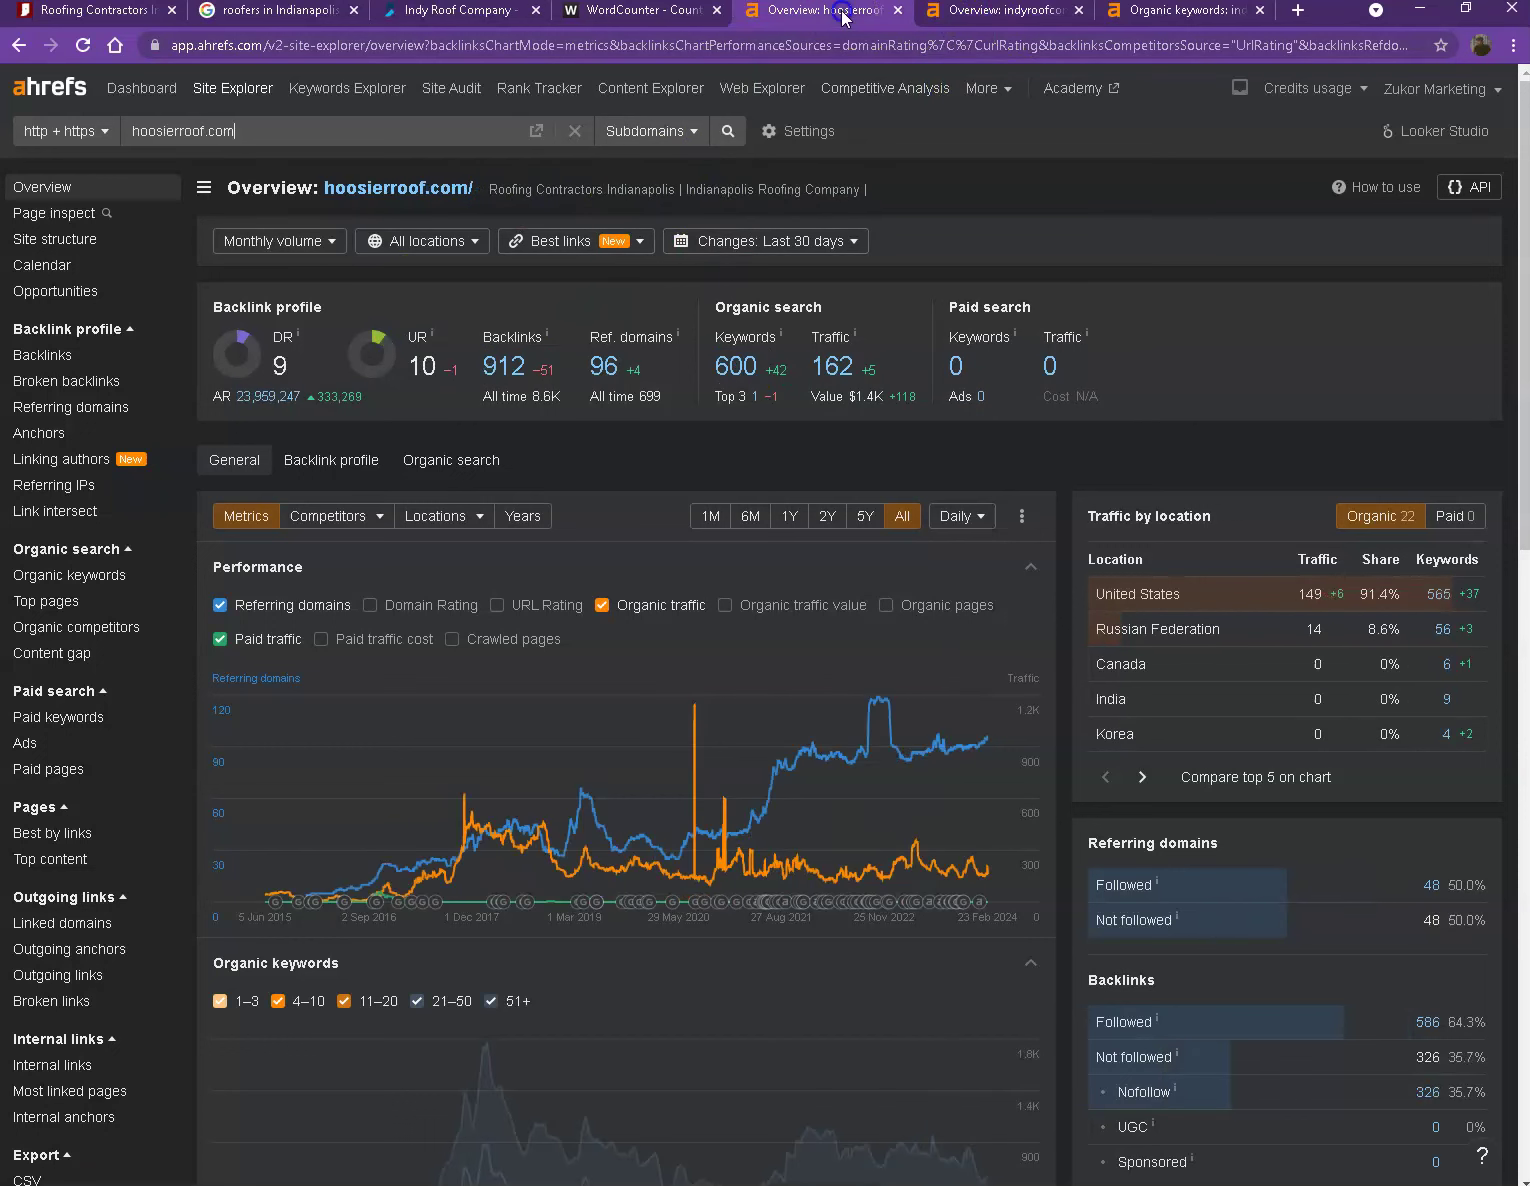
click(998, 18)
click(984, 225)
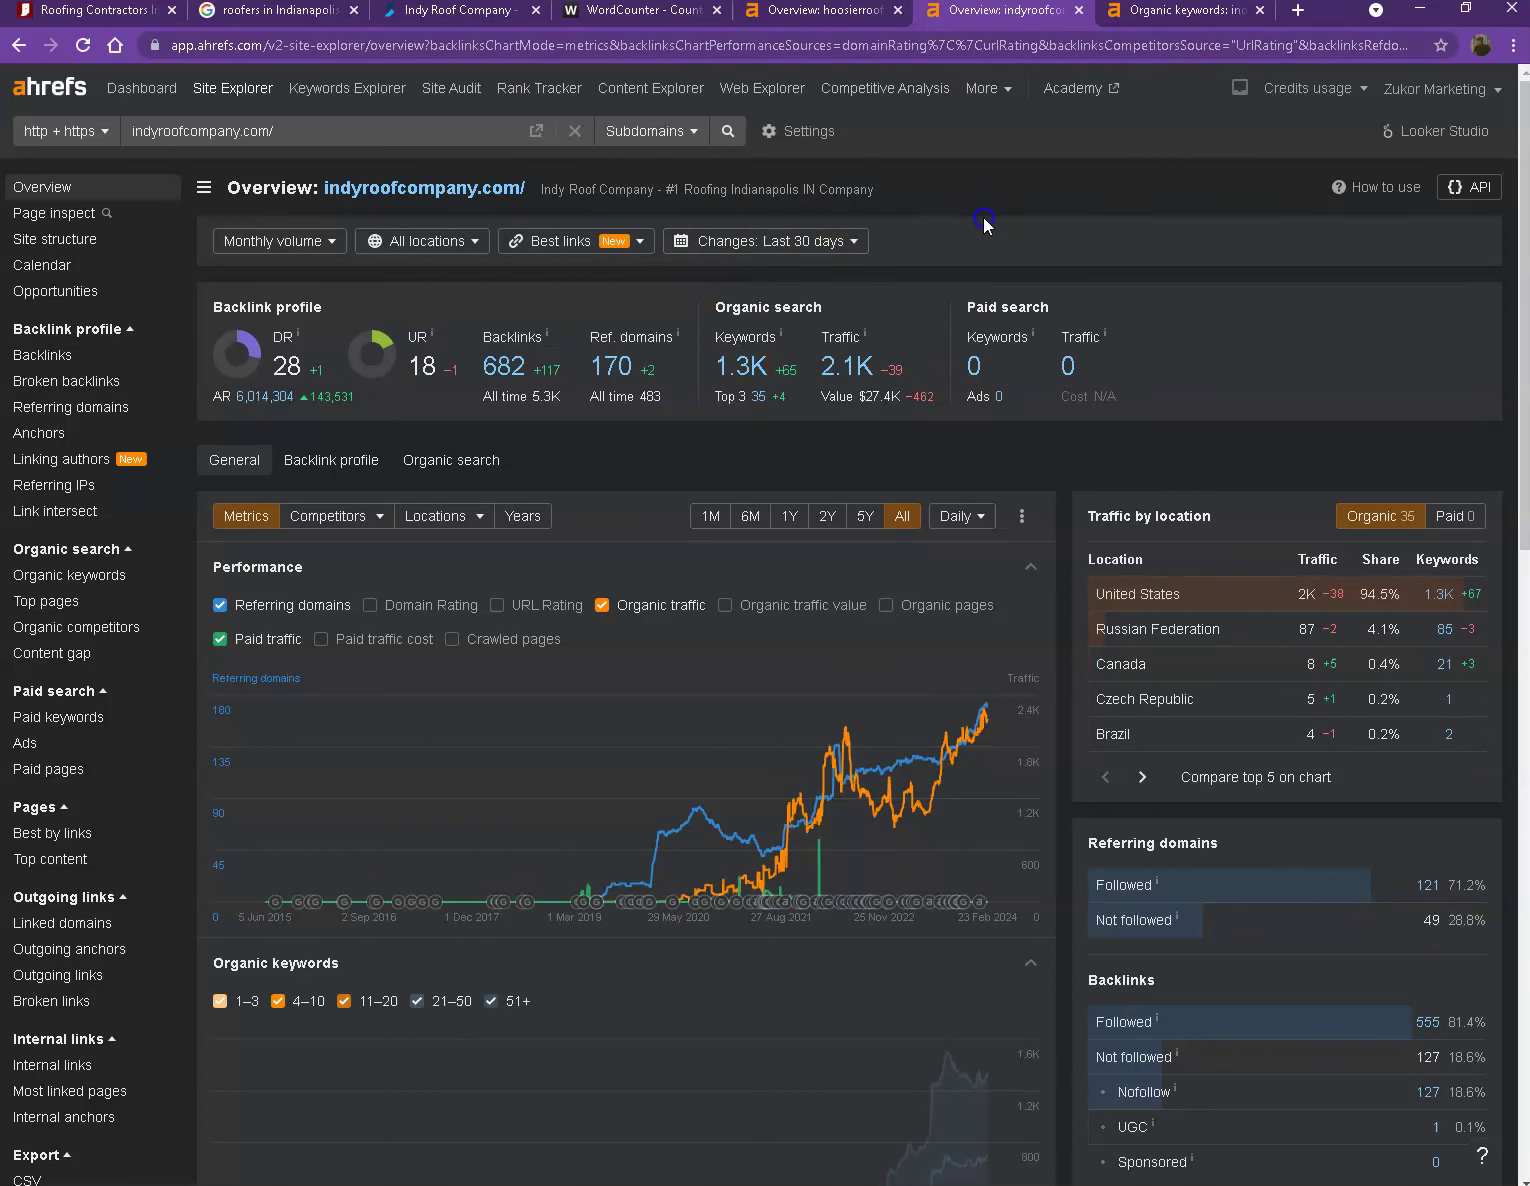
click(853, 17)
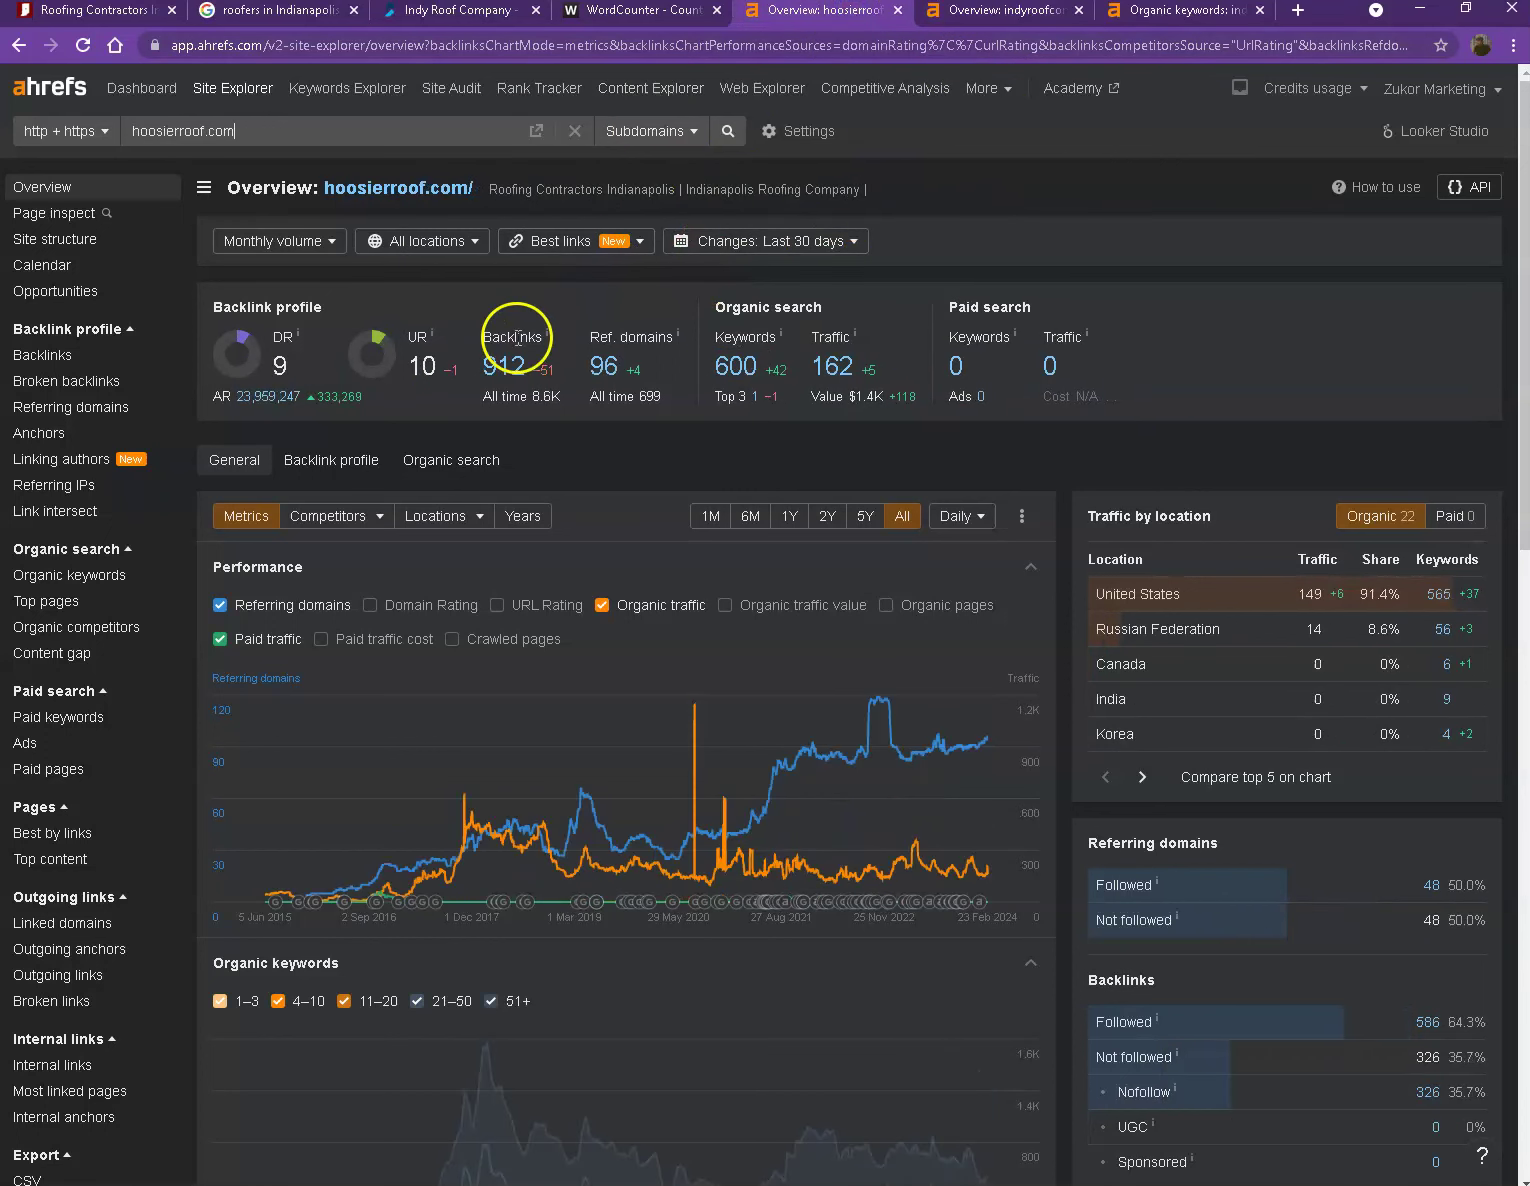
click(968, 14)
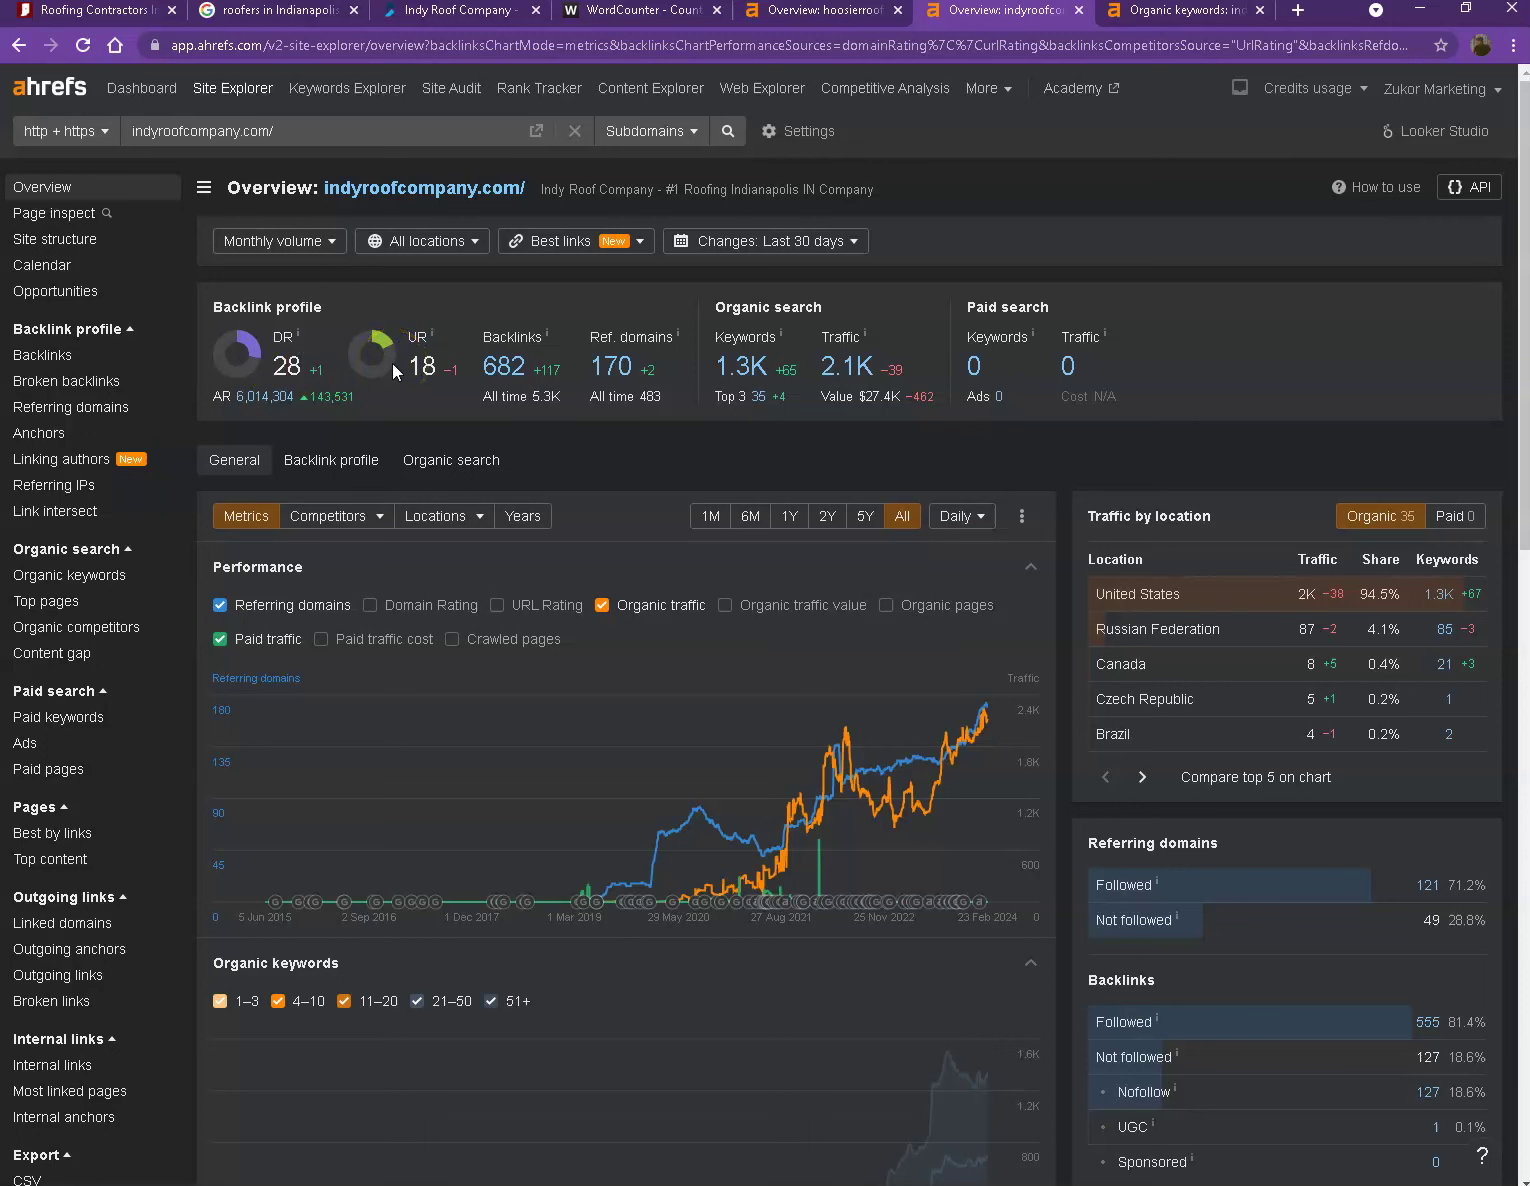
click(828, 21)
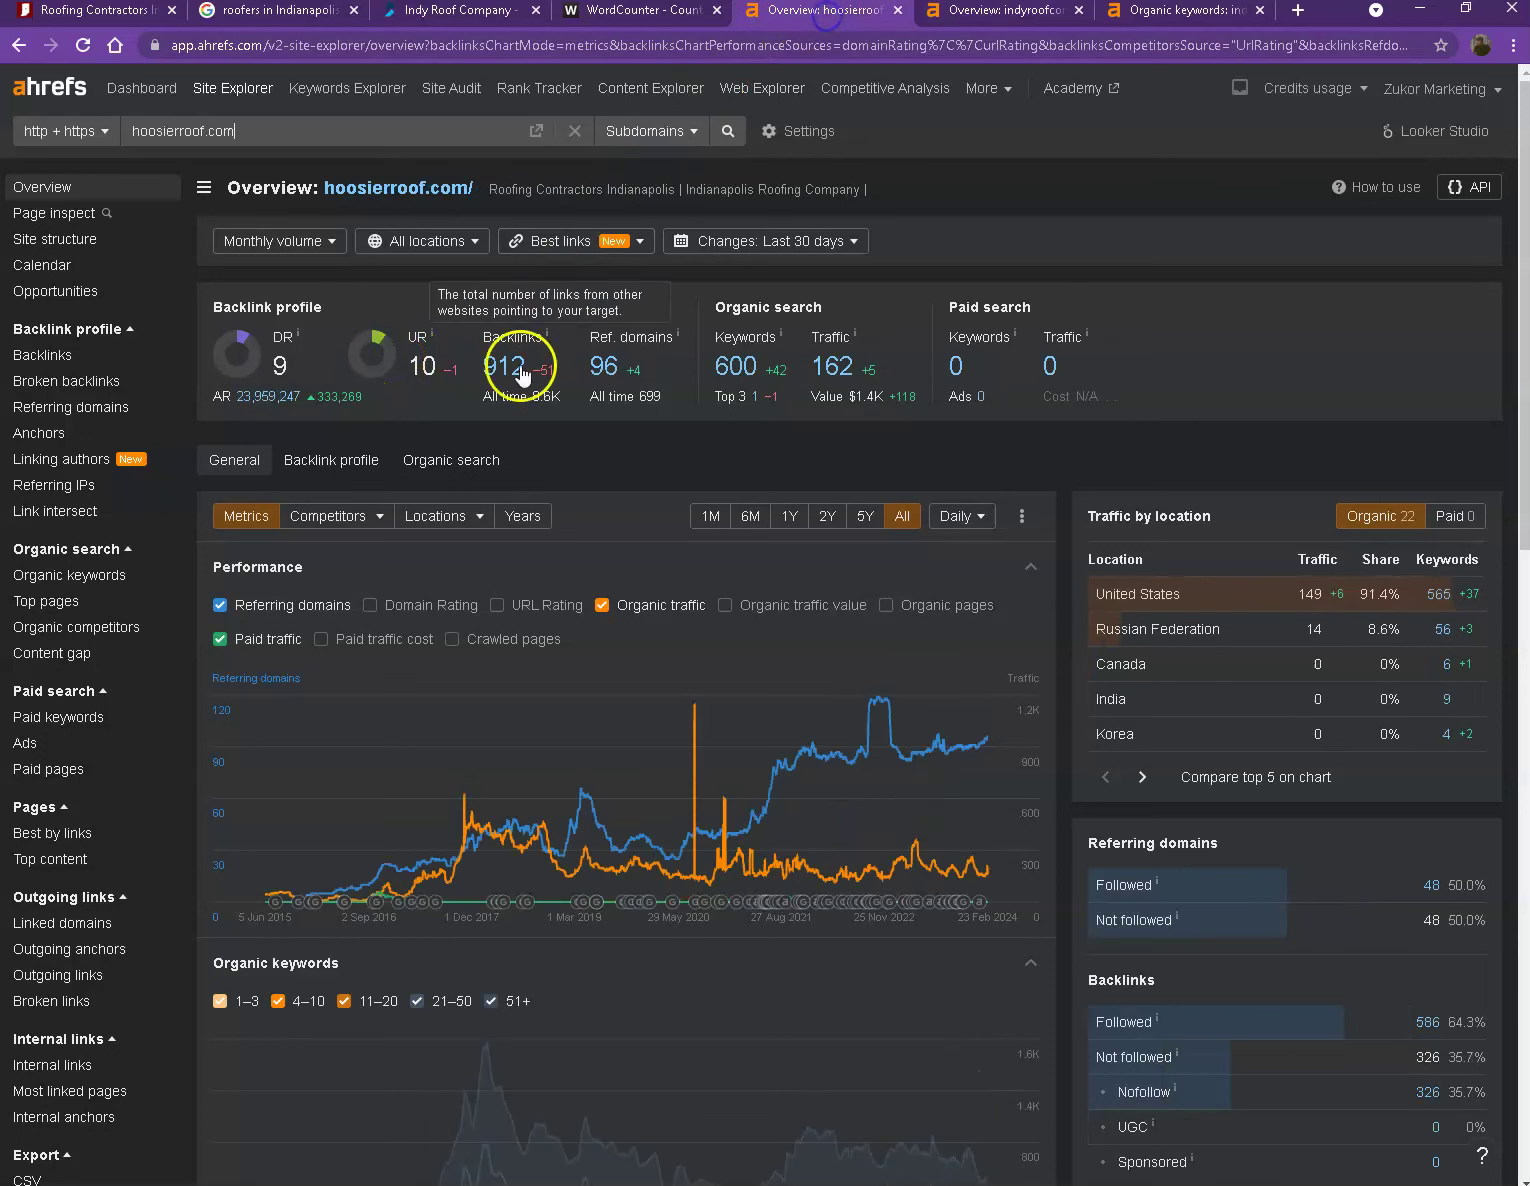
click(970, 14)
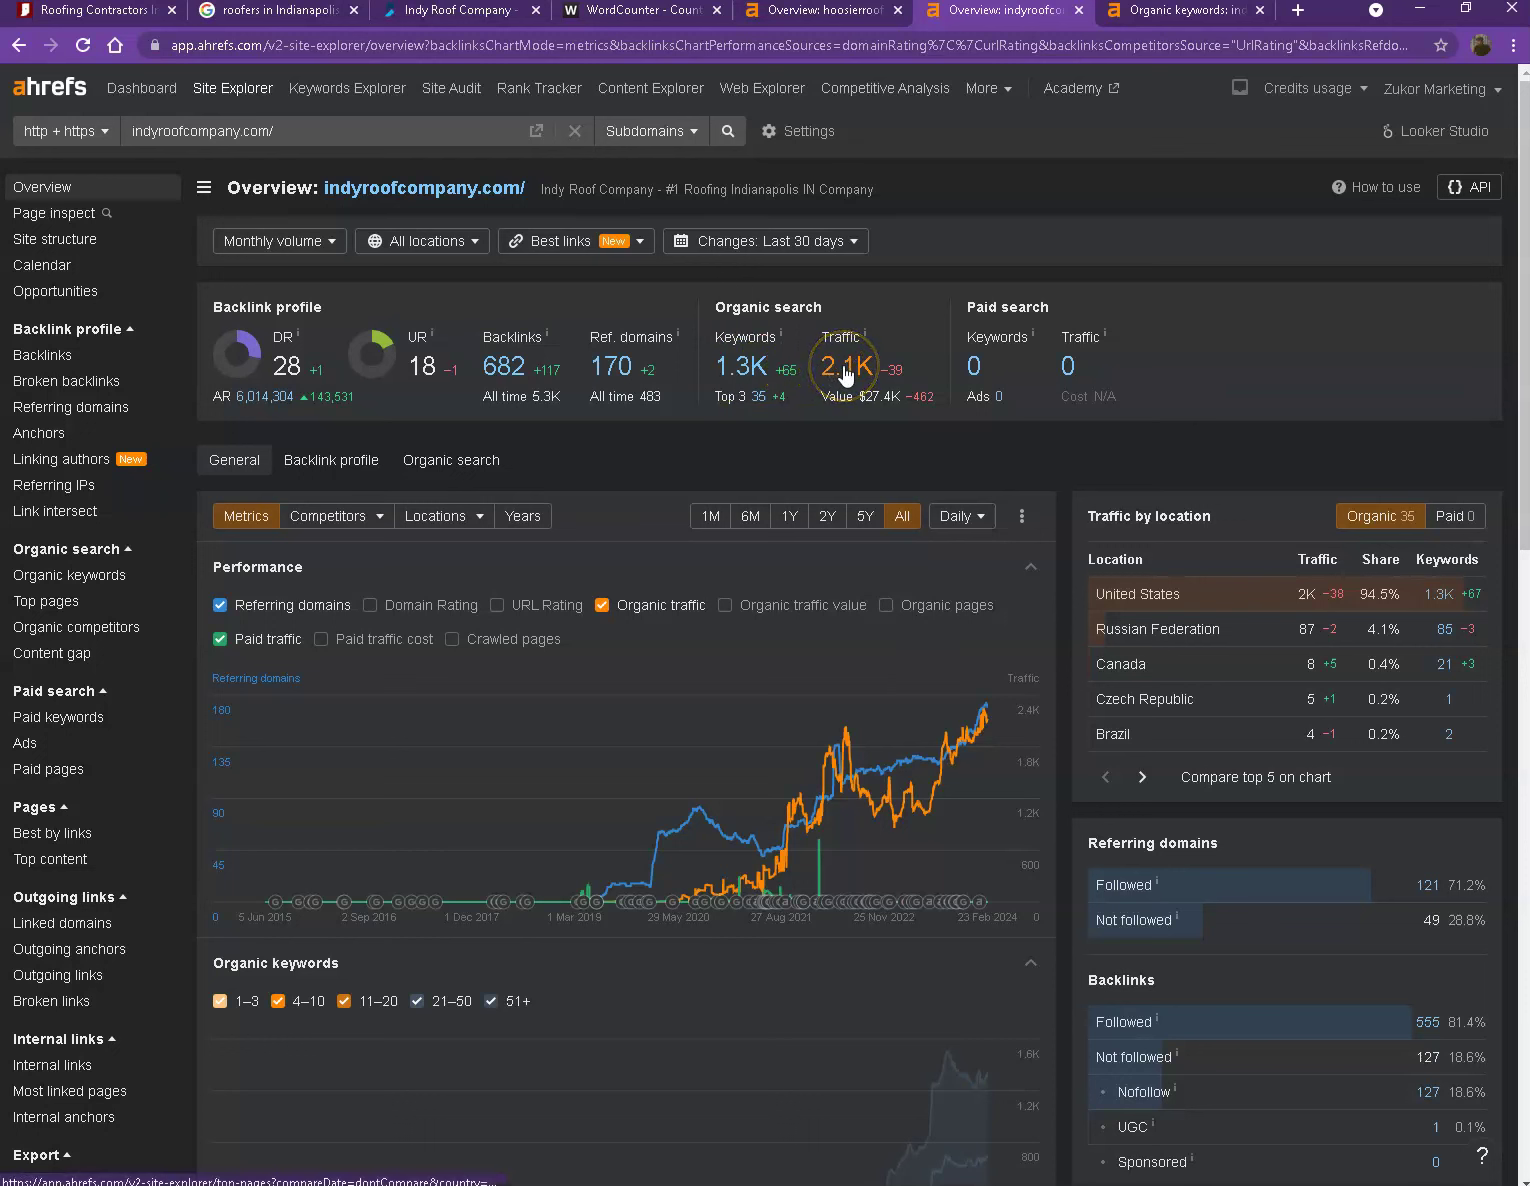
- Show indyroofcompany.com's 1,288 organic keywords, led by 'indy roof company' at position 1
click(1153, 17)
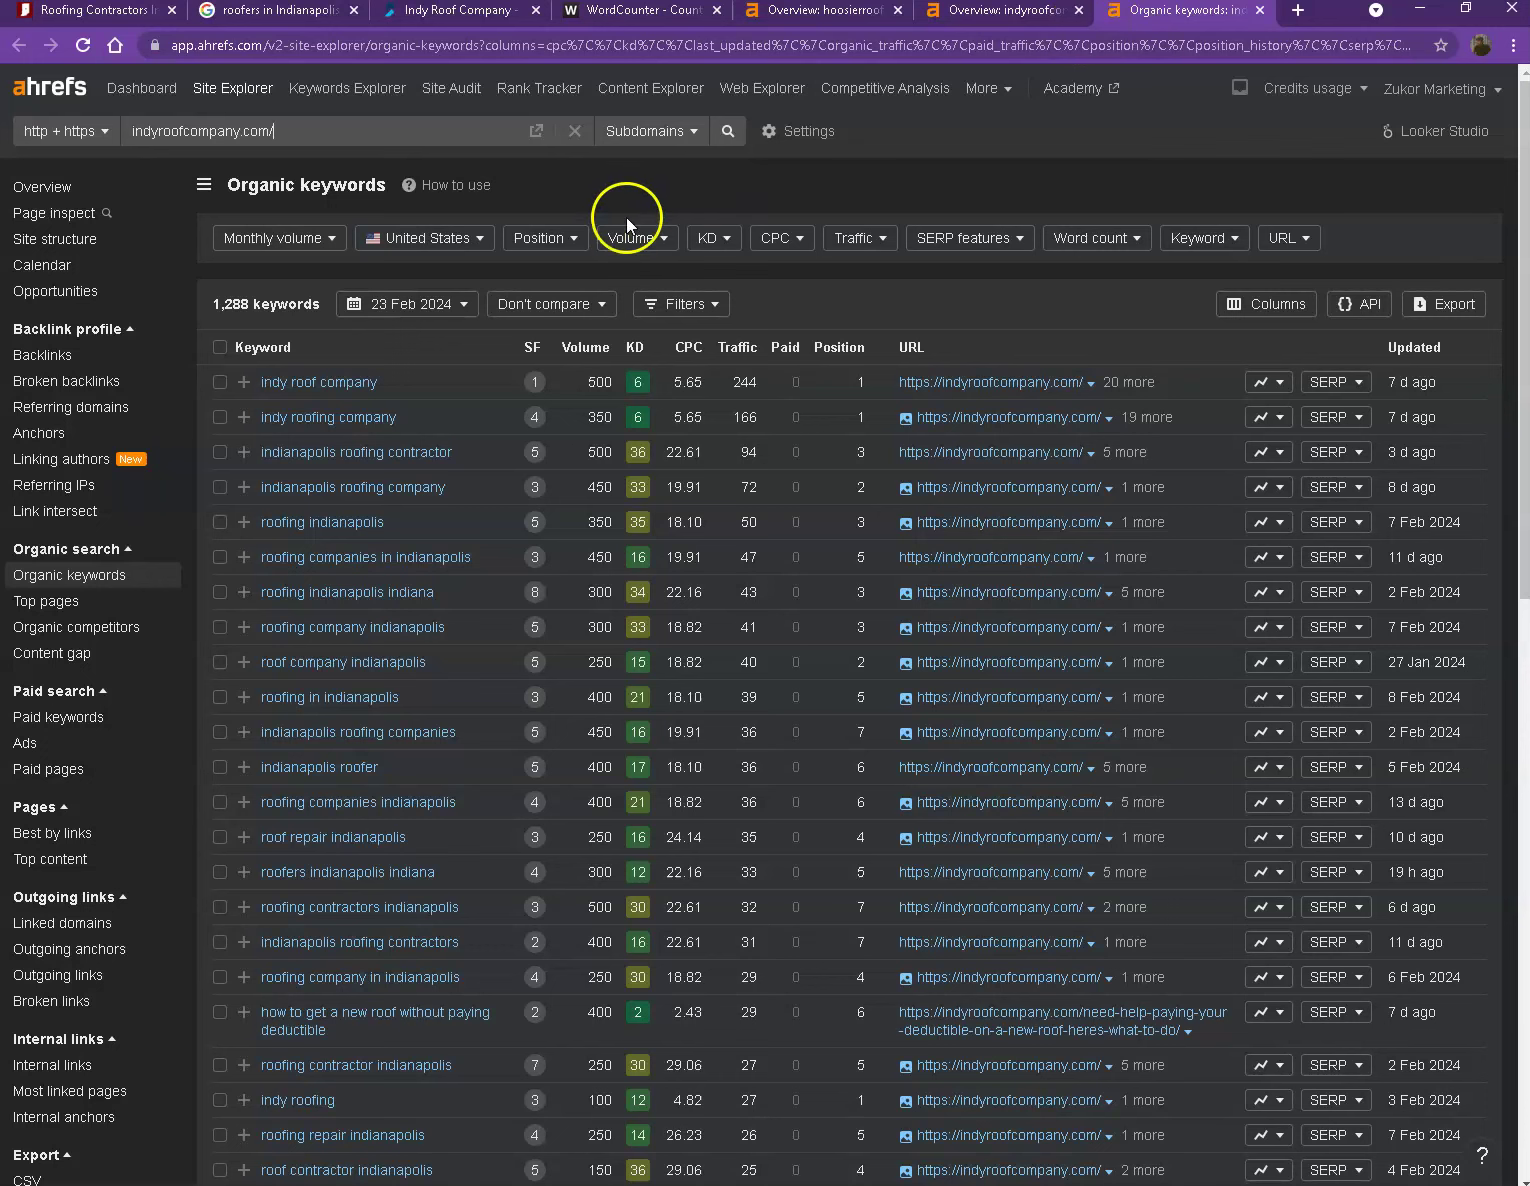
scroll(438, 388, down, 4)
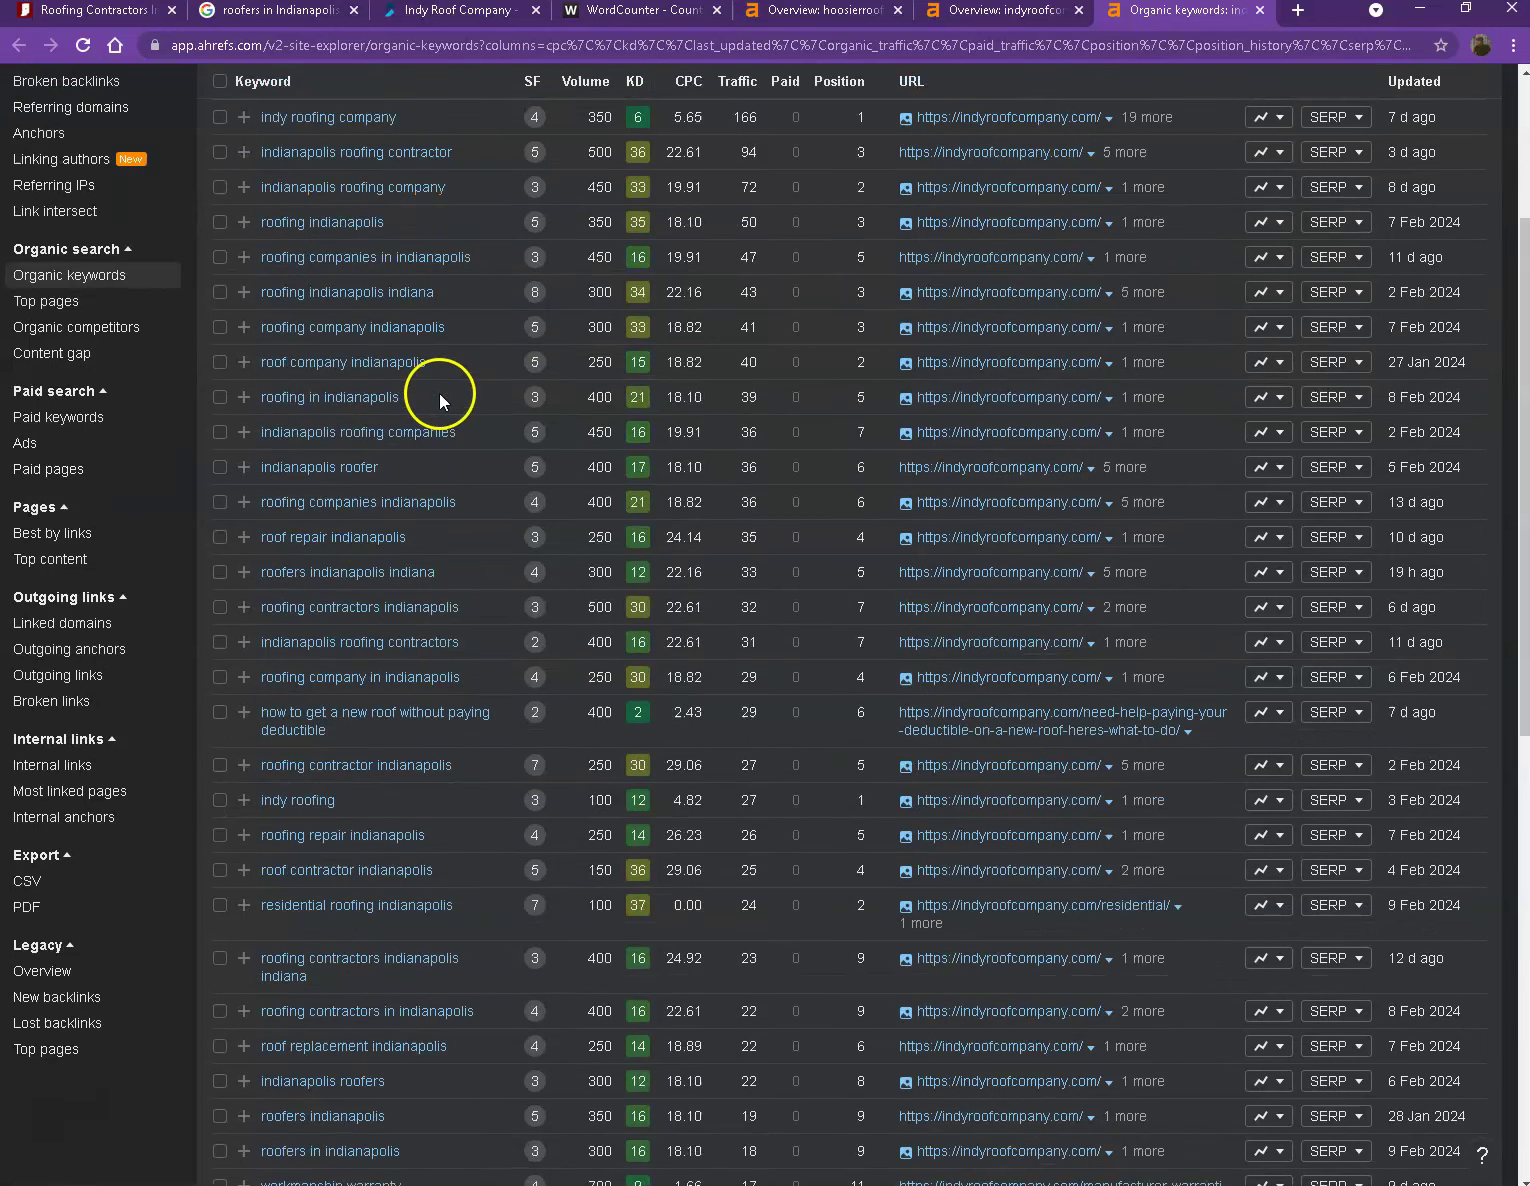
scroll(438, 395, down, 1)
scroll(437, 405, down, 2)
scroll(438, 412, down, 4)
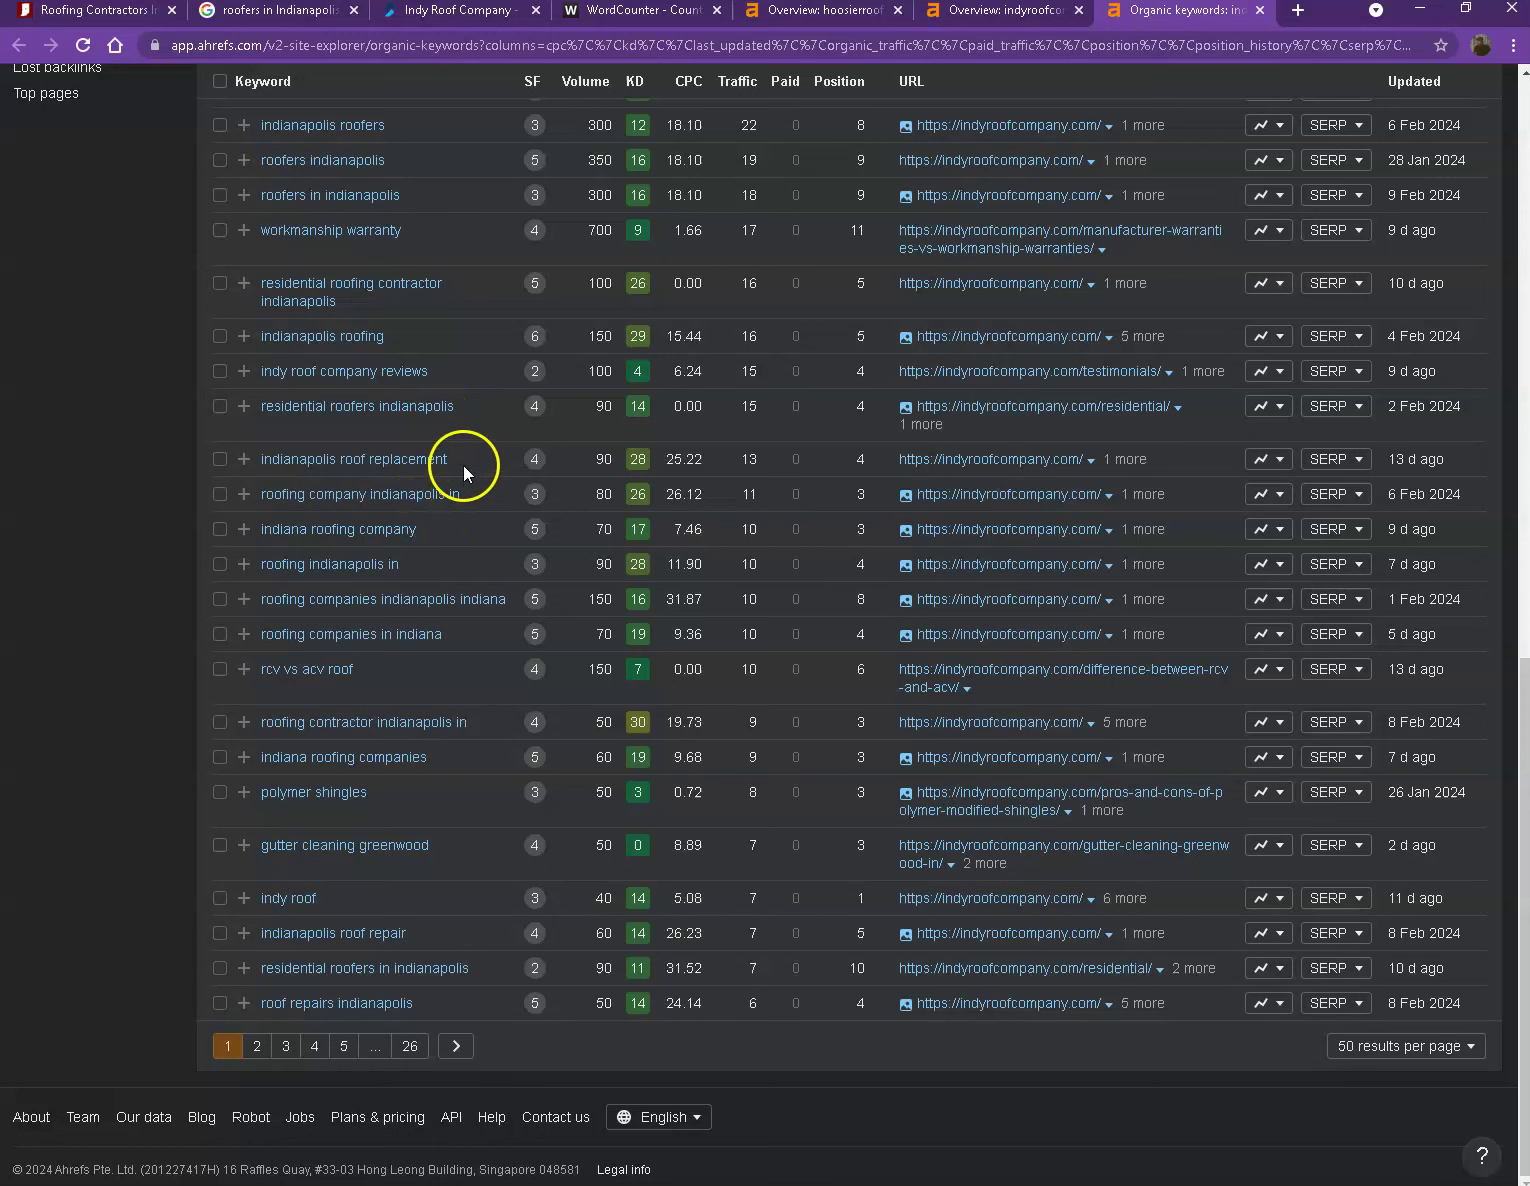
scroll(535, 481, up, 1)
scroll(537, 480, up, 2)
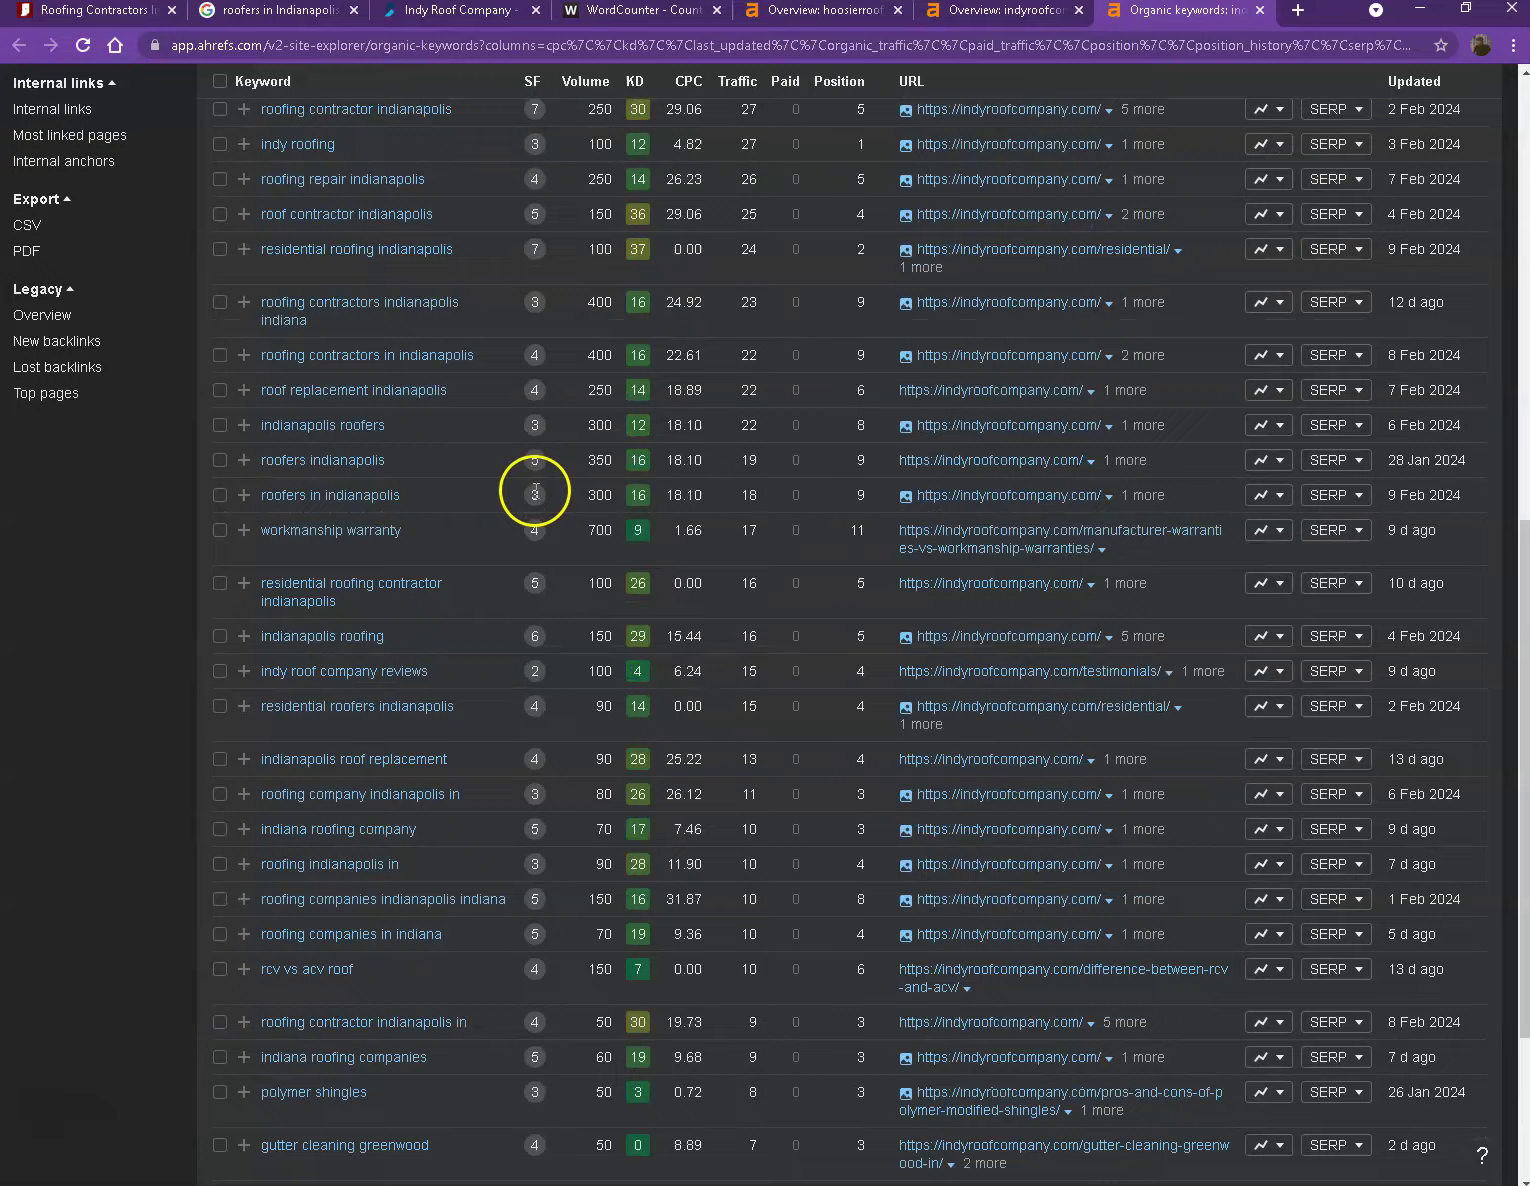
scroll(536, 490, up, 4)
scroll(547, 486, up, 2)
scroll(559, 481, up, 2)
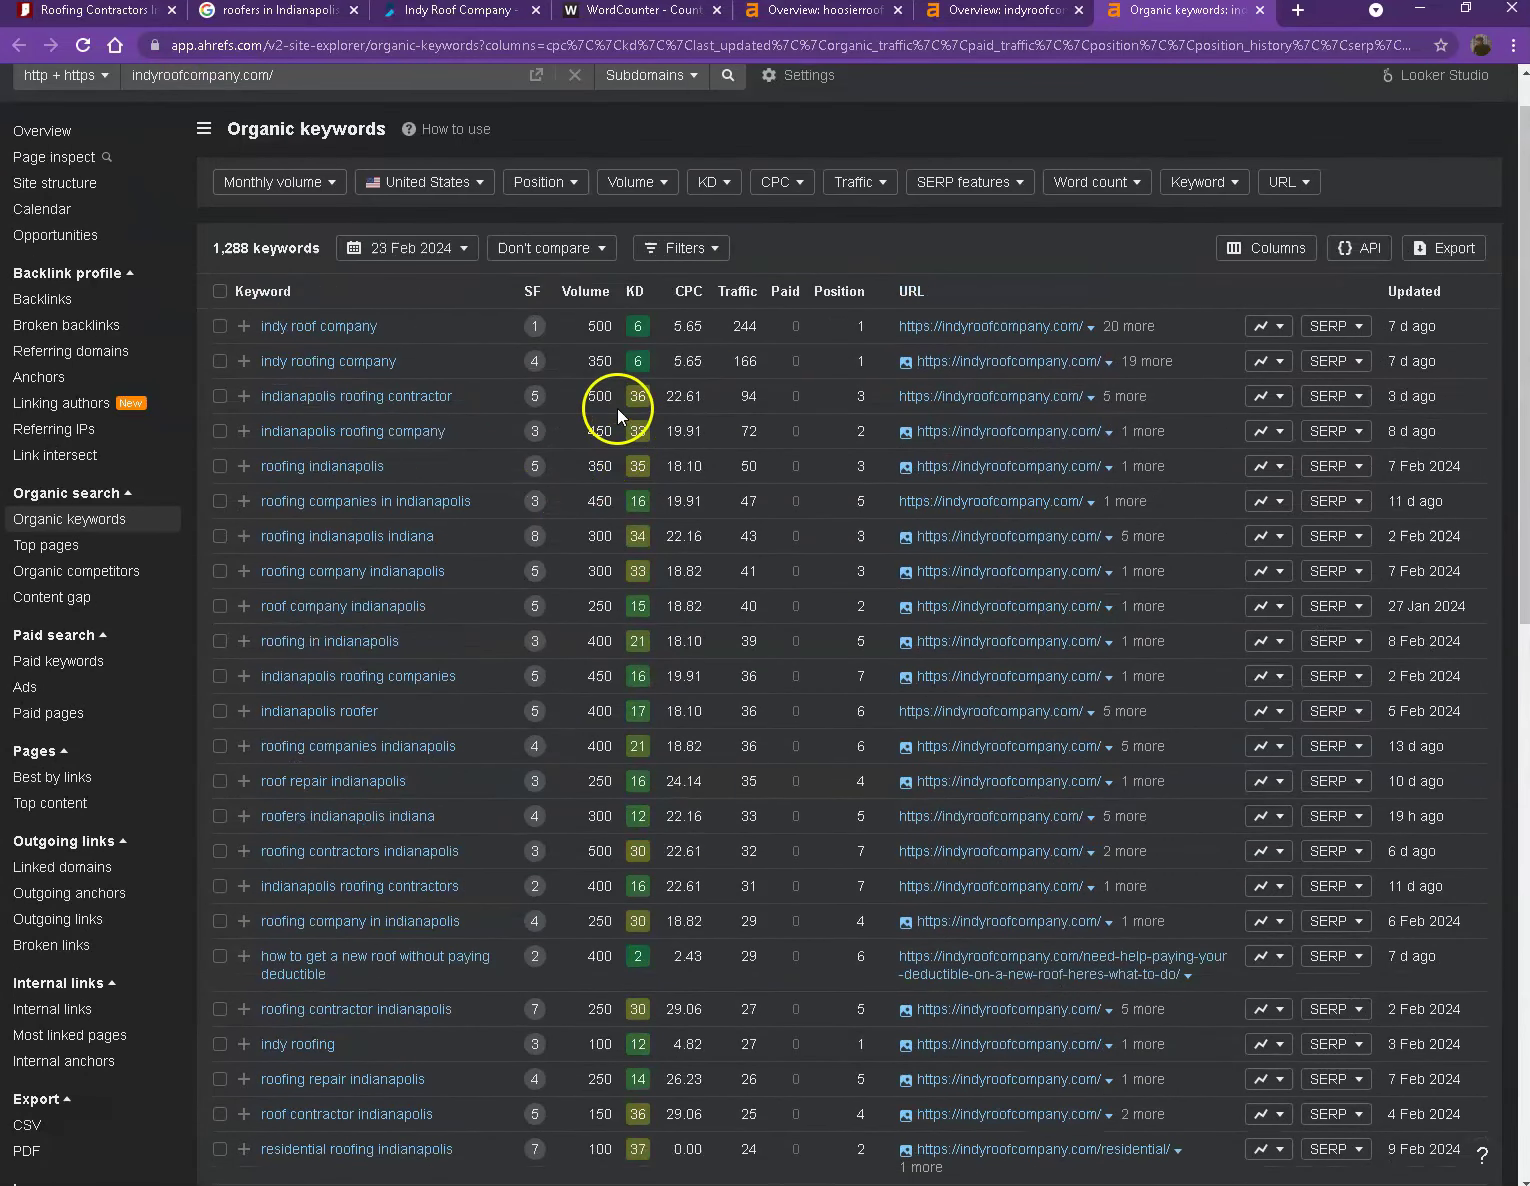
scroll(610, 430, down, 1)
scroll(587, 465, down, 2)
scroll(590, 476, down, 2)
scroll(591, 478, down, 4)
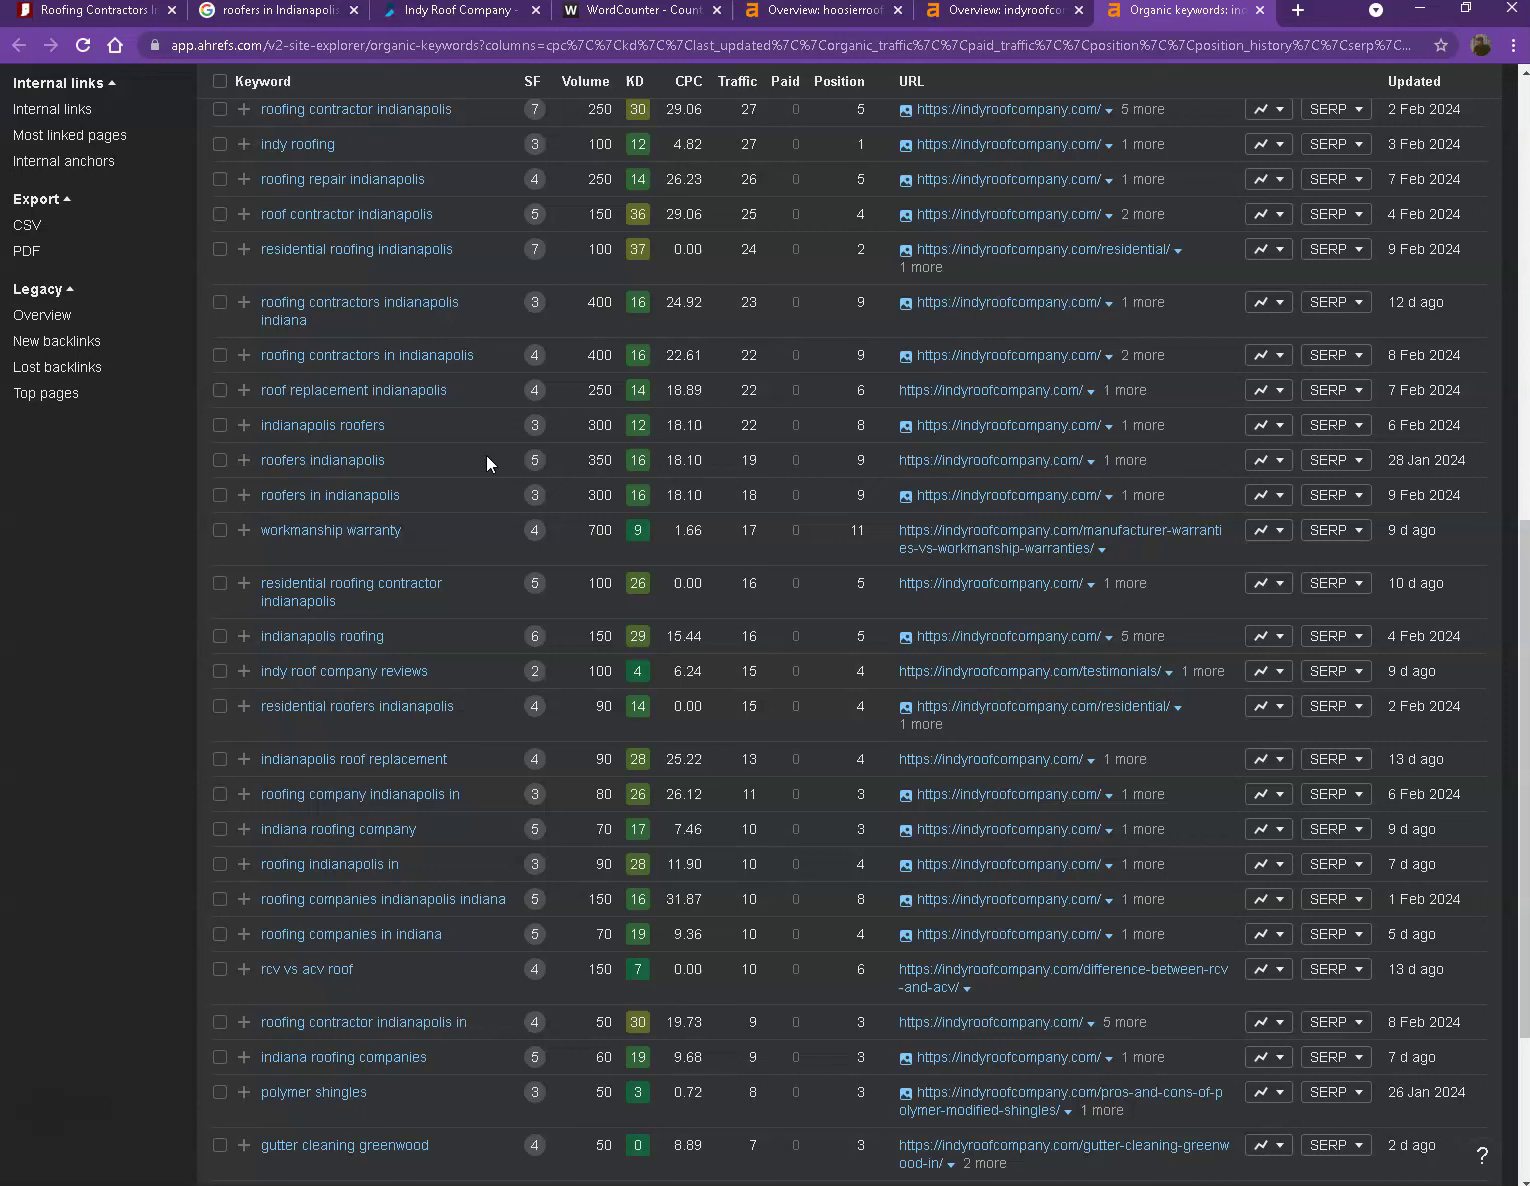
- On the Hoosier Contractors homepage, read the solar panel image's file name, then cancel saving
click(123, 14)
right_click(375, 469)
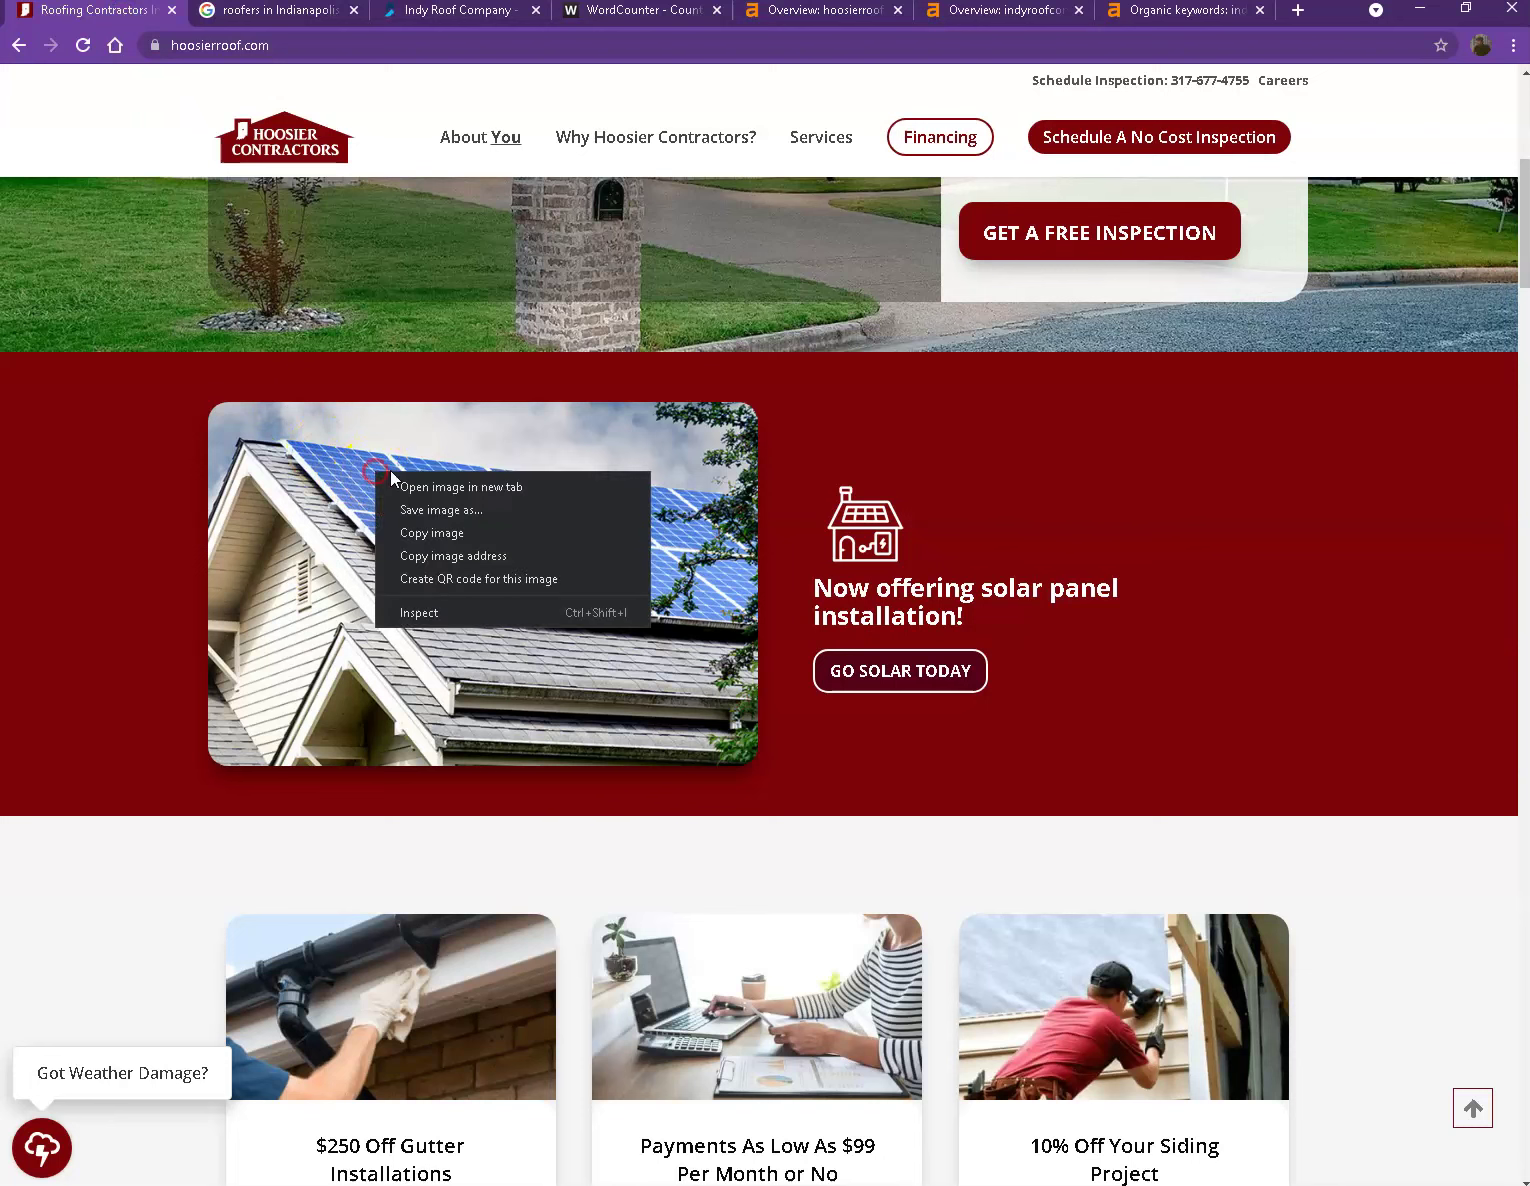
click(433, 508)
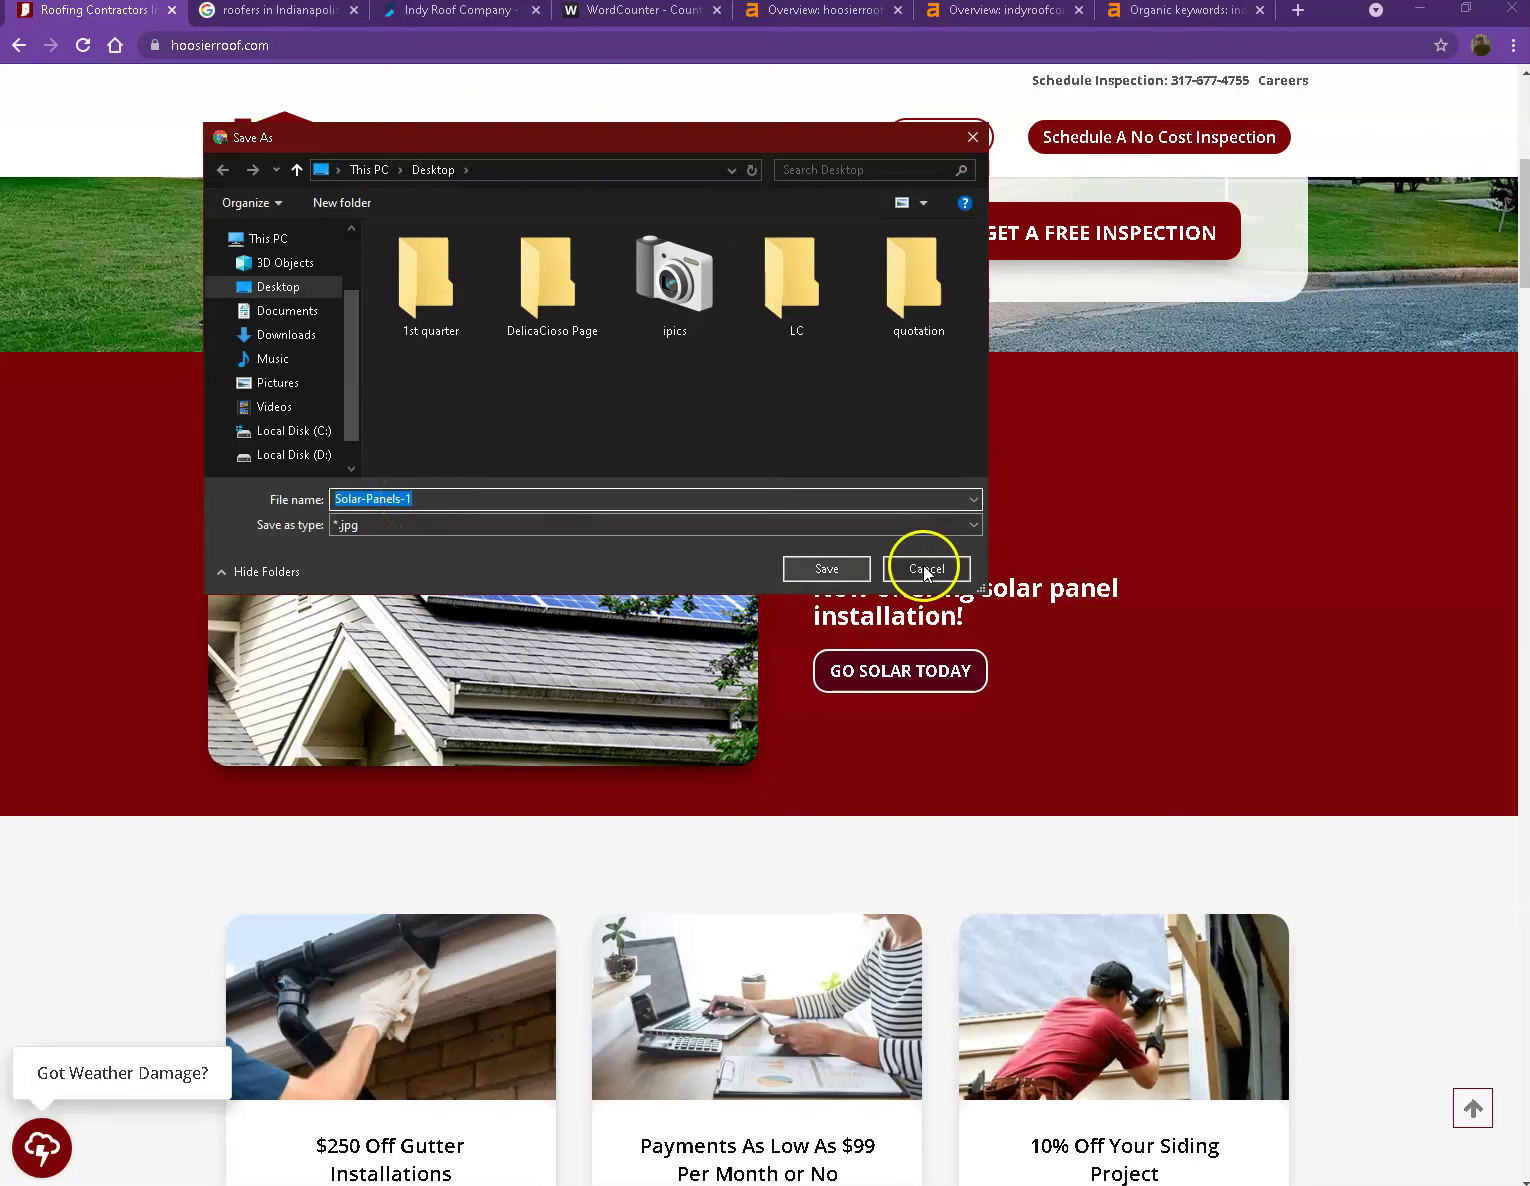
click(454, 499)
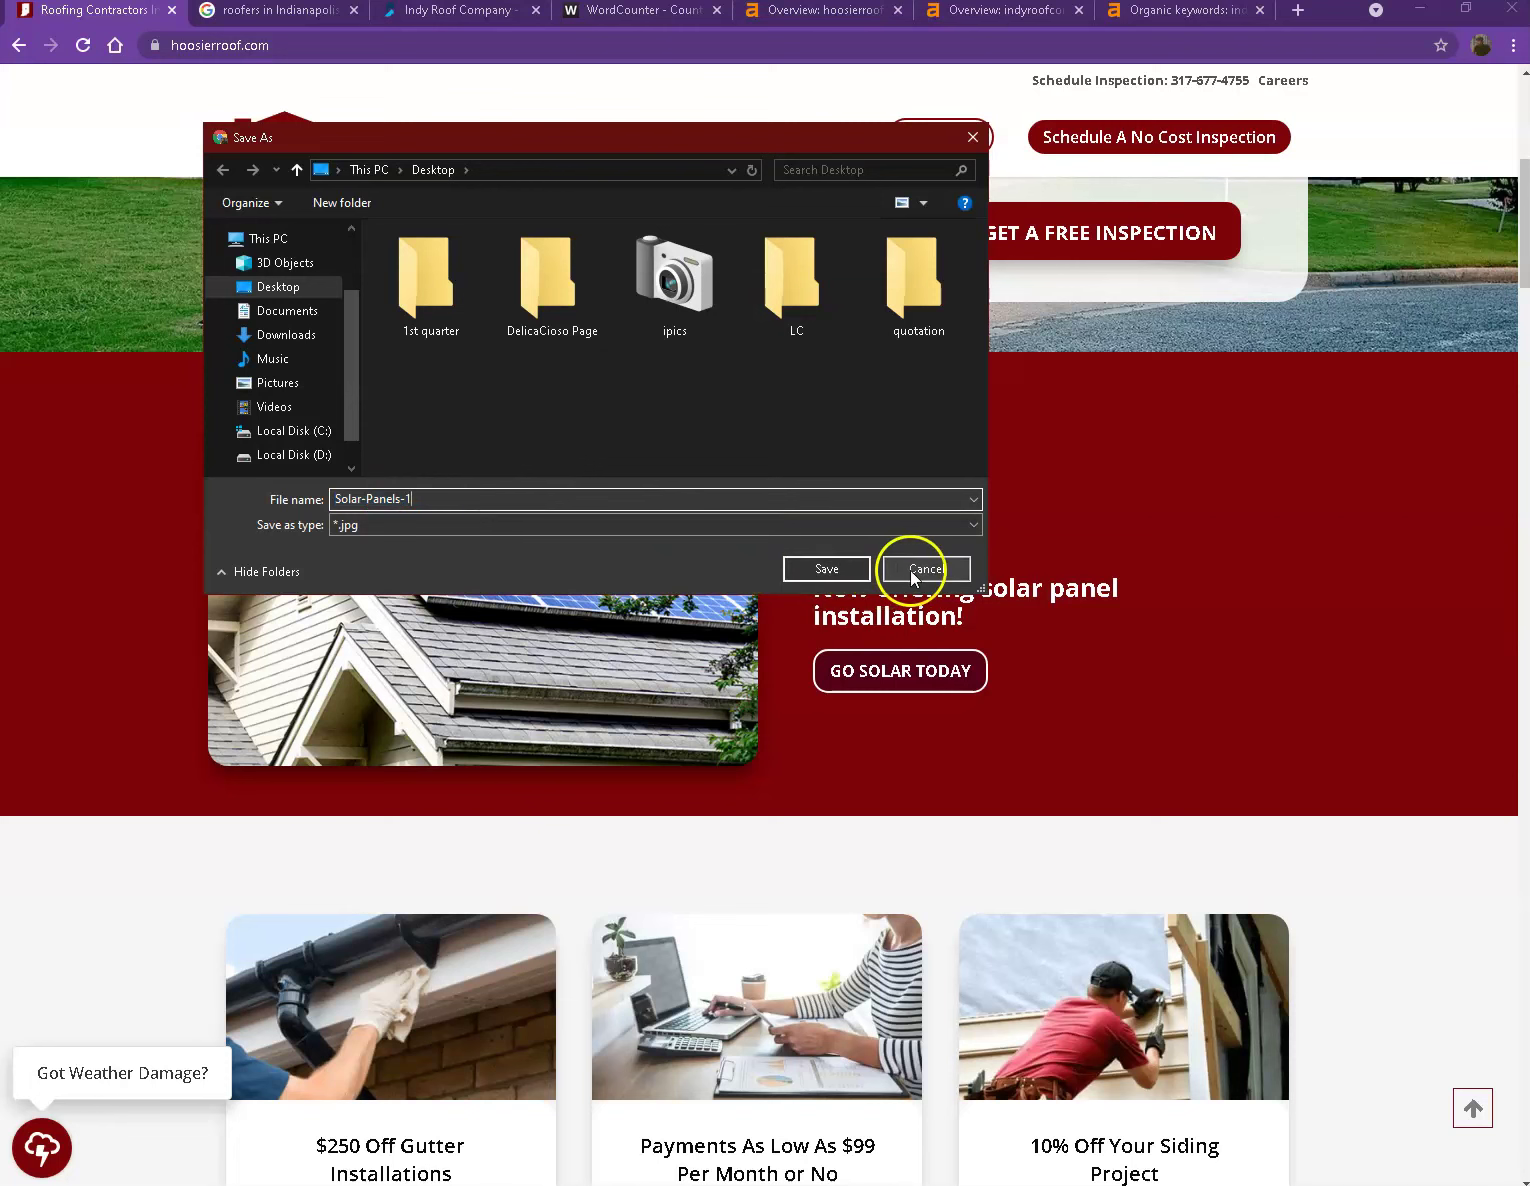
click(952, 567)
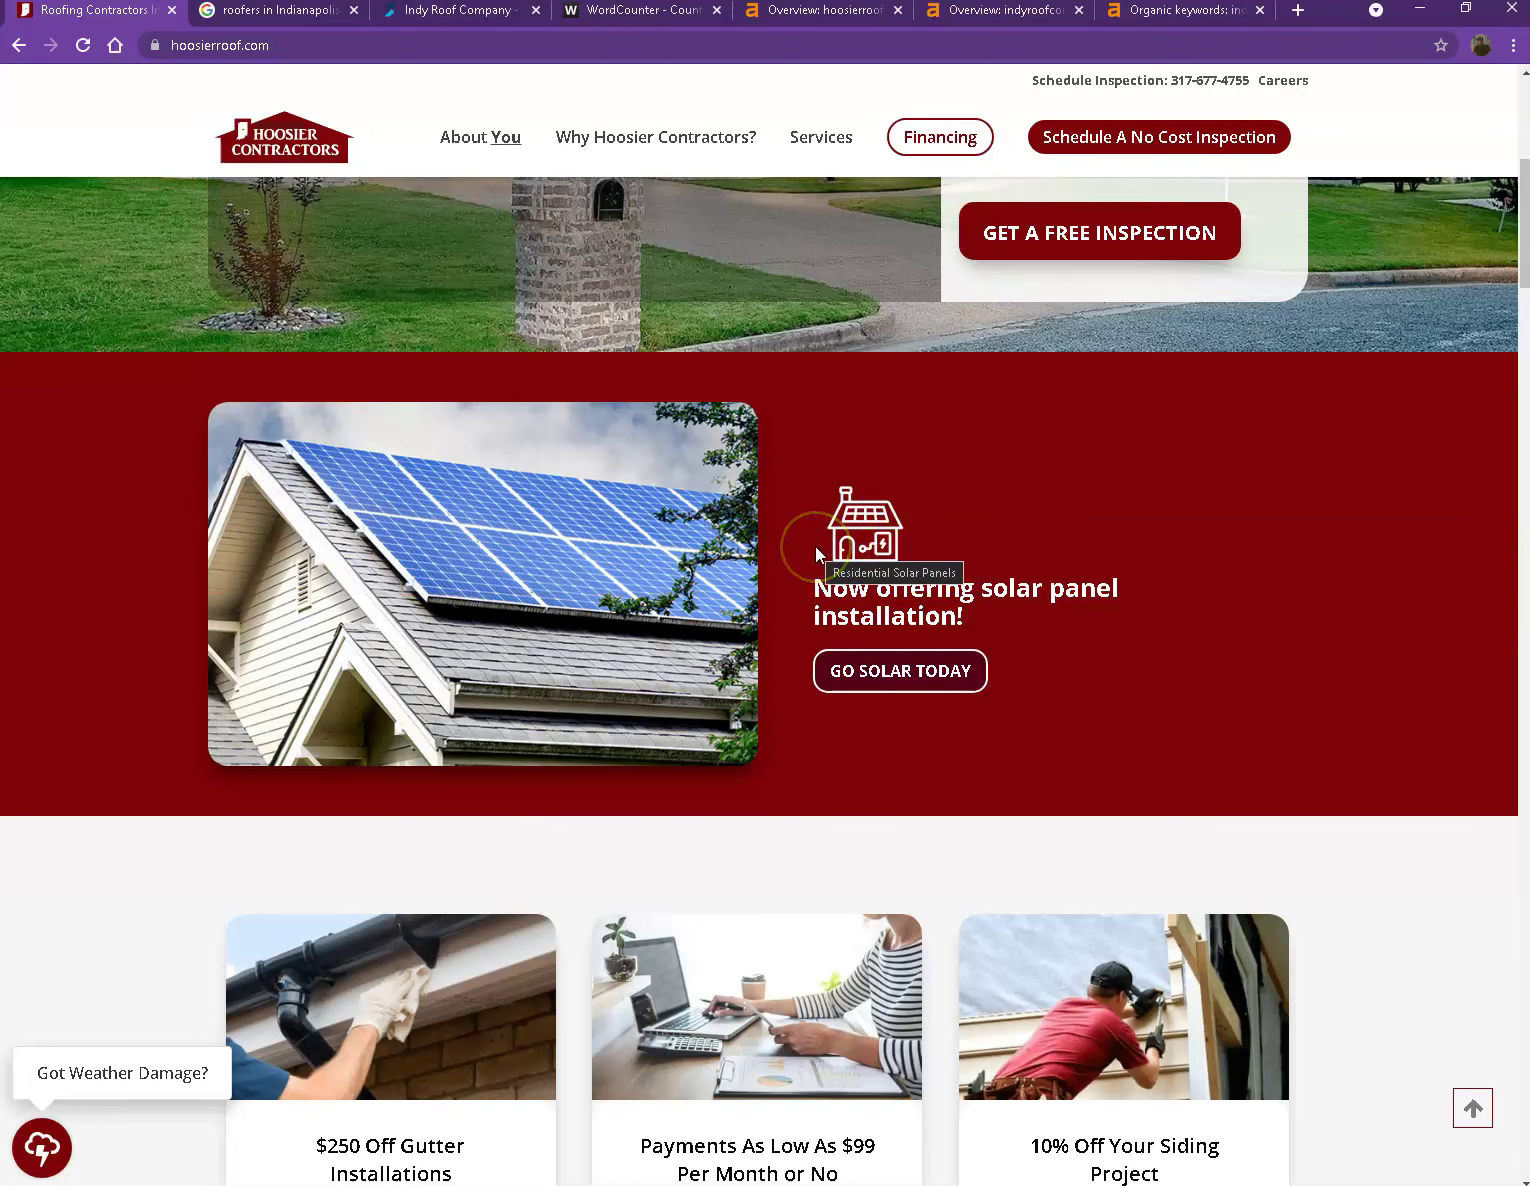
scroll(805, 515, down, 1)
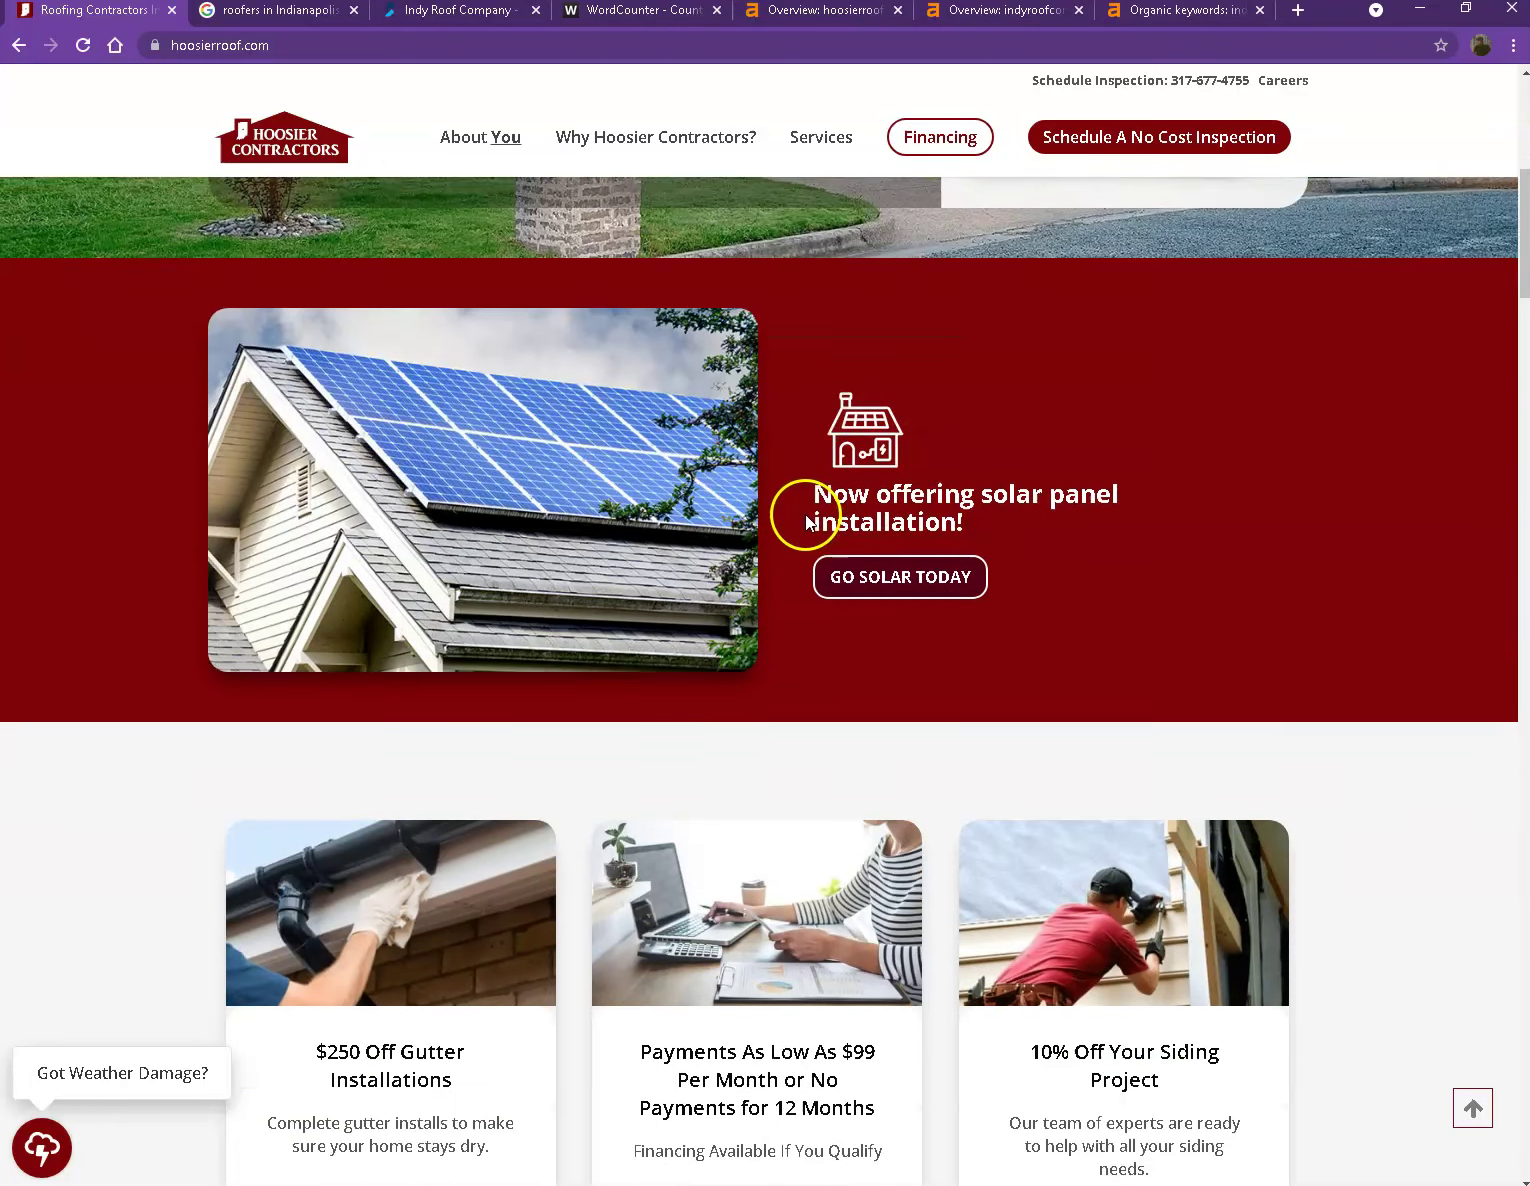
scroll(805, 514, down, 4)
scroll(803, 516, down, 4)
scroll(782, 547, down, 4)
scroll(761, 616, down, 5)
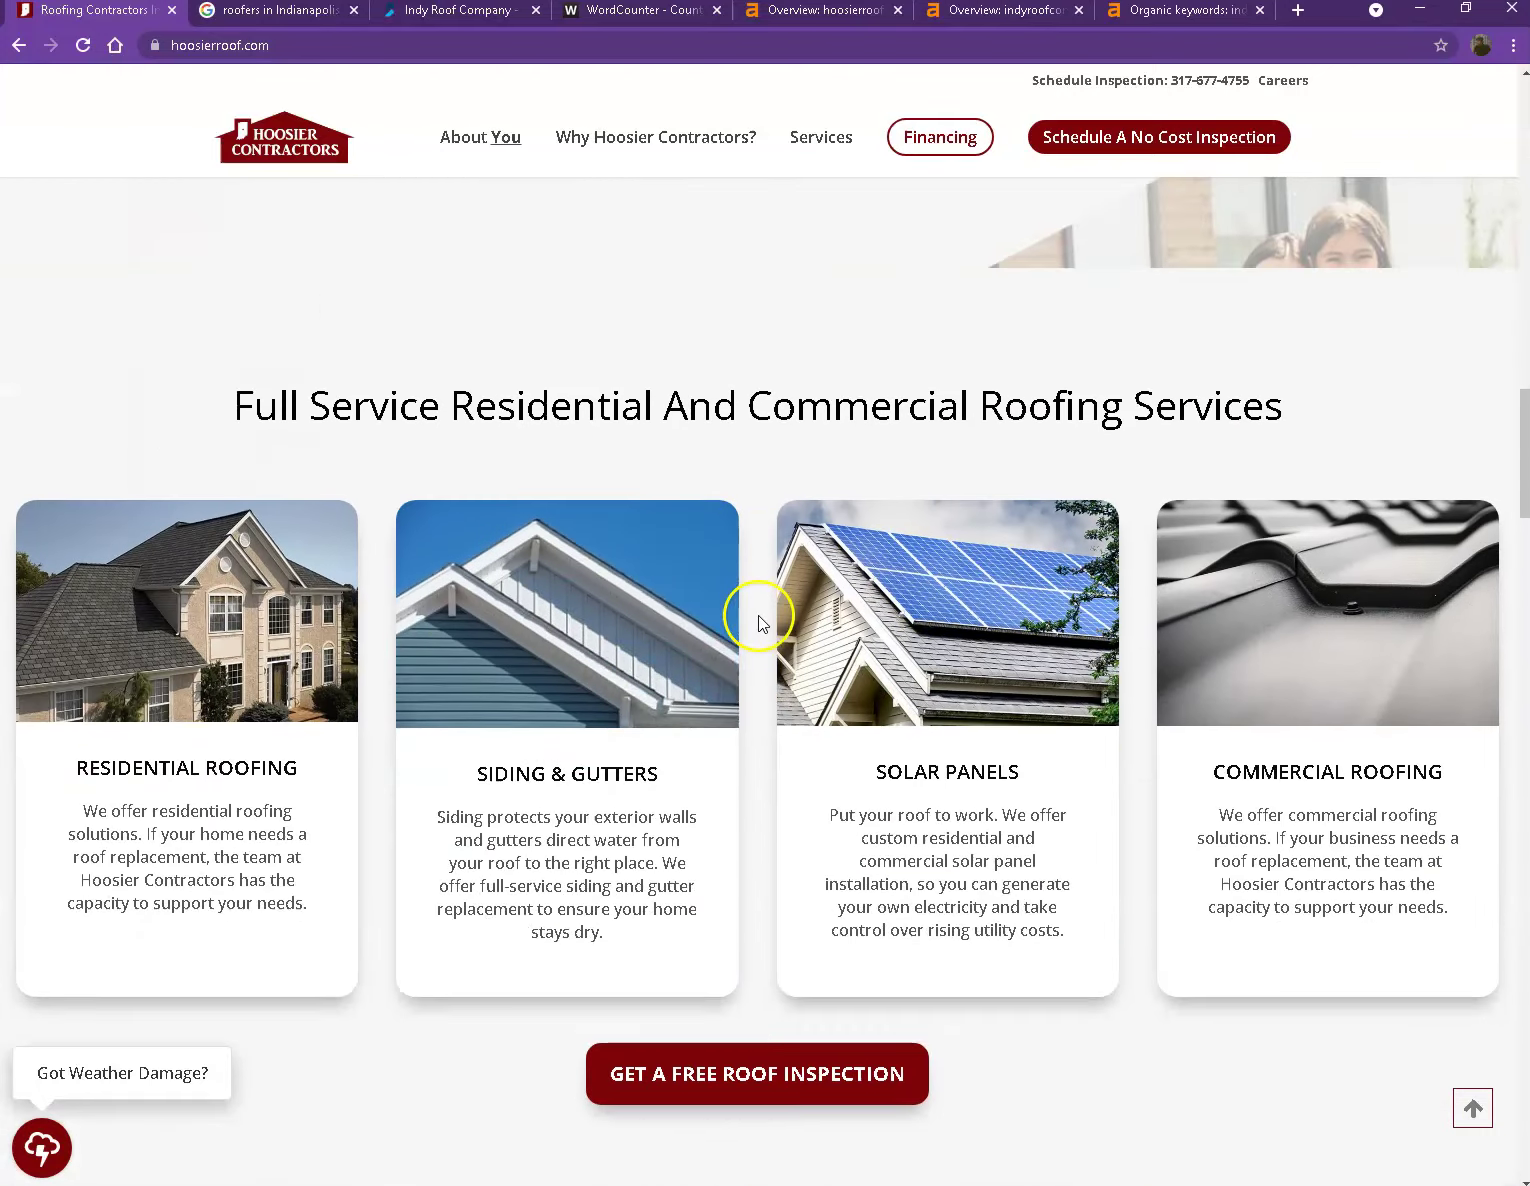
scroll(670, 537, down, 2)
right_click(538, 373)
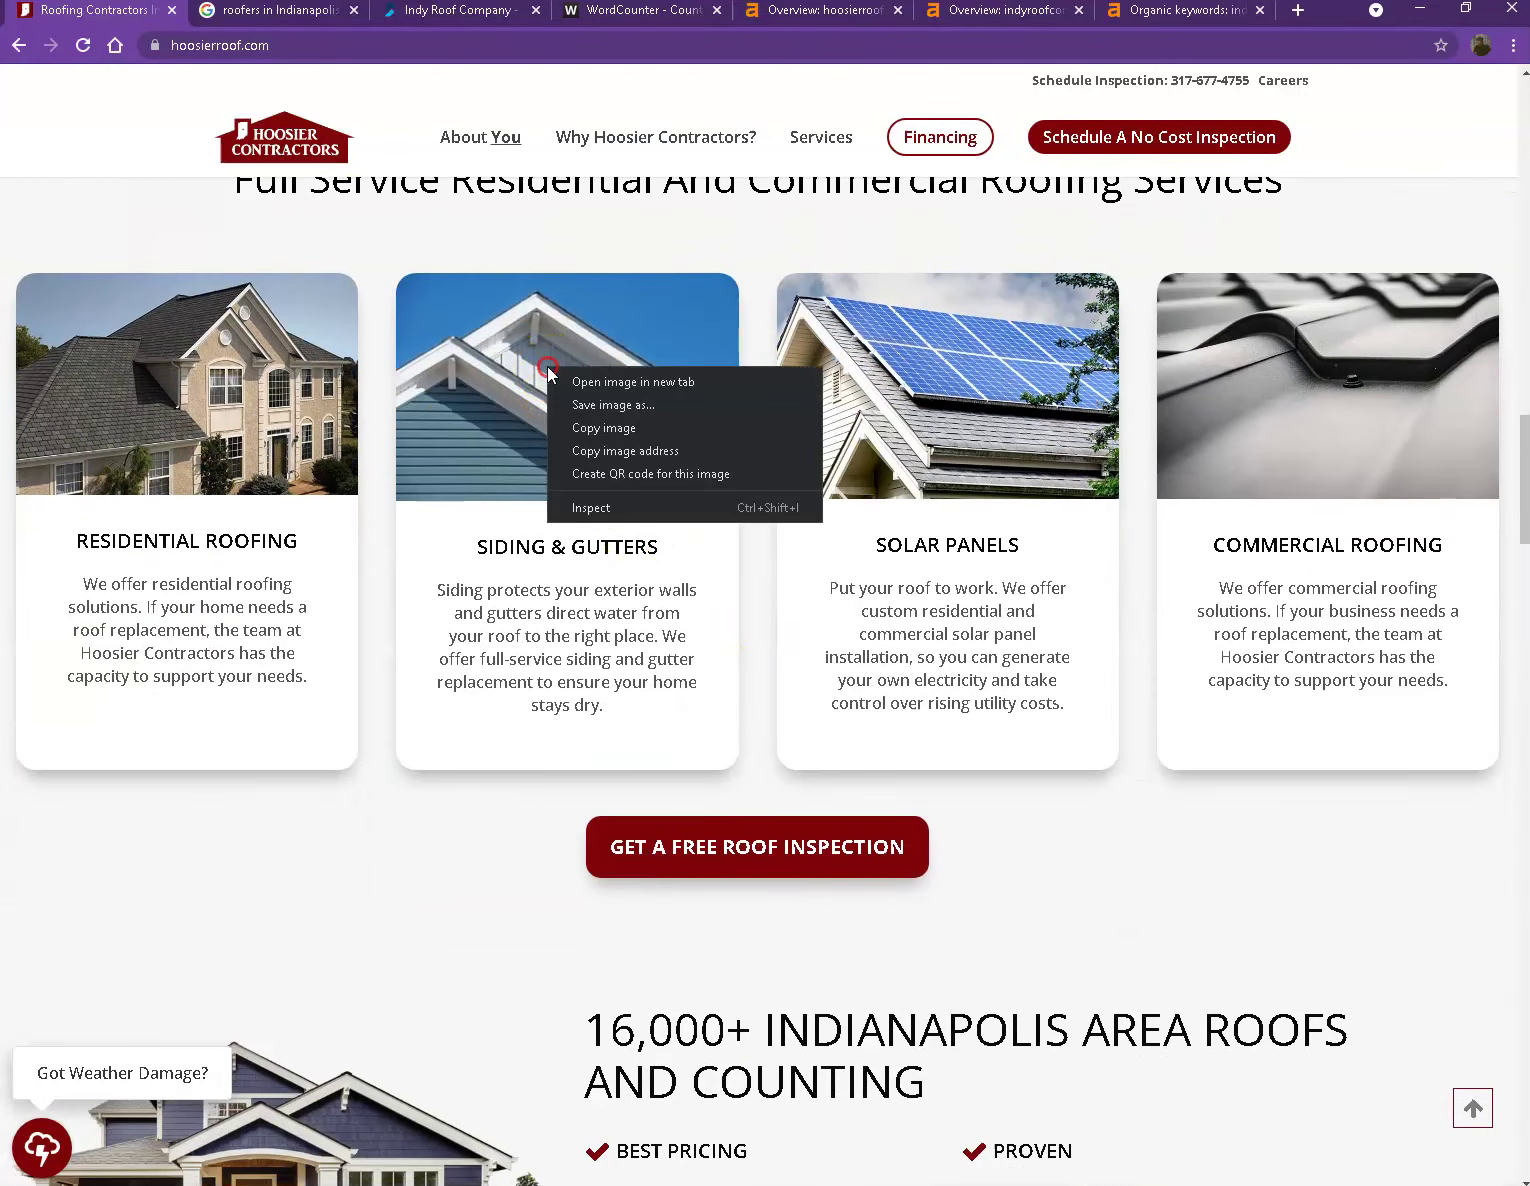
click(157, 286)
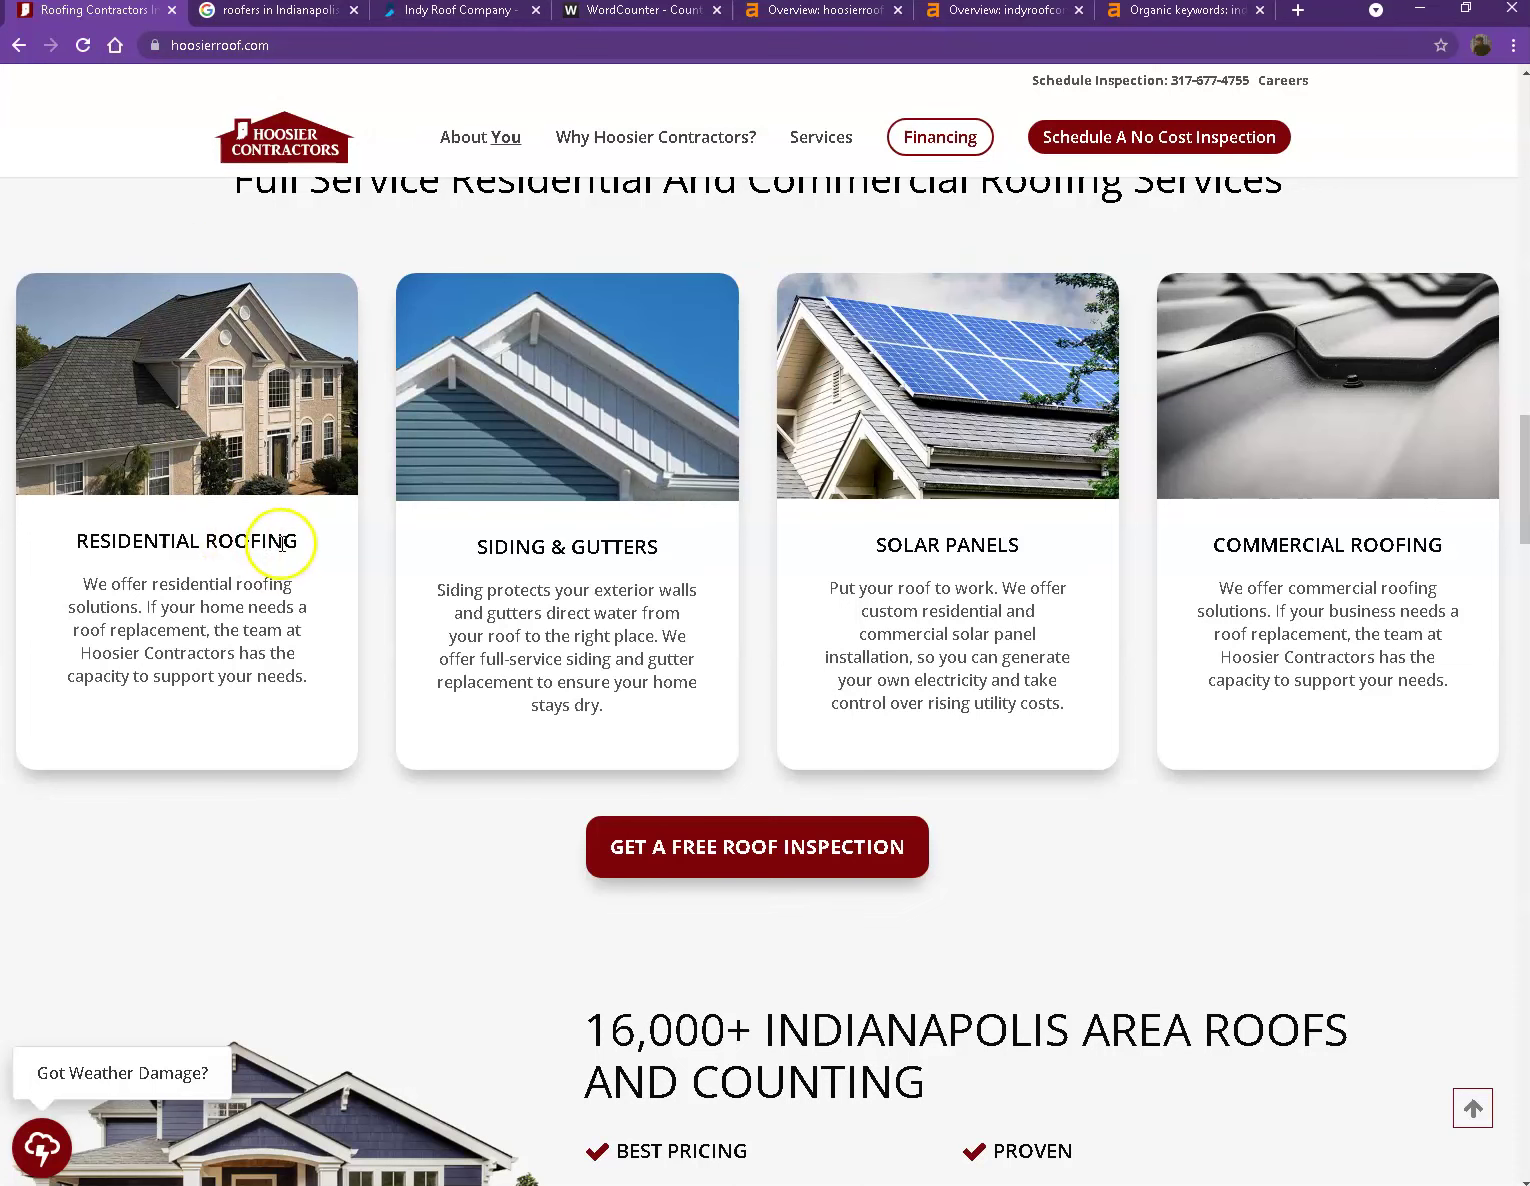
scroll(267, 535, down, 3)
scroll(382, 565, down, 2)
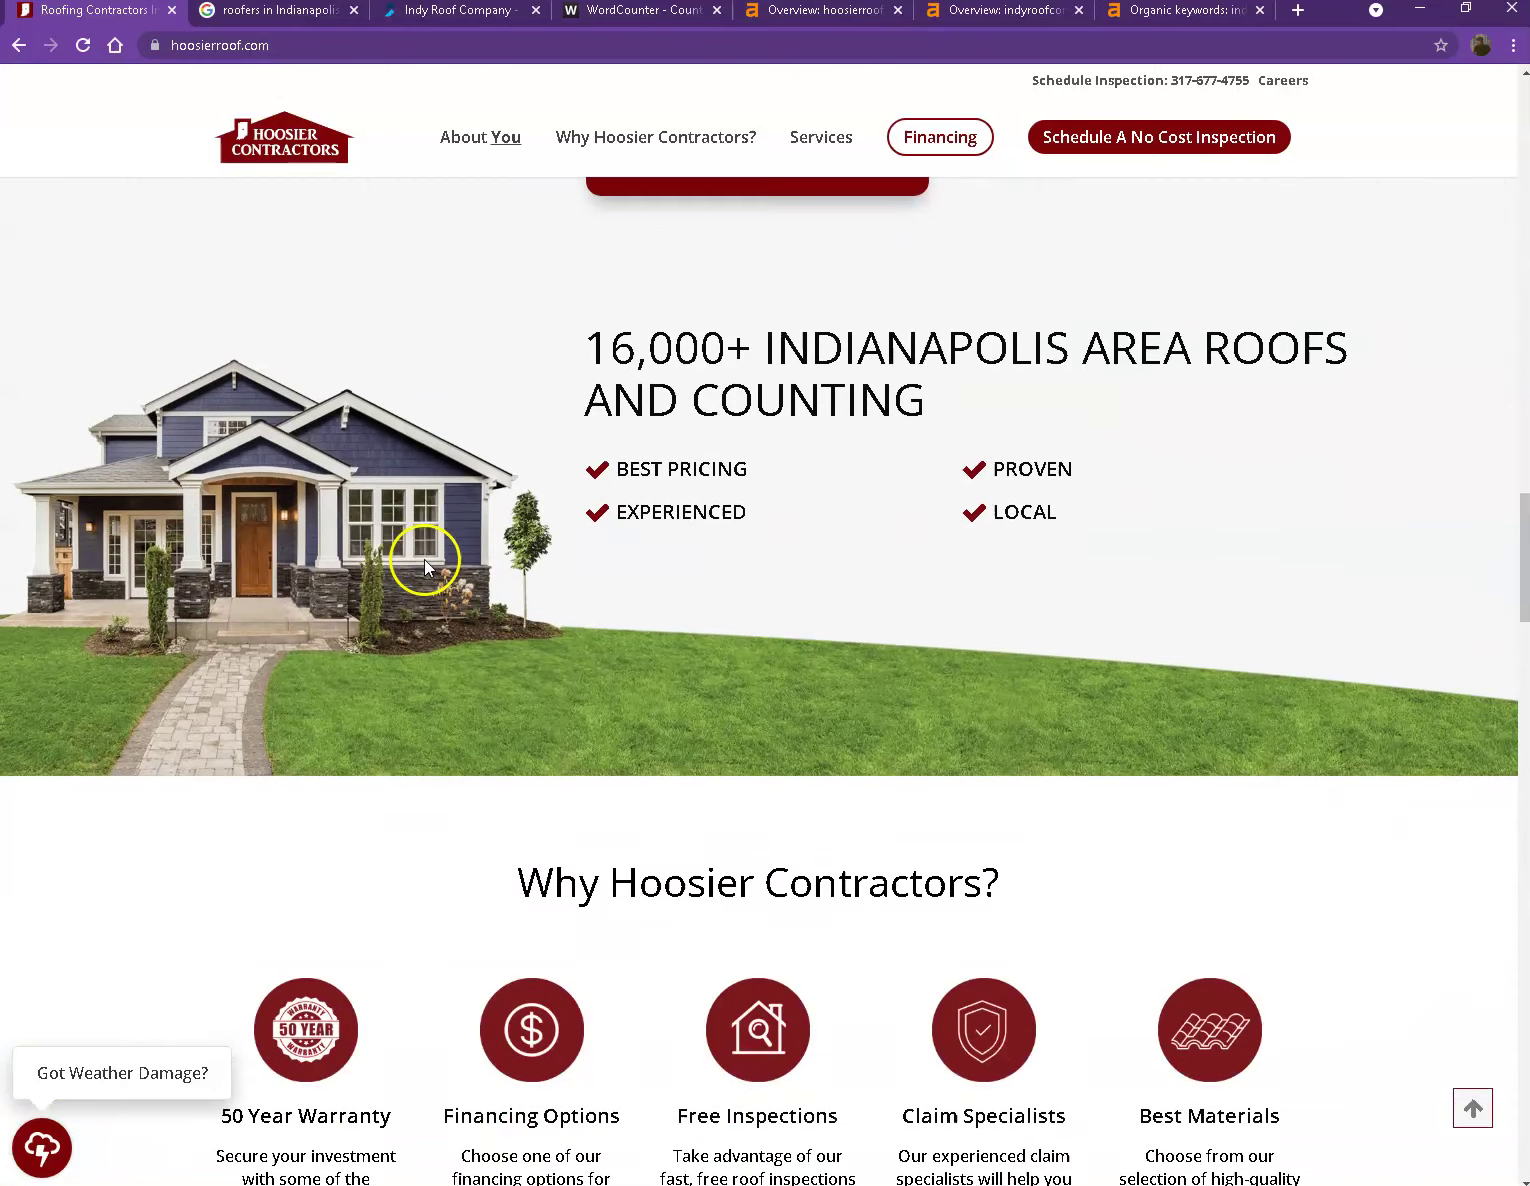
scroll(425, 560, down, 3)
scroll(425, 560, down, 4)
scroll(432, 571, down, 3)
scroll(428, 564, up, 3)
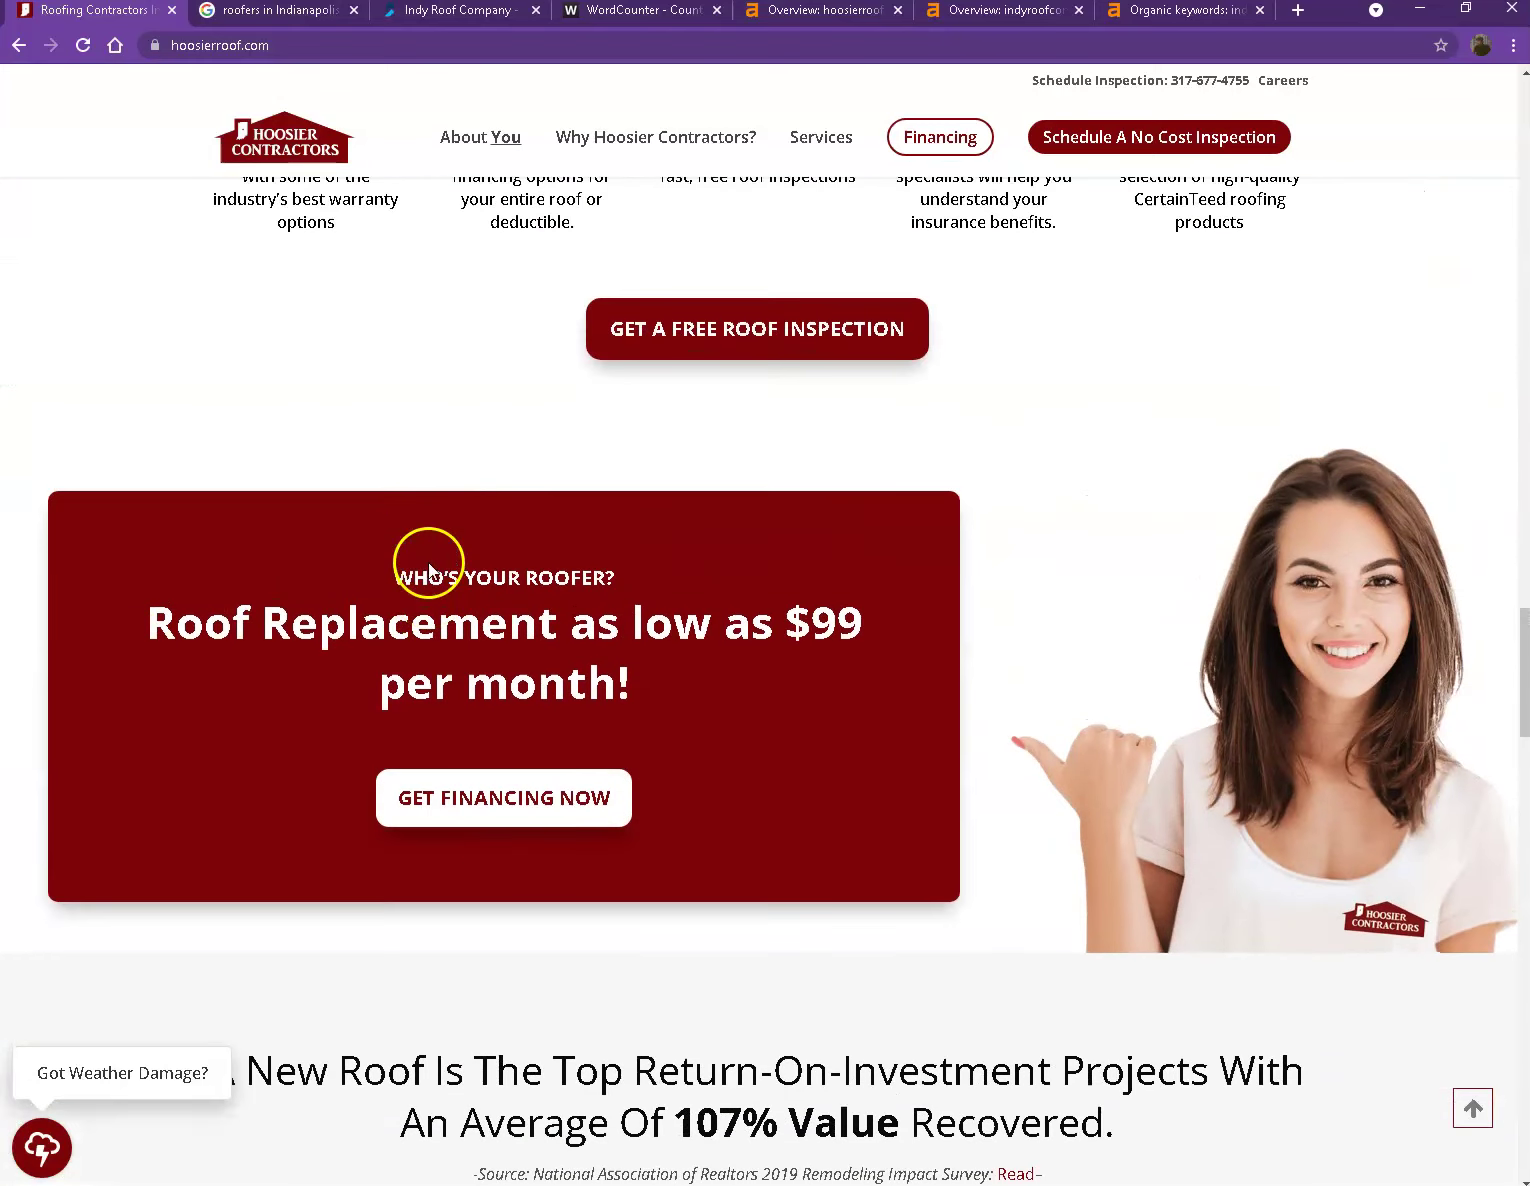
scroll(427, 563, down, 3)
scroll(427, 563, down, 4)
scroll(429, 574, down, 2)
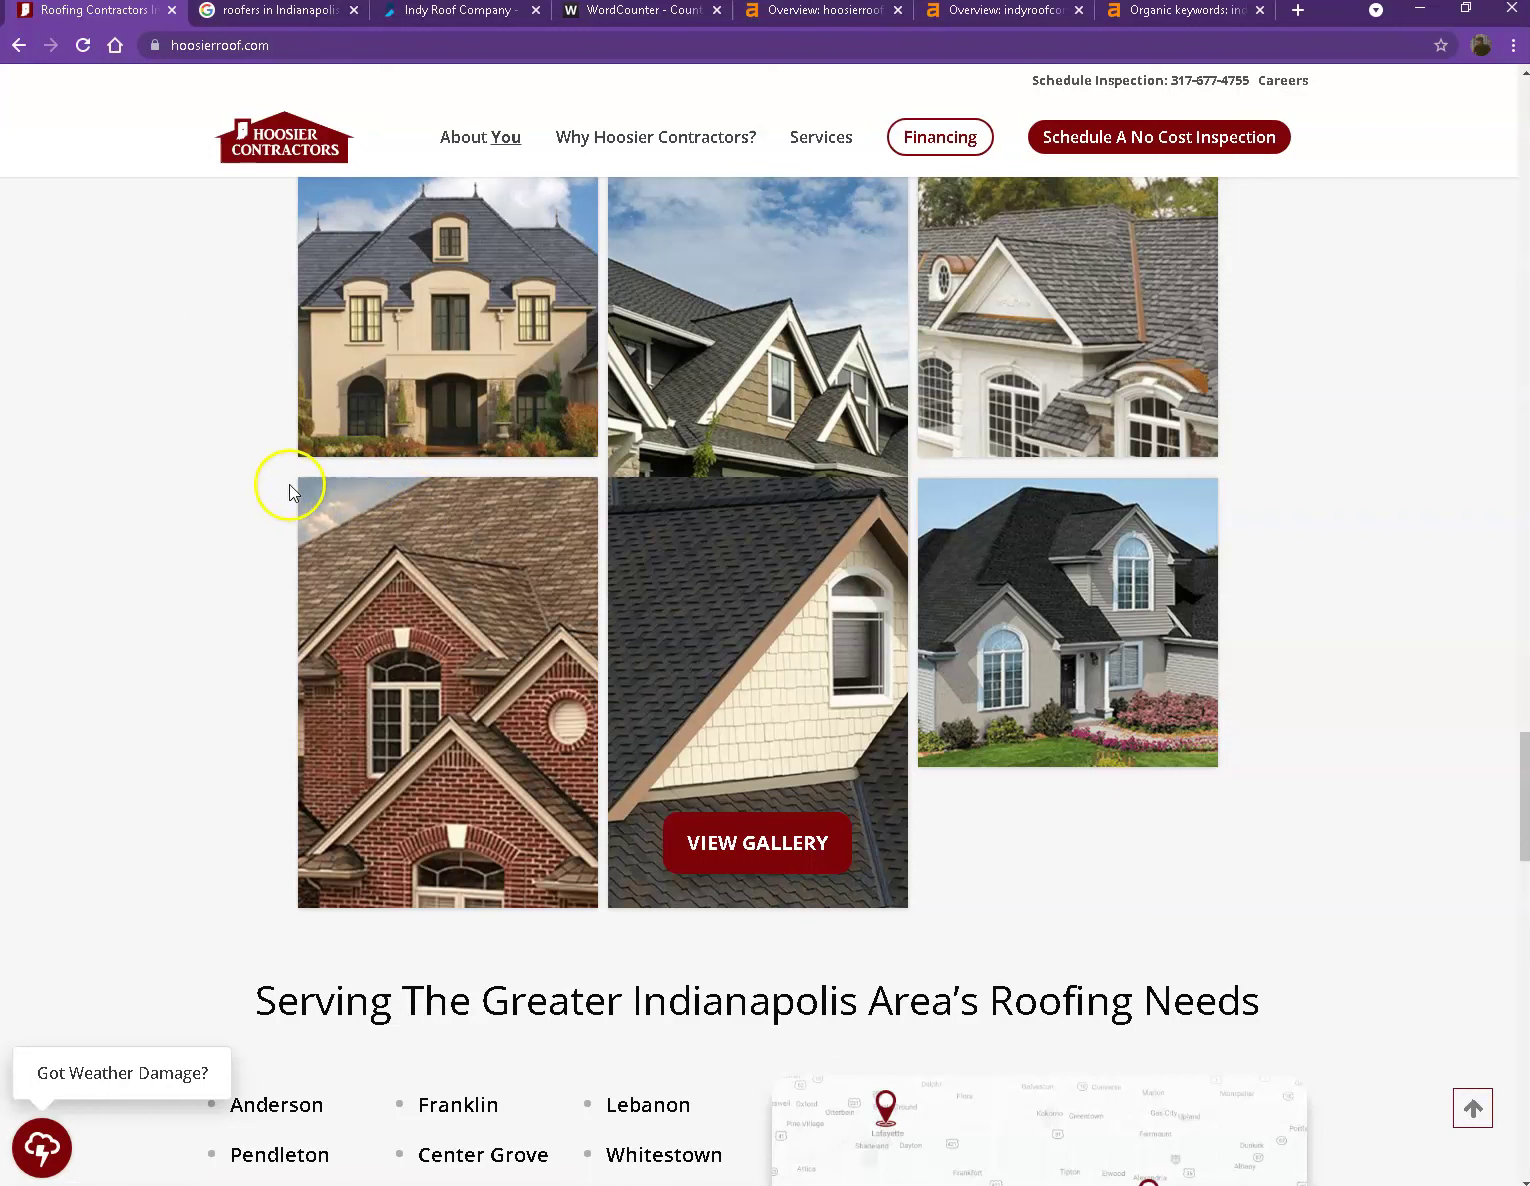
click(282, 20)
scroll(355, 508, up, 3)
scroll(355, 508, up, 2)
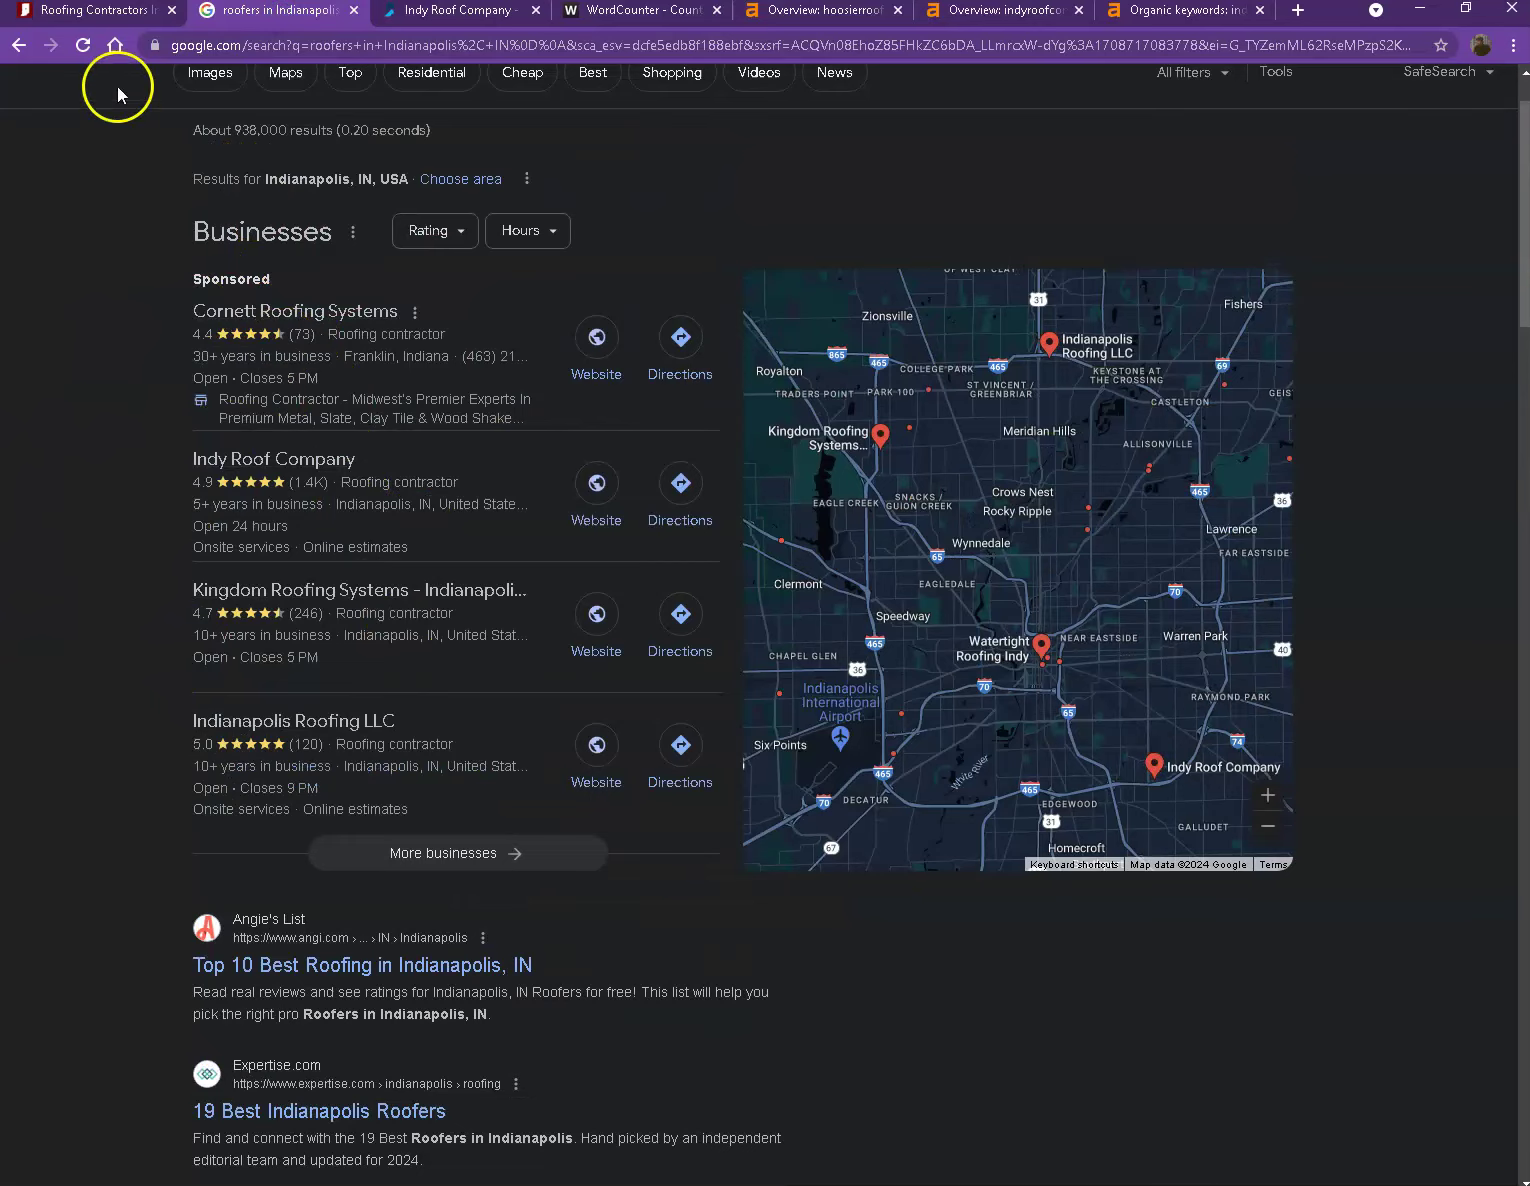
click(125, 14)
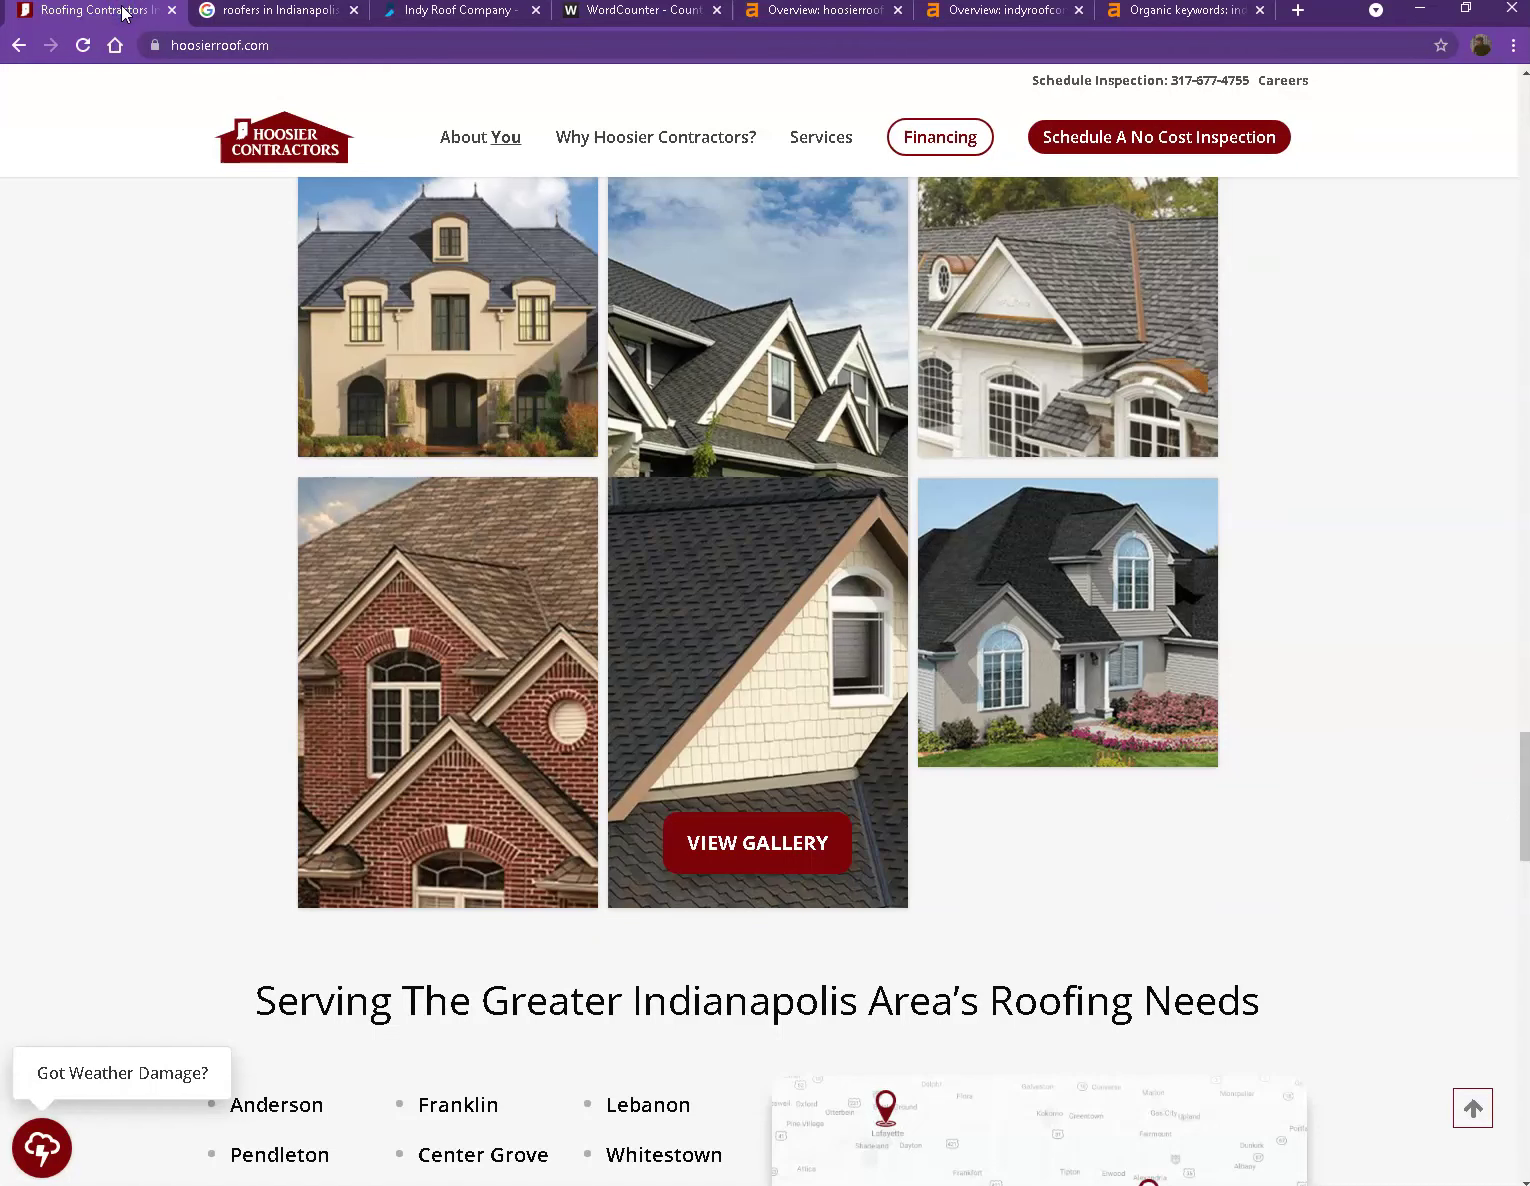